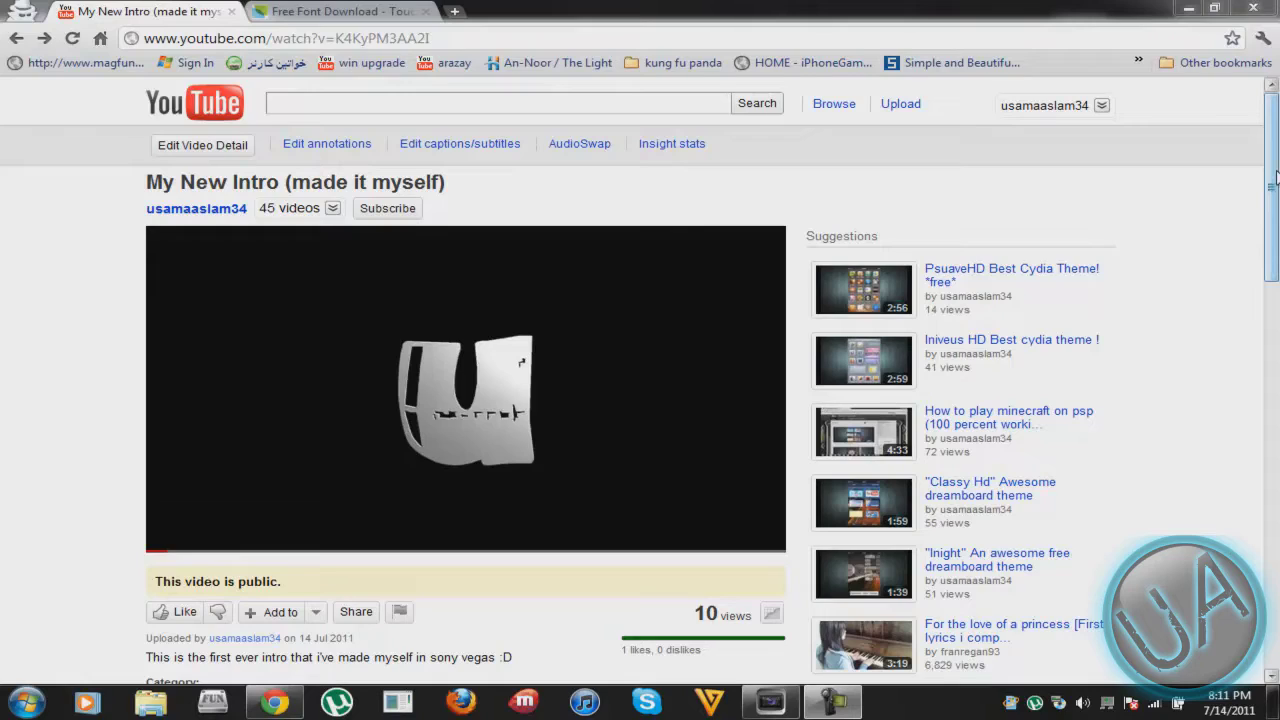
# - Look over the "My New Intro (made it myself)" video page and replay the intro from its beginning
pyautogui.moveTo(1276, 178); pyautogui.dragTo(1274, 300)
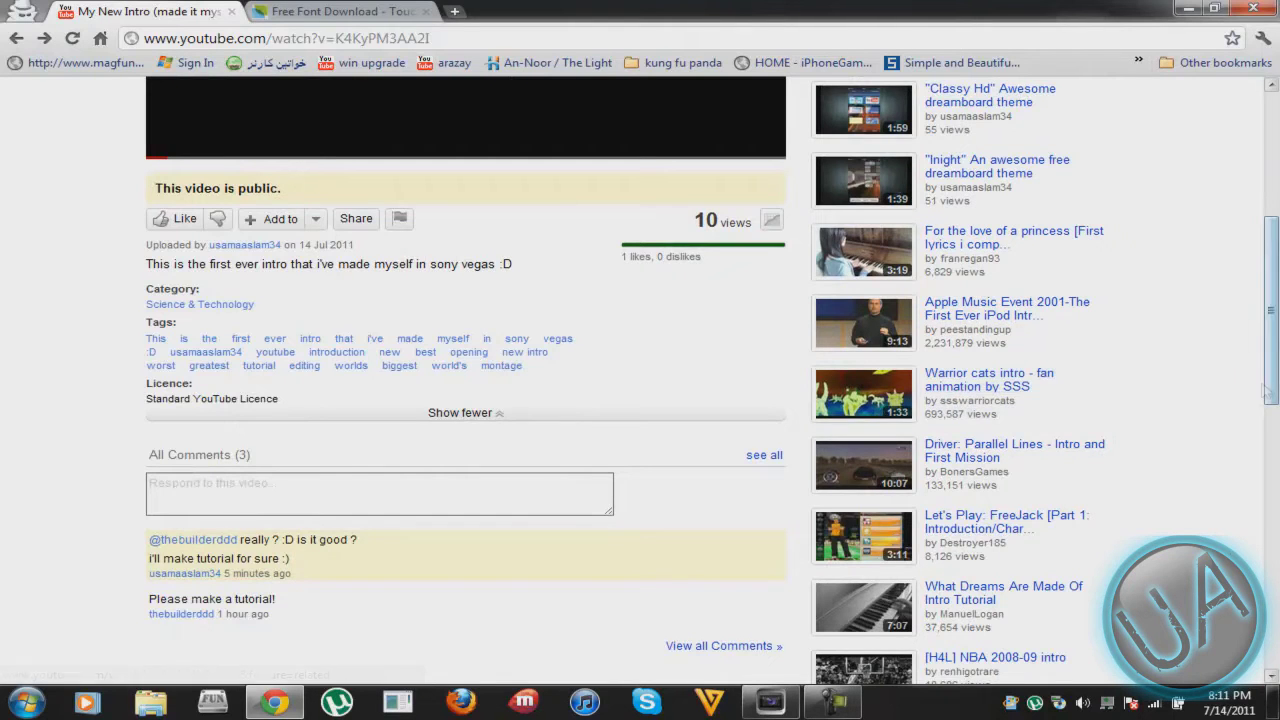
pyautogui.moveTo(1276, 385); pyautogui.dragTo(1278, 252)
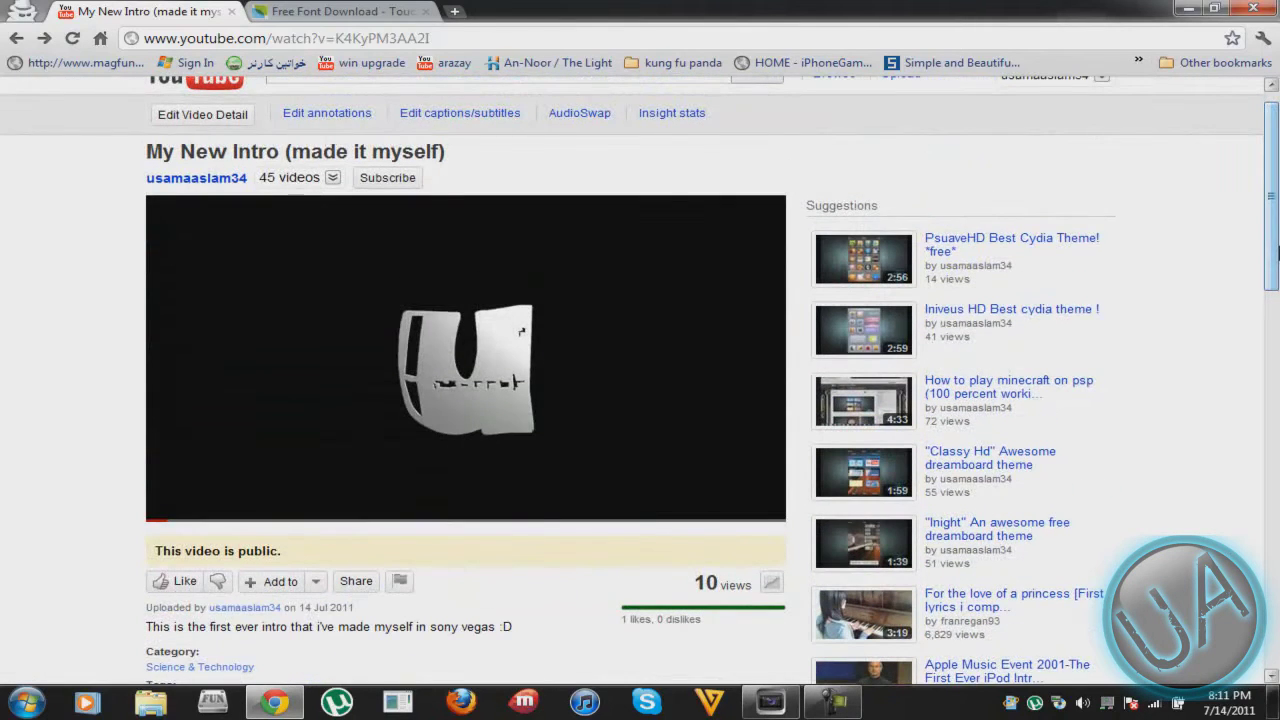
pyautogui.moveTo(705, 257)
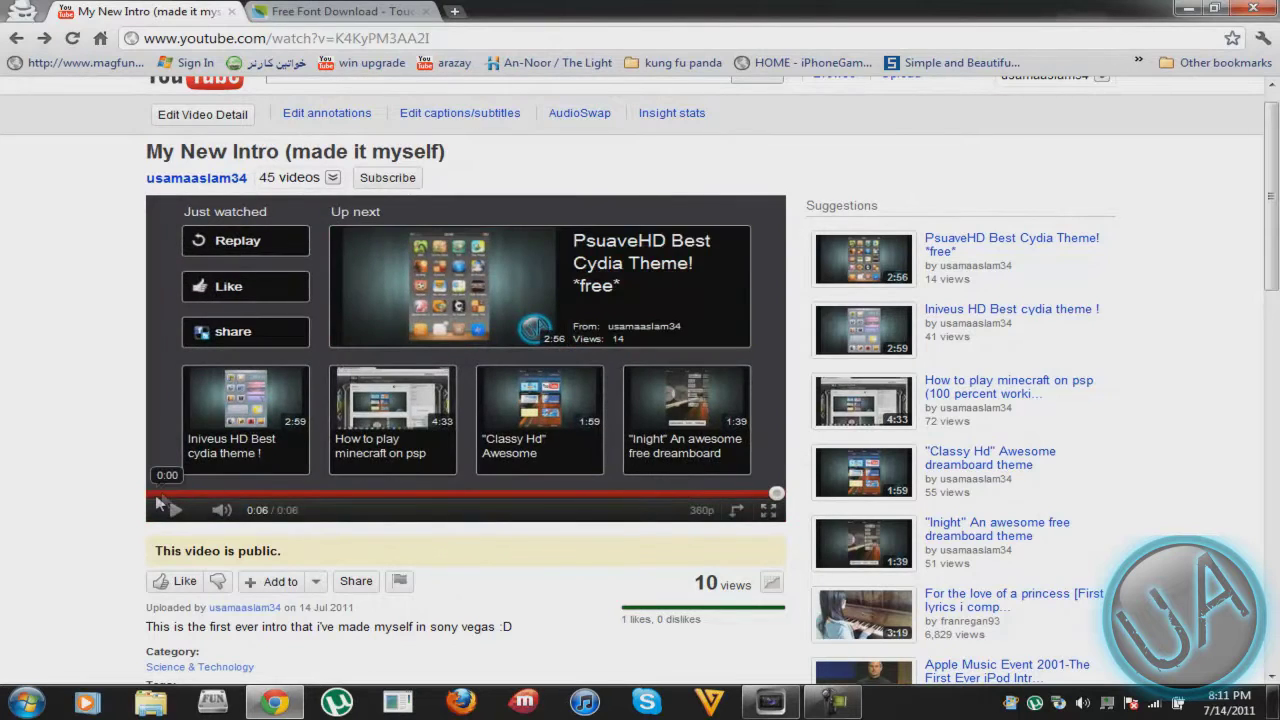
pyautogui.click(167, 490)
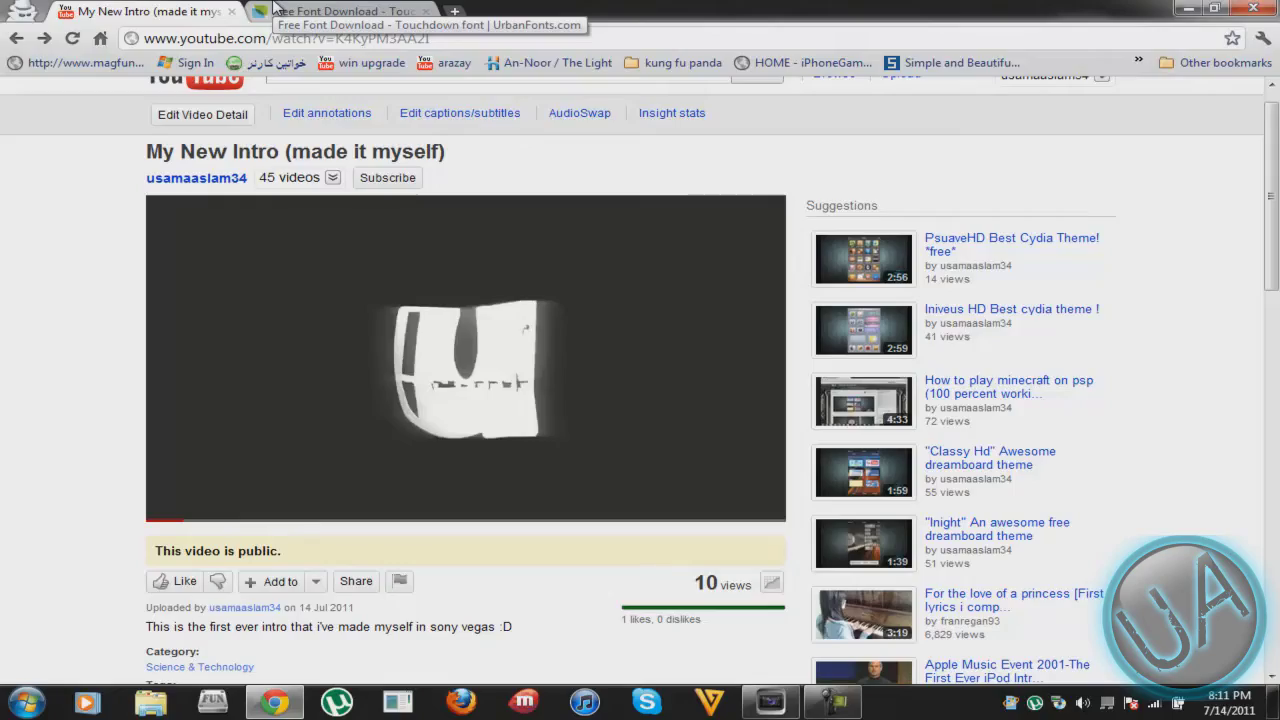
# - View the Touchdown font's download page on urbanfonts.com and close that page
pyautogui.click(275, 8)
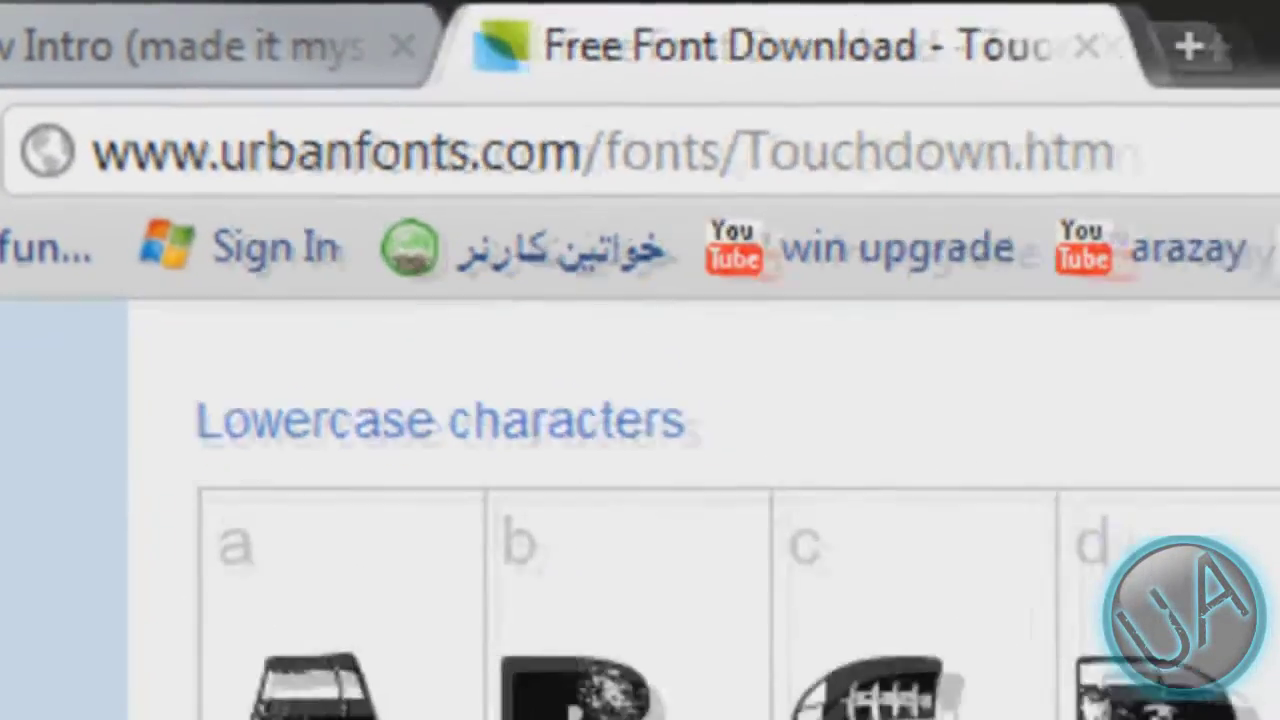
pyautogui.hotkey('ctrl', 'l')
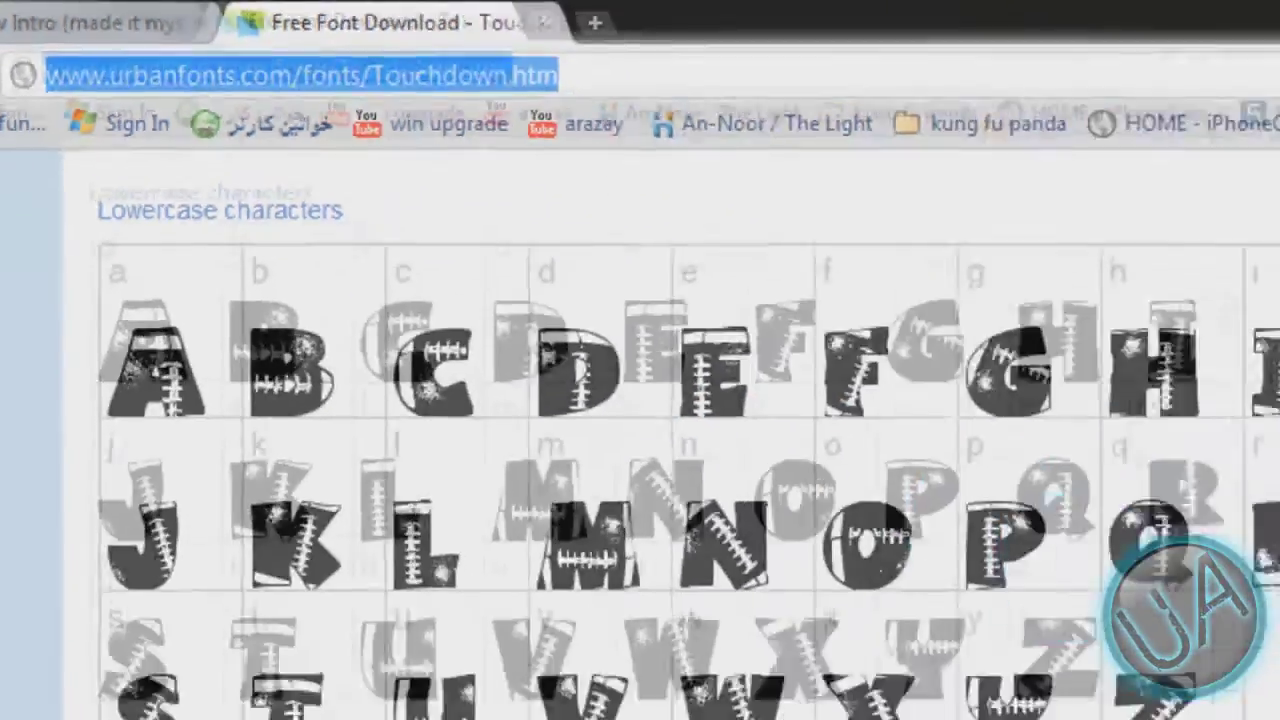
pyautogui.press('Return')
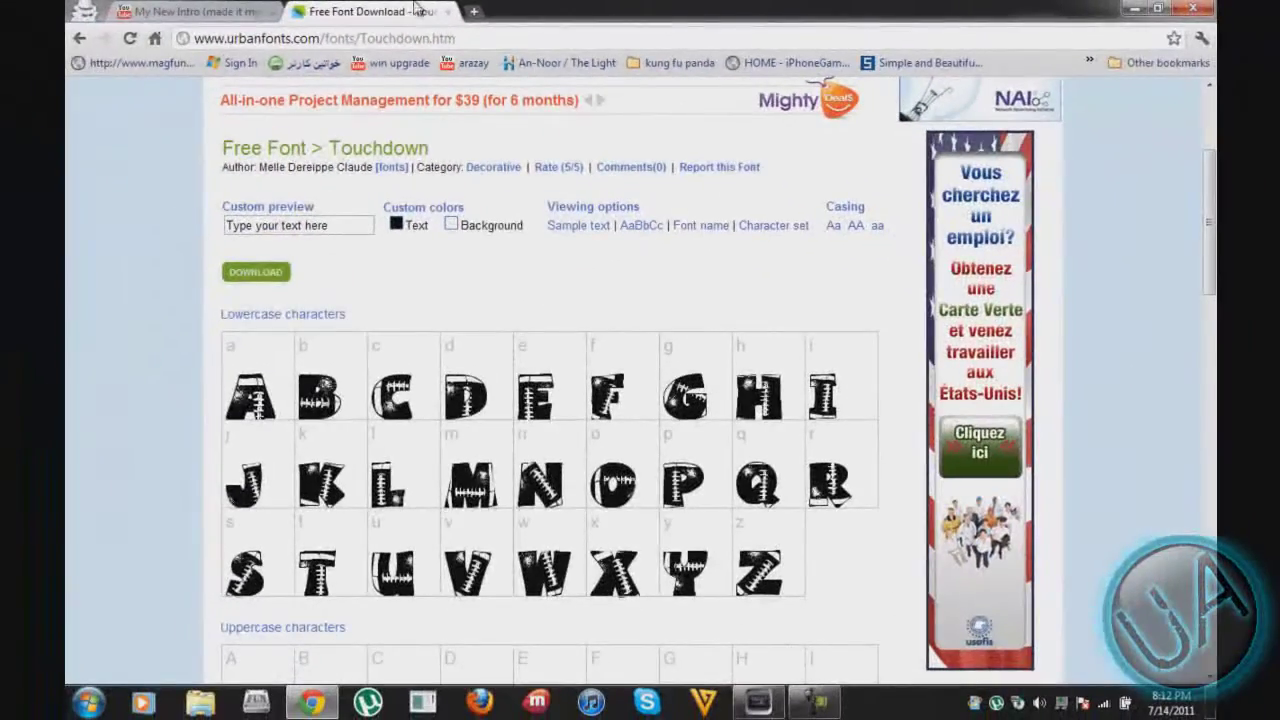
pyautogui.click(448, 12)
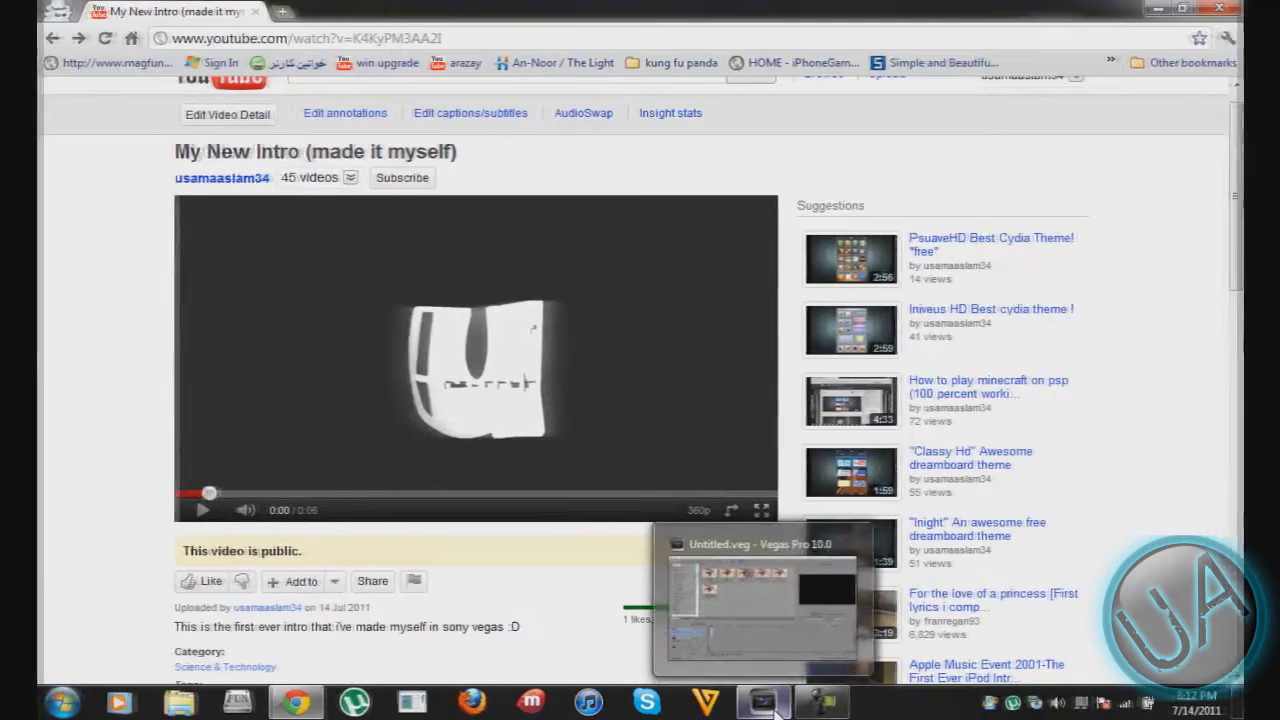
# - Switch to Vegas Pro, play the existing project briefly and return the cursor to 00:00:00;00
pyautogui.click(776, 708)
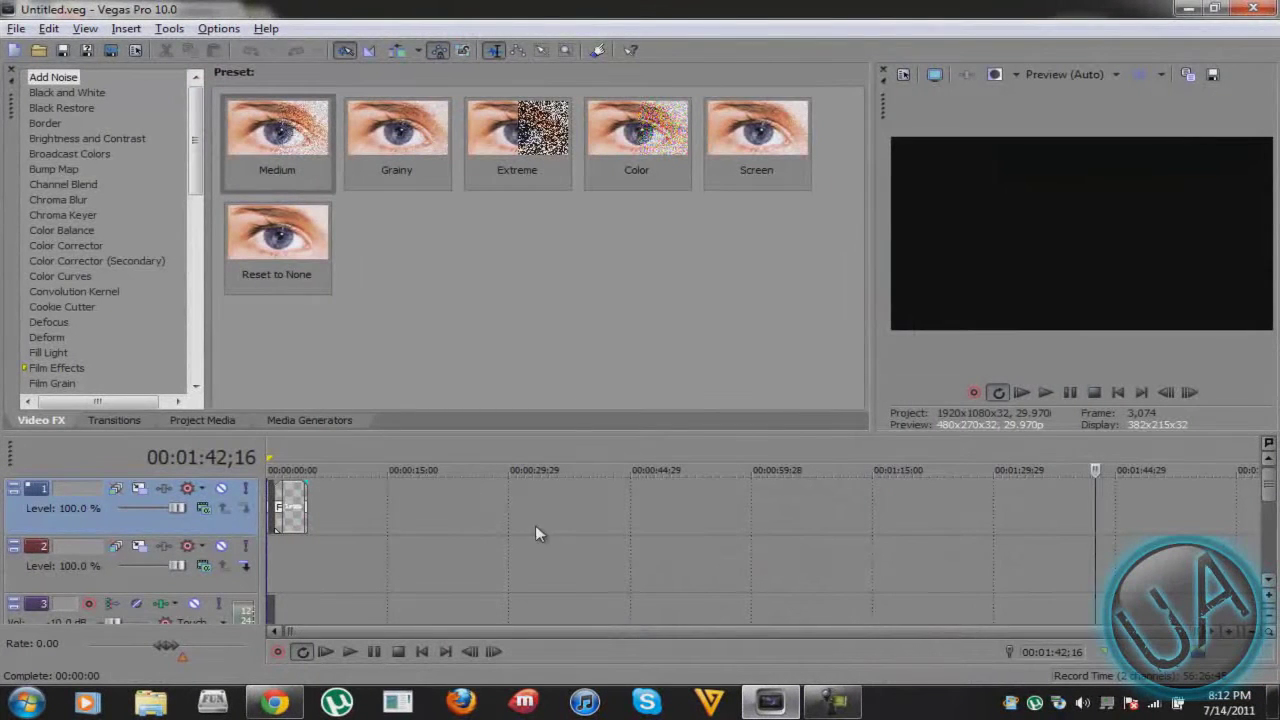
pyautogui.click(1044, 391)
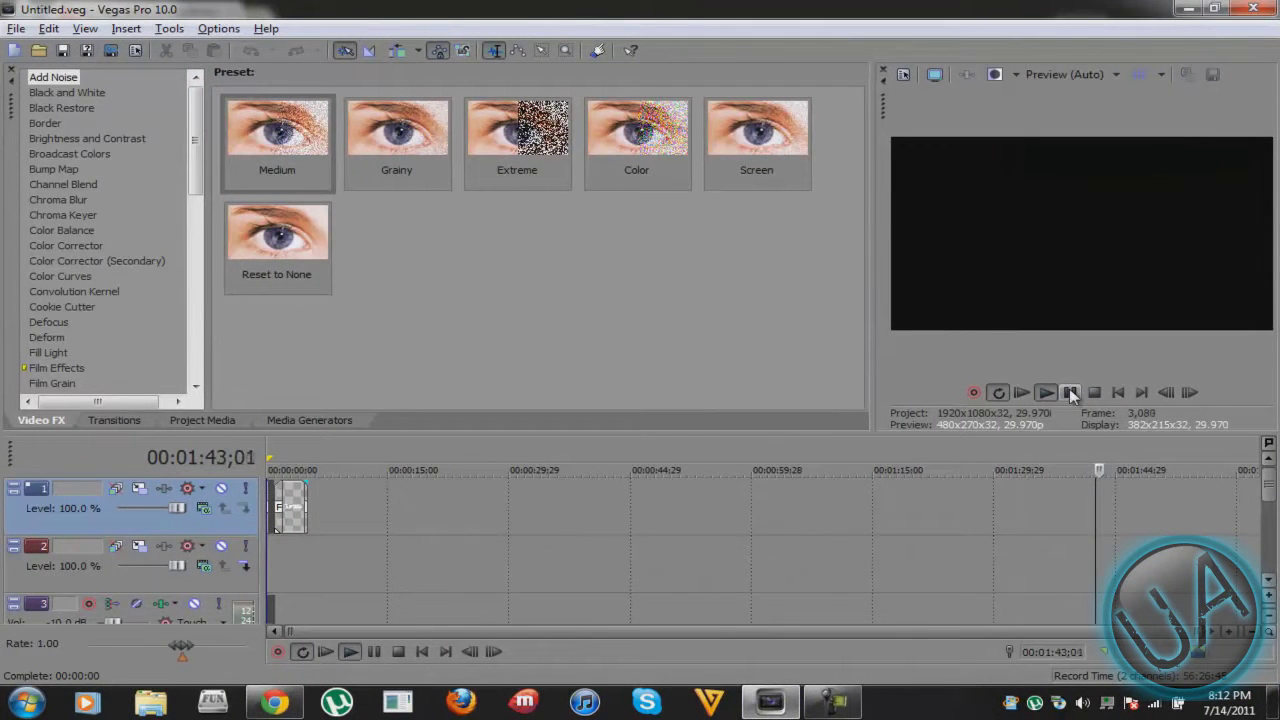
pyautogui.click(1070, 392)
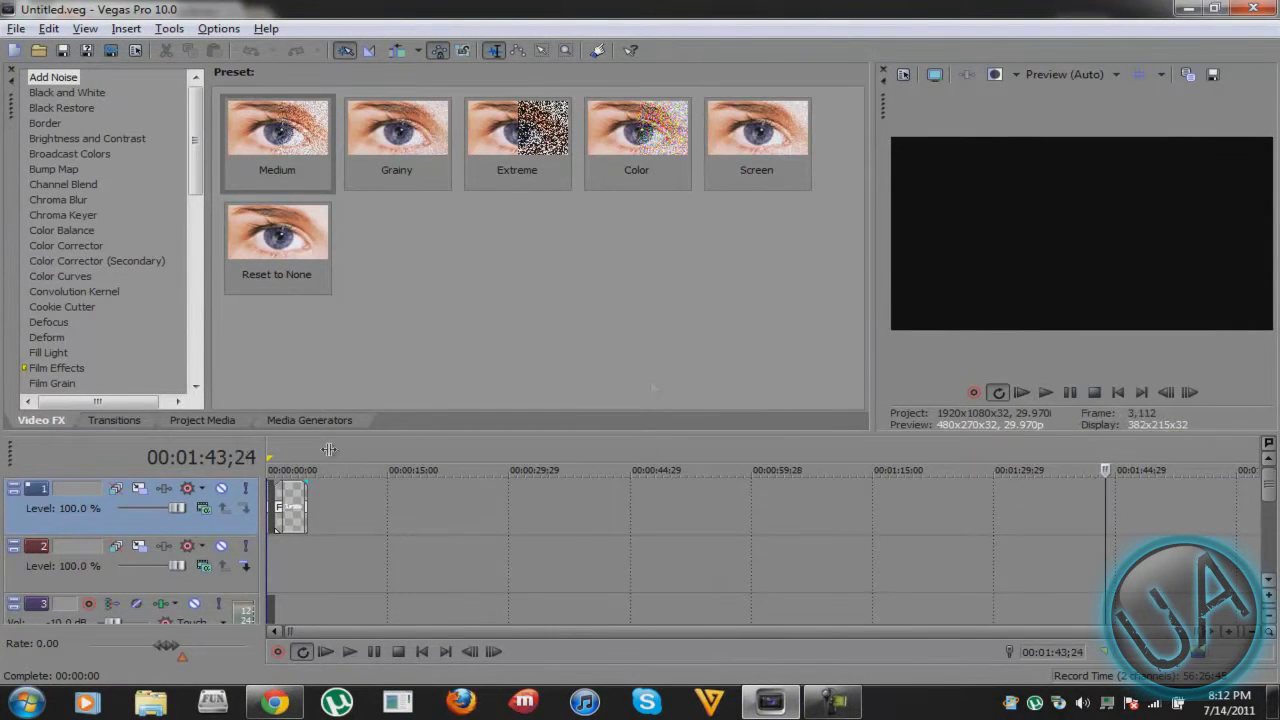
pyautogui.click(269, 539)
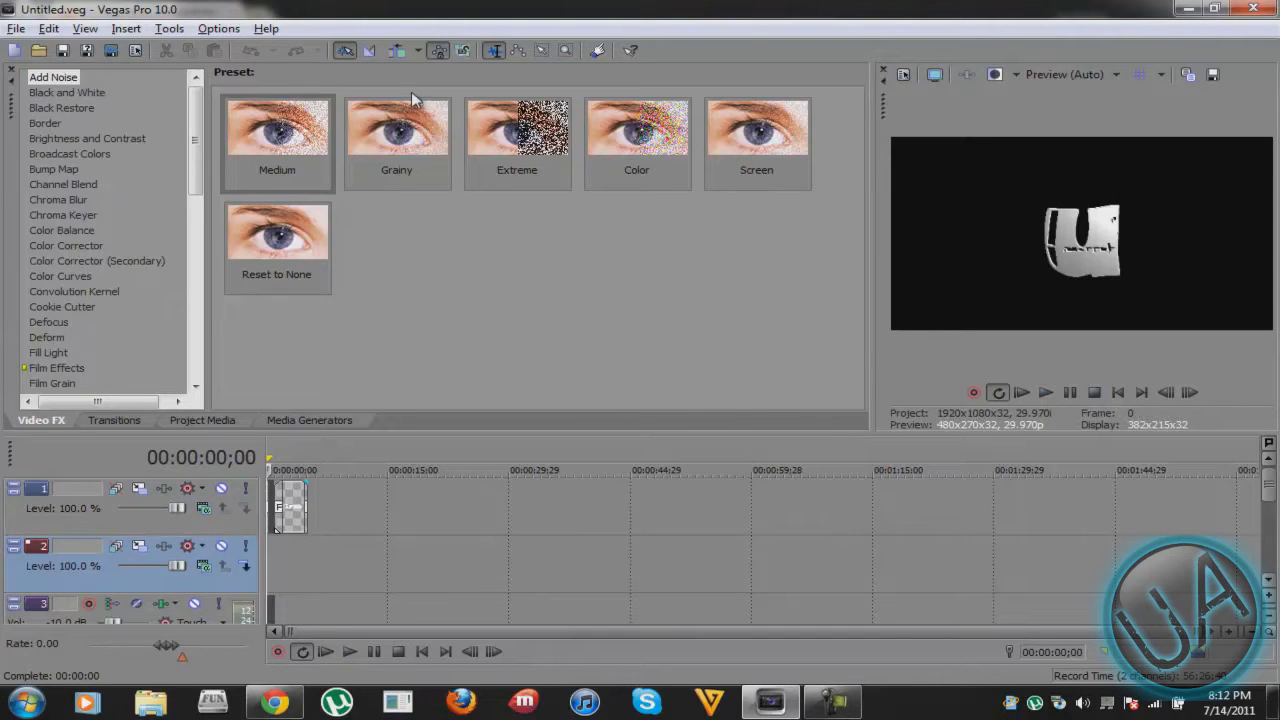
# - Create a new project using the HDV 720-30p (1280x720, 29.970 fps) template
pyautogui.hotkey('ctrl', 'n')
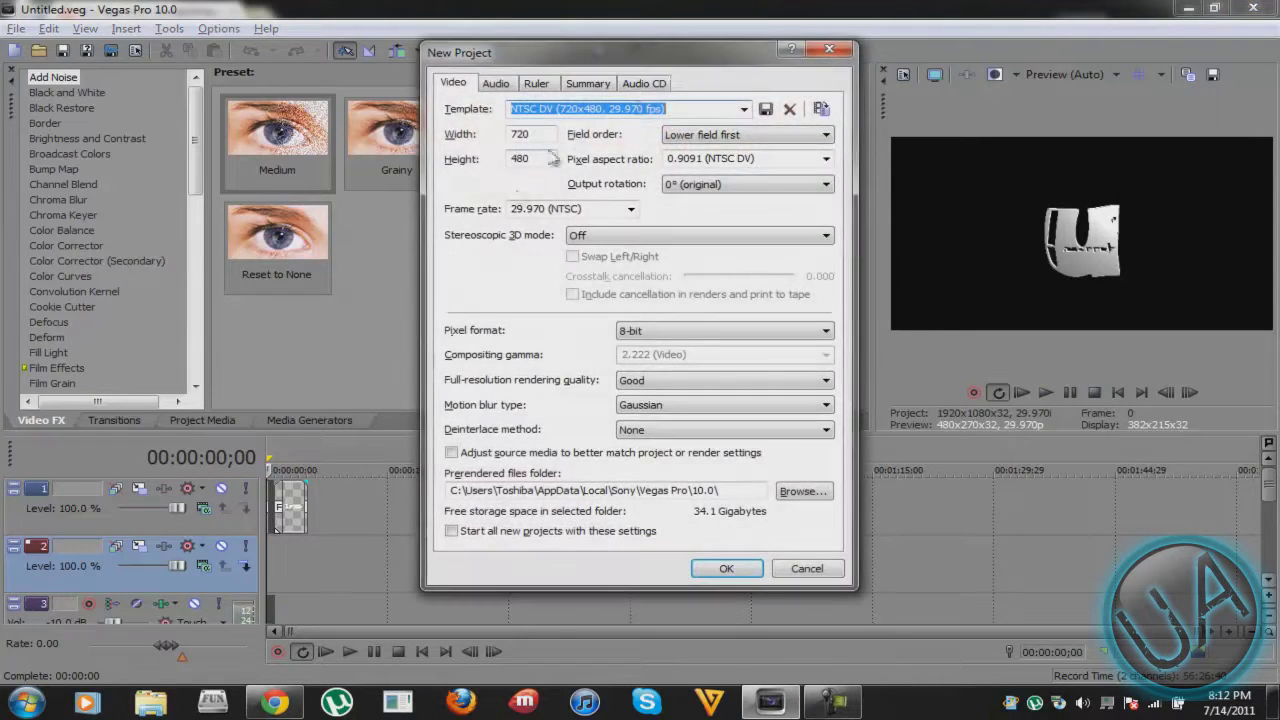
pyautogui.click(744, 109)
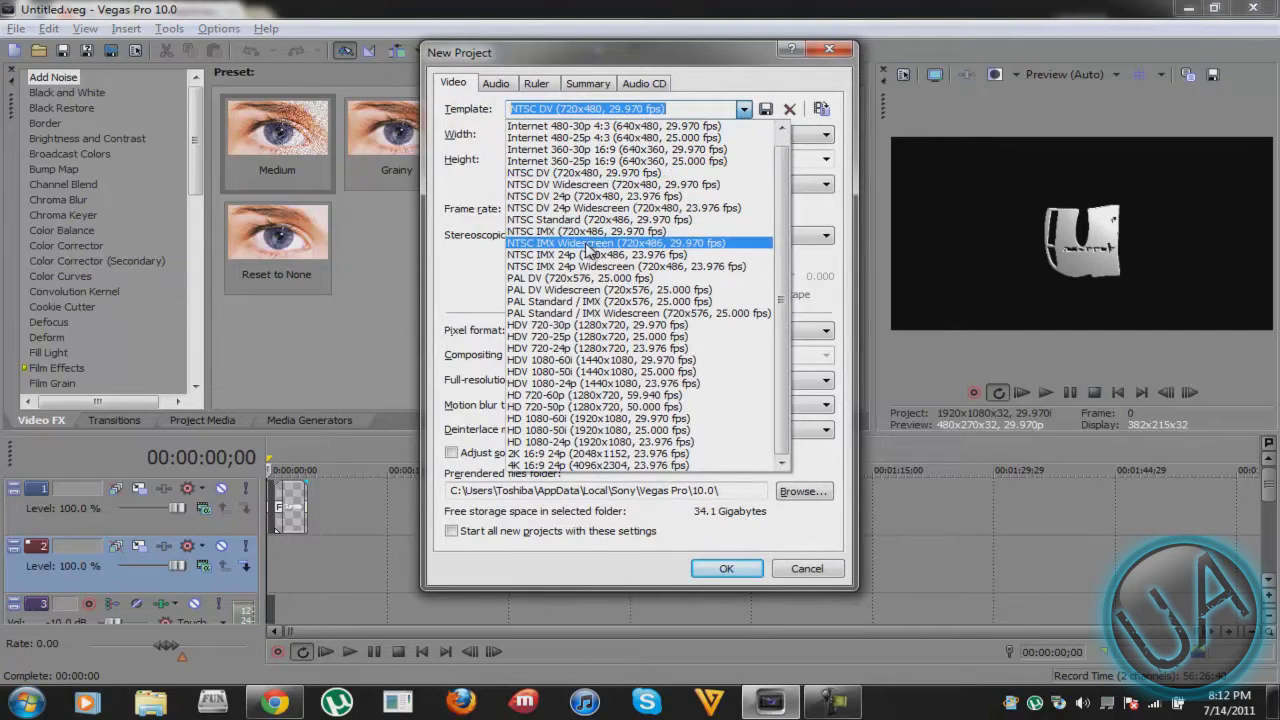
pyautogui.click(597, 325)
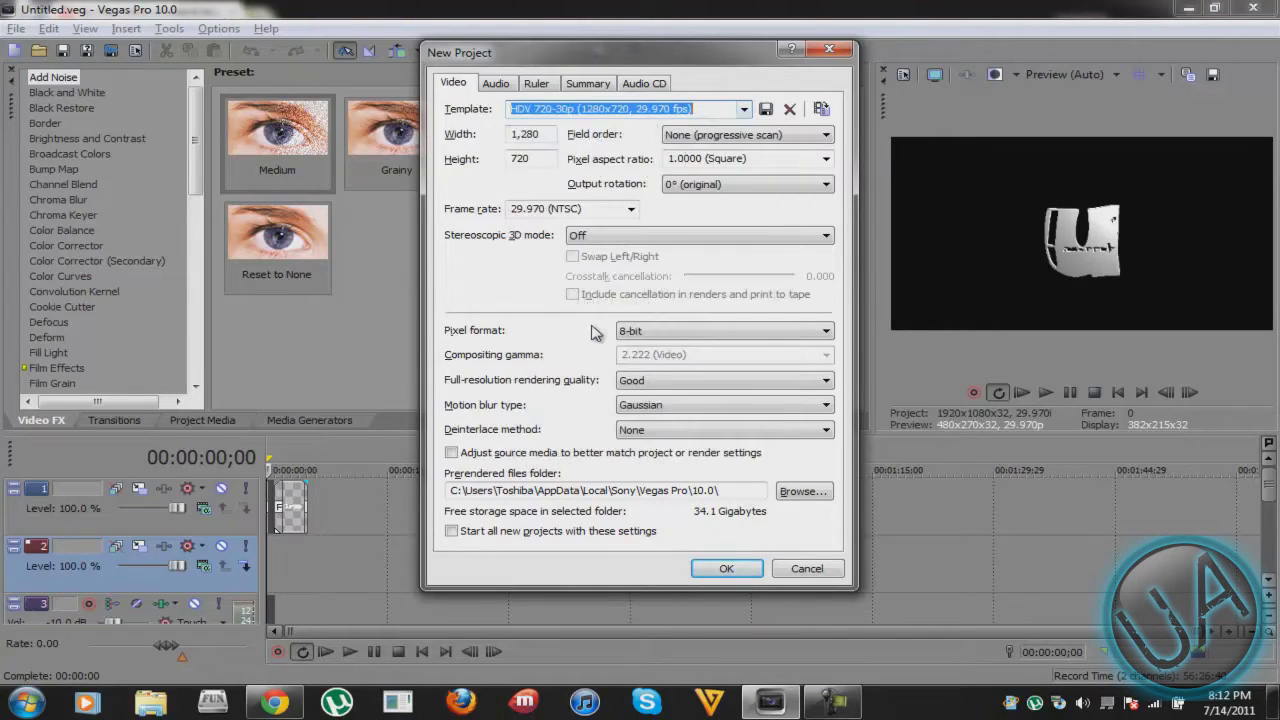
pyautogui.click(727, 568)
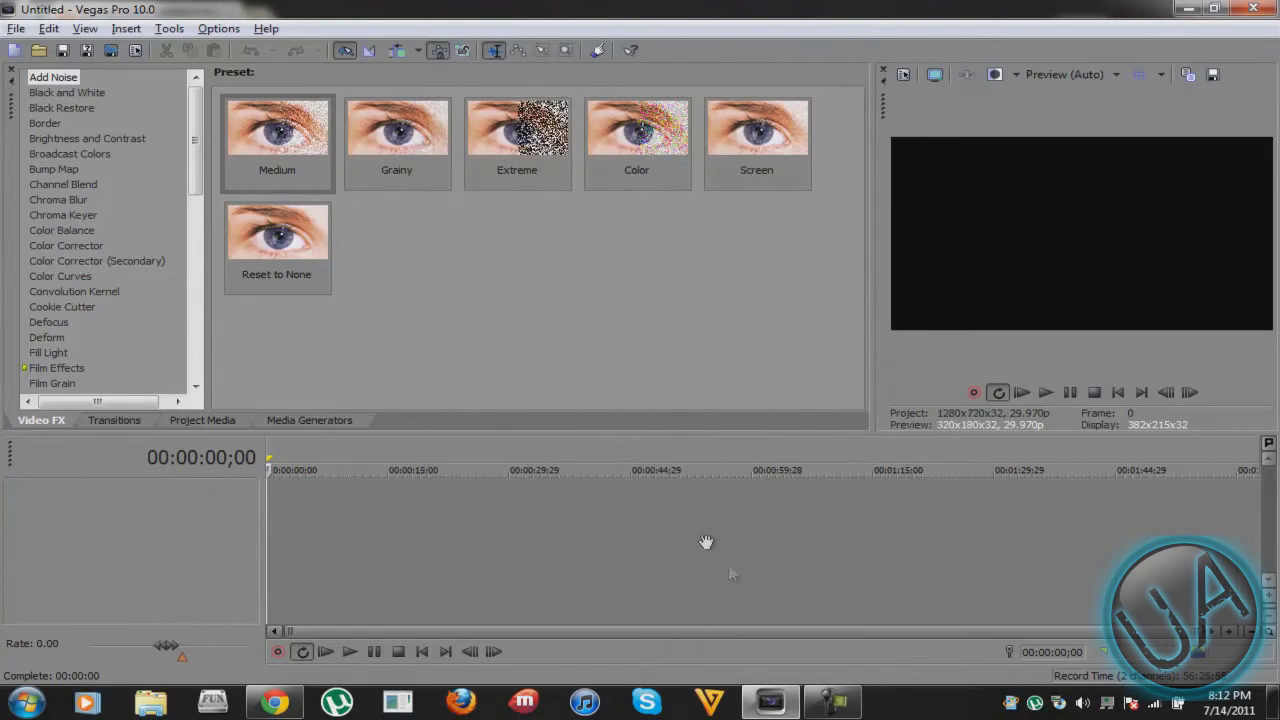
# - Insert a video track in the empty timeline and add text media to it
pyautogui.rightClick(402, 519)
pyautogui.click(458, 558)
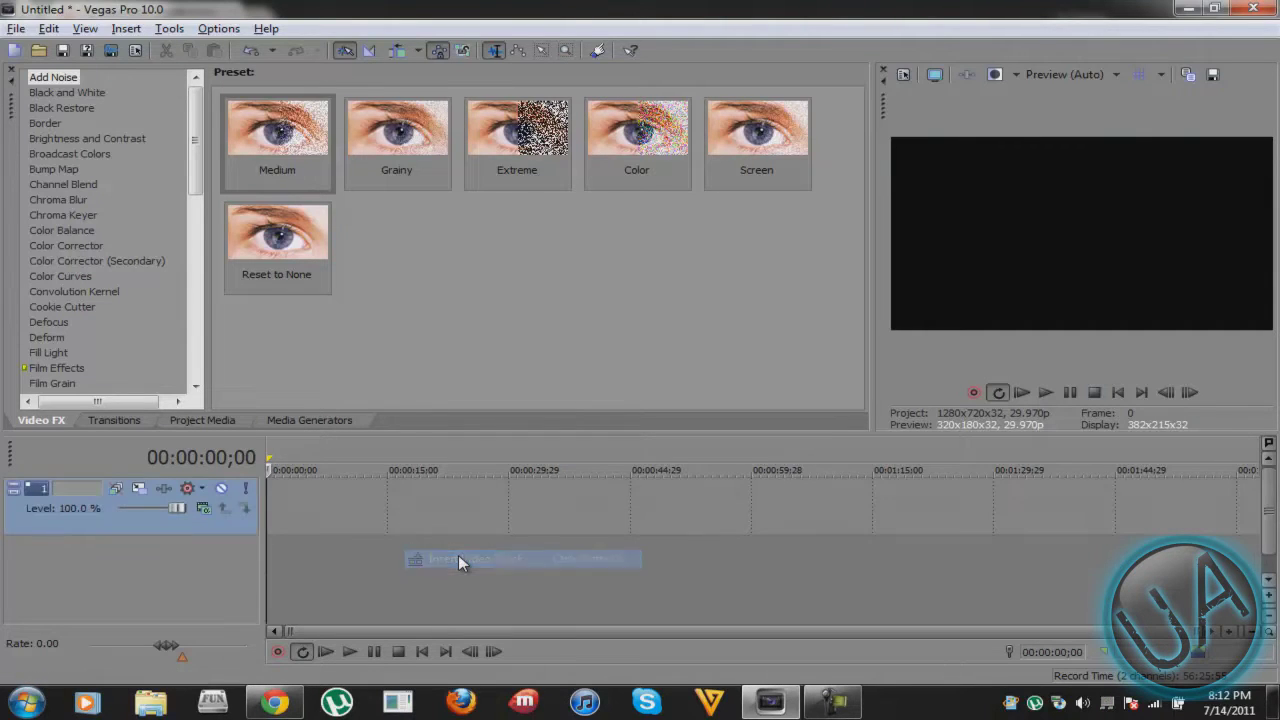
pyautogui.rightClick(473, 506)
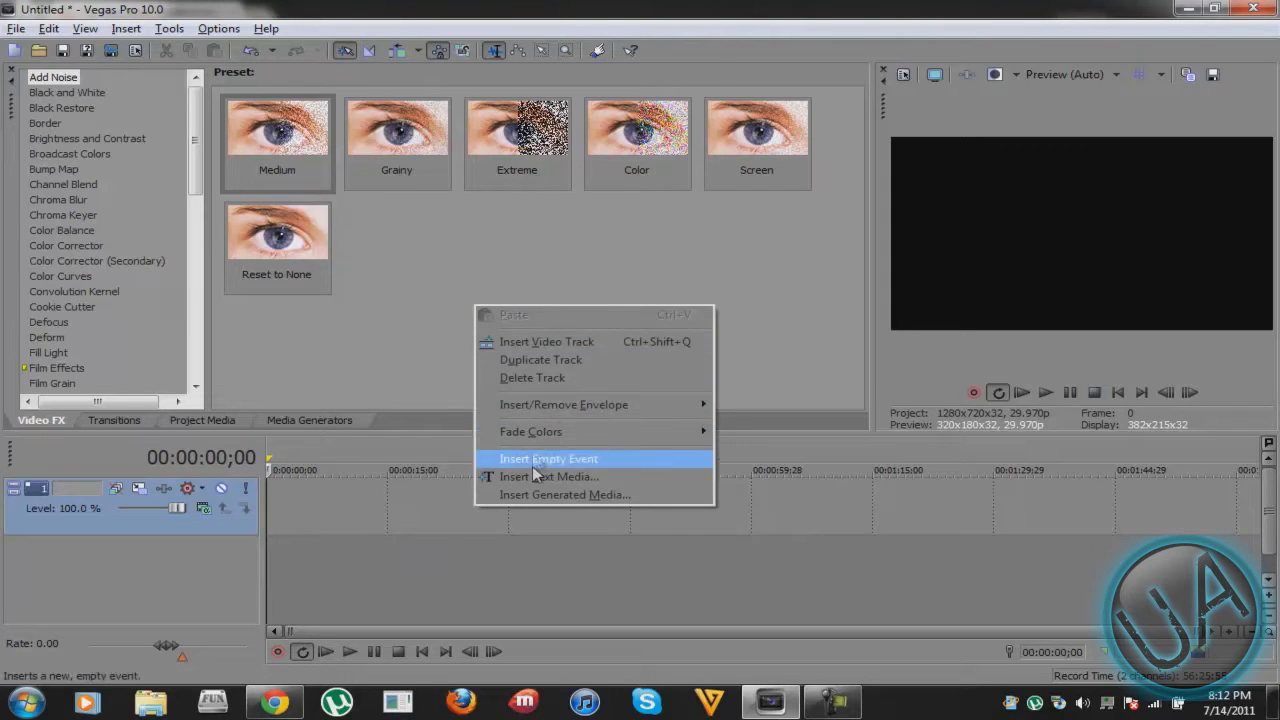
pyautogui.click(533, 476)
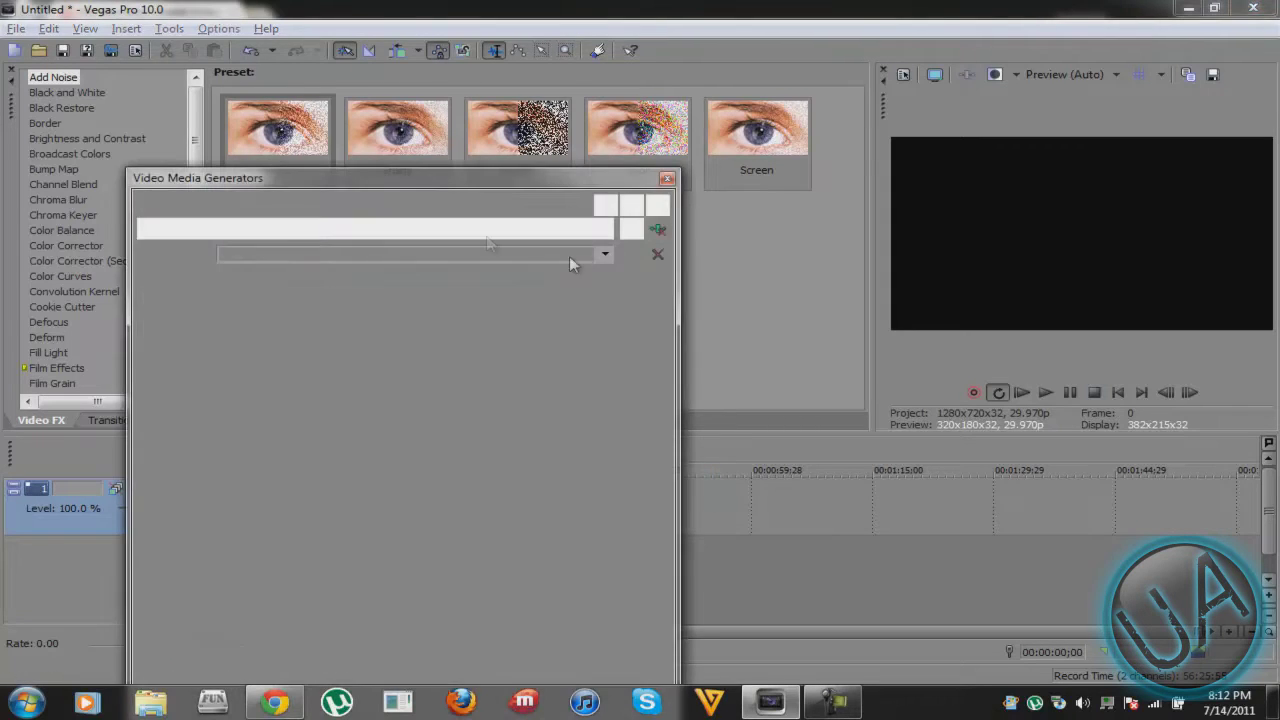
# - Replace the sample text with a single letter "U" and centre it
pyautogui.moveTo(548, 403); pyautogui.dragTo(506, 443)
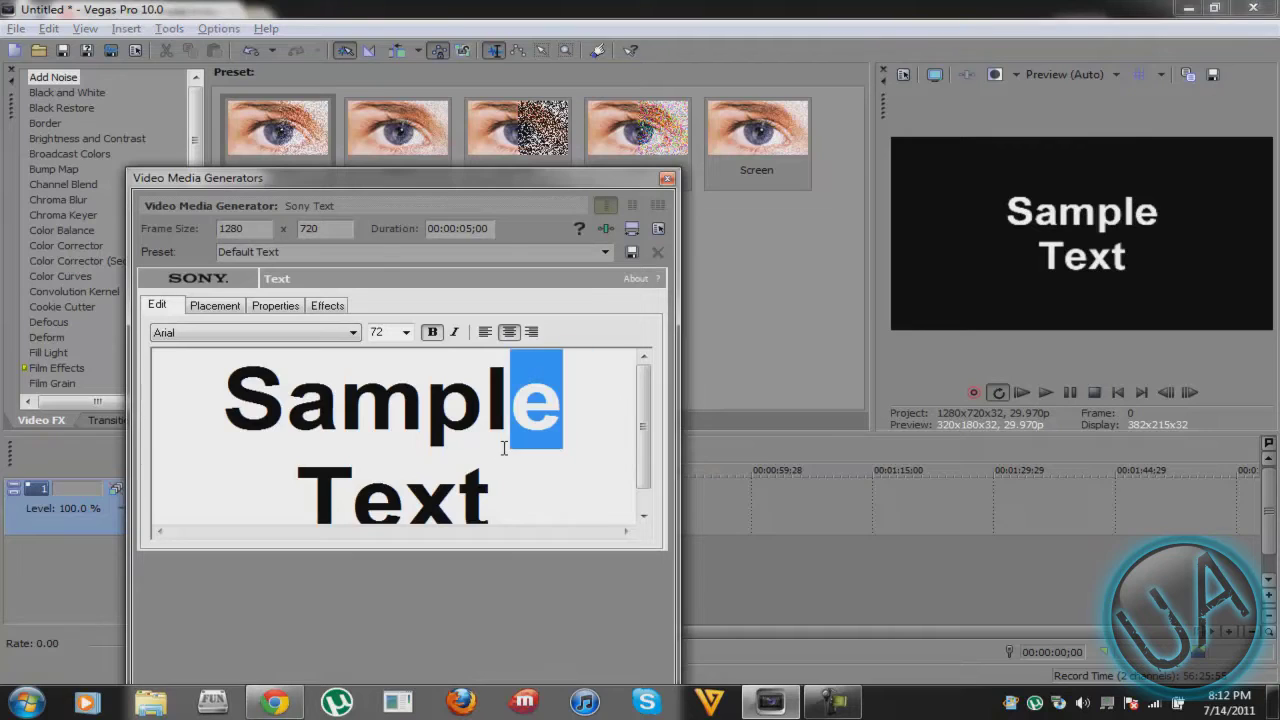
pyautogui.hotkey('ctrl', 'a')
pyautogui.press('Delete')
pyautogui.write('U')
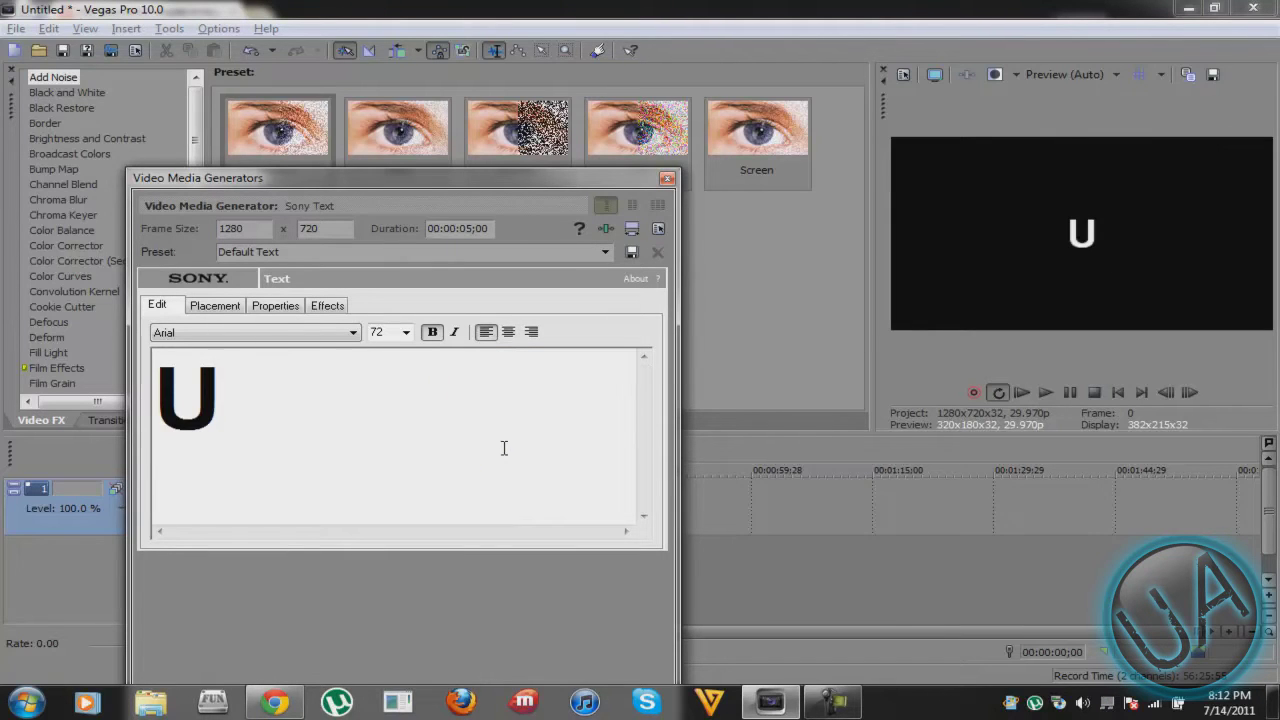
pyautogui.click(508, 331)
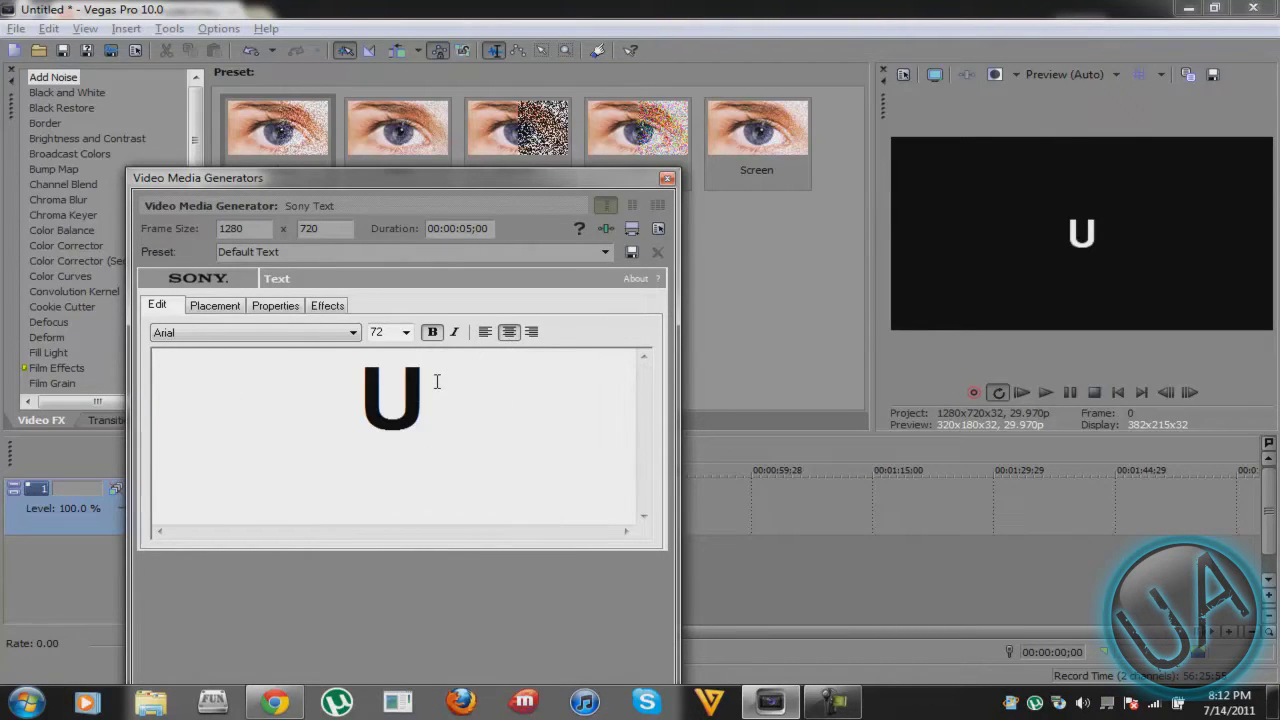
# - Set the "U" to size 180 in the Touchdown font and close the text generator
pyautogui.hotkey('ctrl', 'a')
pyautogui.doubleClick(388, 333)
pyautogui.write('18')
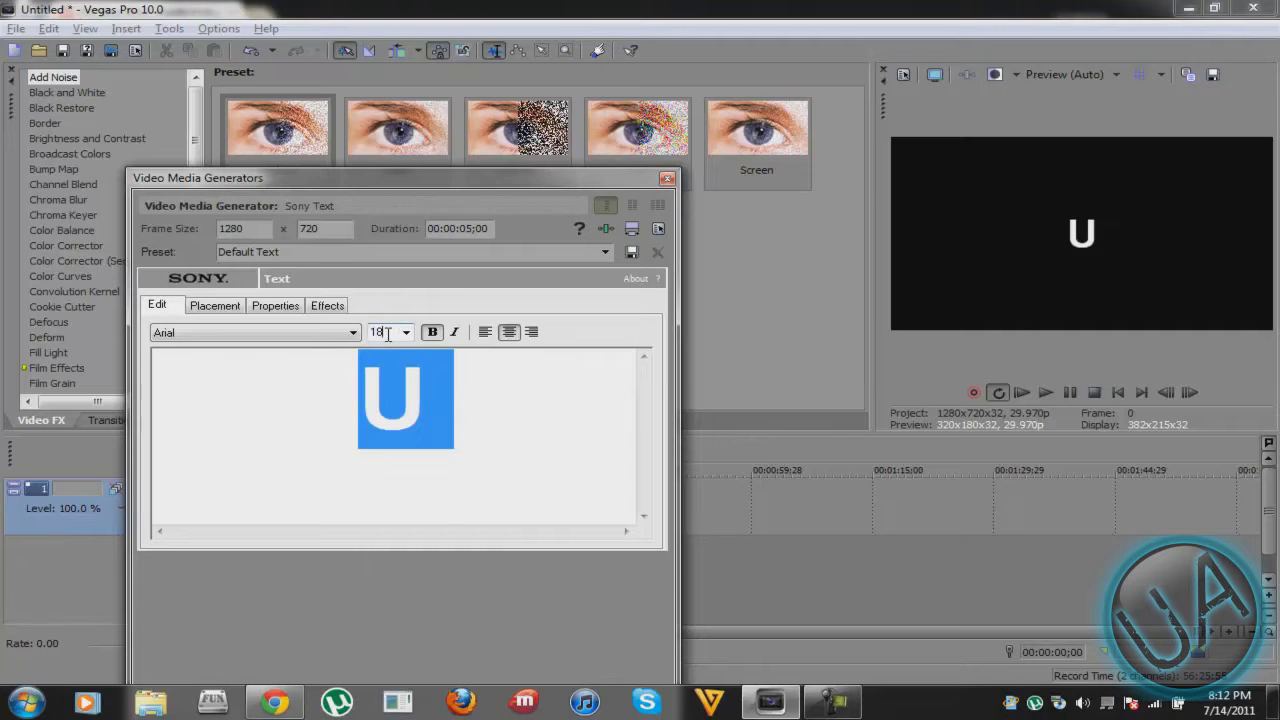
pyautogui.write('0')
pyautogui.click(350, 333)
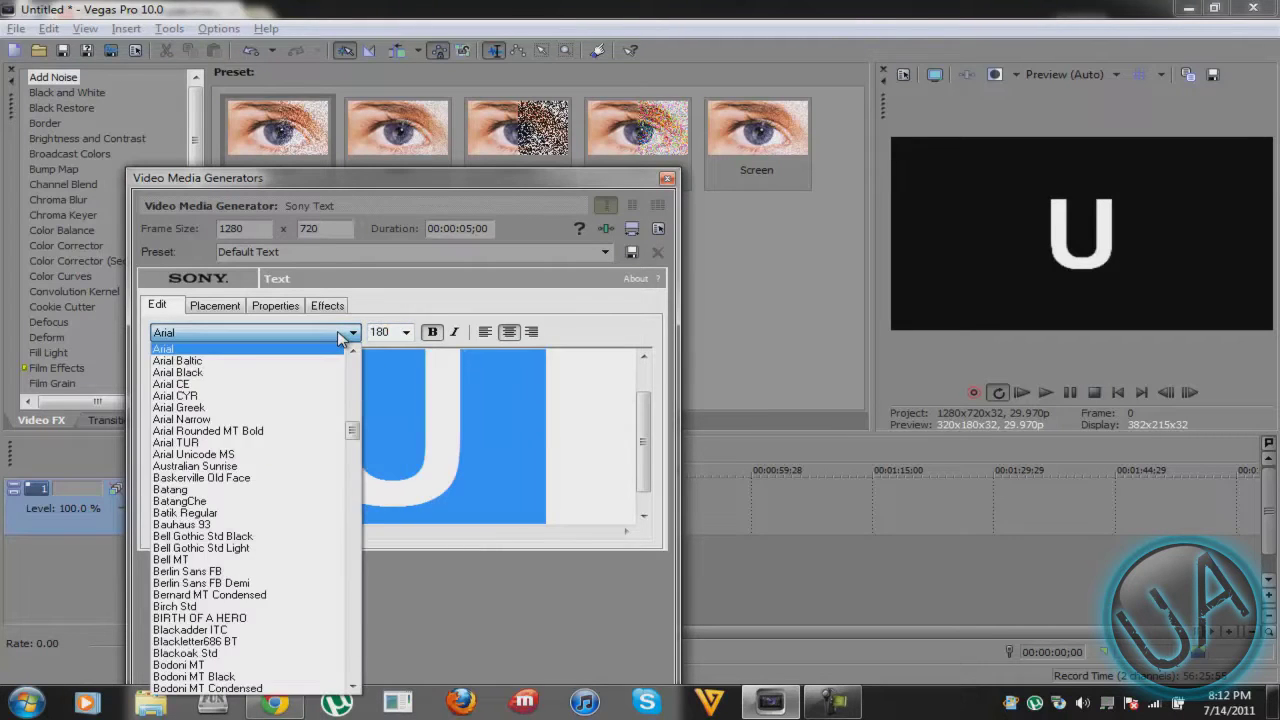
pyautogui.write('times')
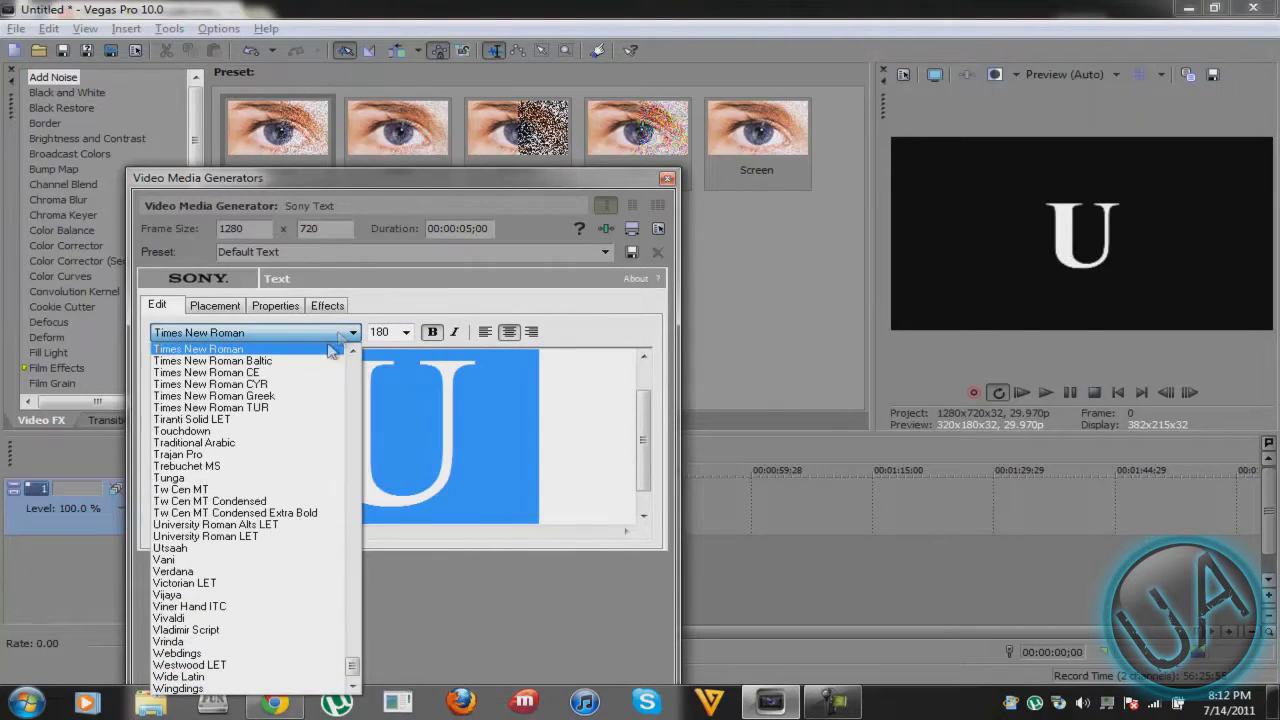
pyautogui.click(258, 431)
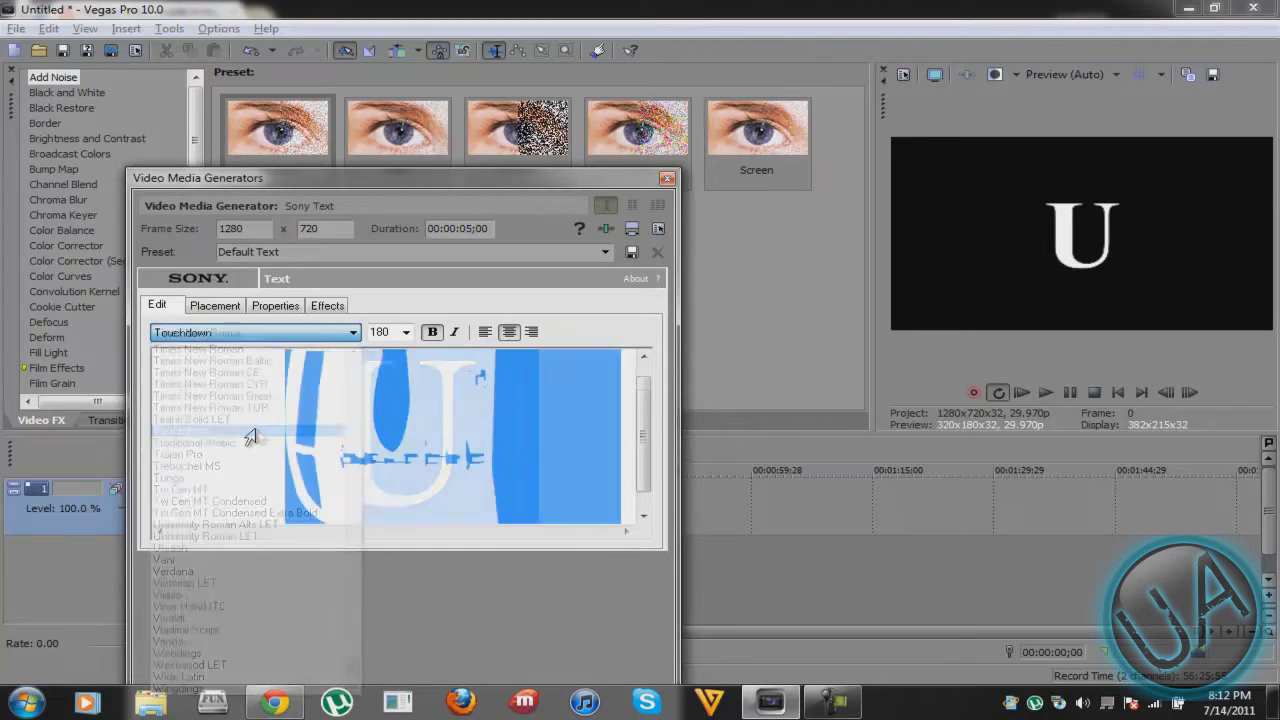
pyautogui.click(667, 178)
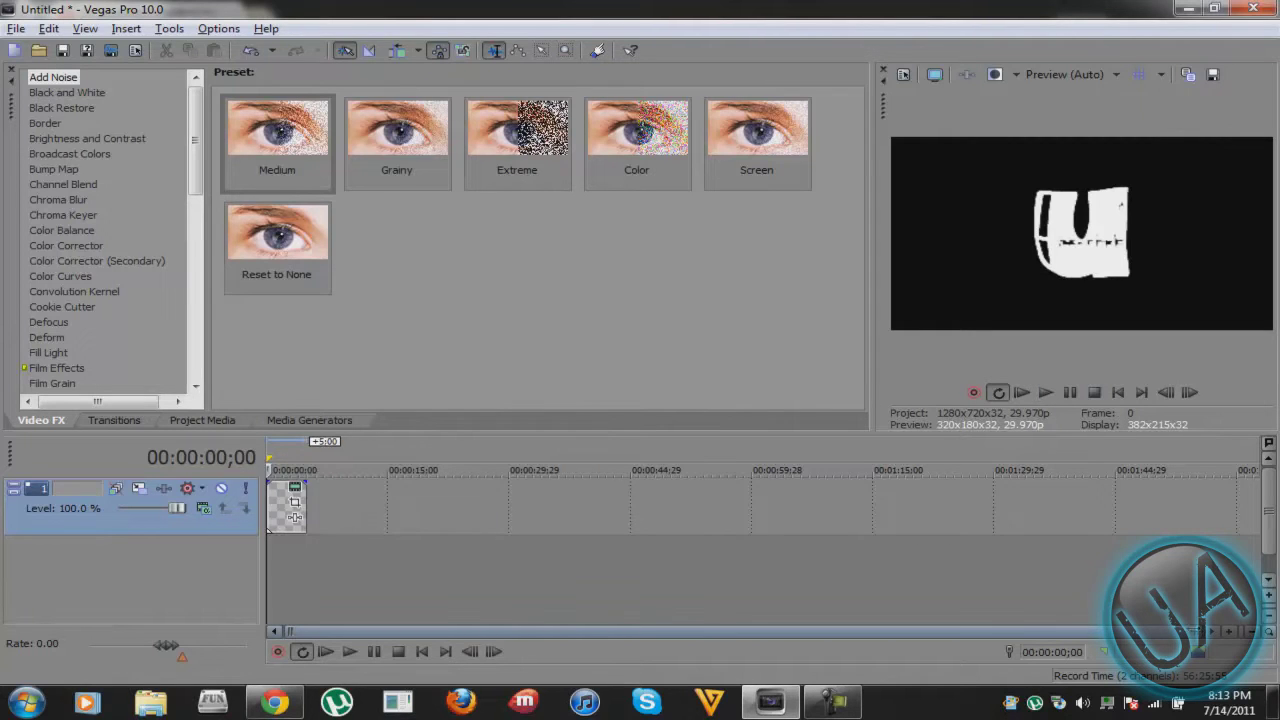
# - Play the text event from the start to about 00:00:00;27 and trim its end to that point
pyautogui.moveTo(1229, 631); pyautogui.dragTo(523, 616)
pyautogui.click(522, 620)
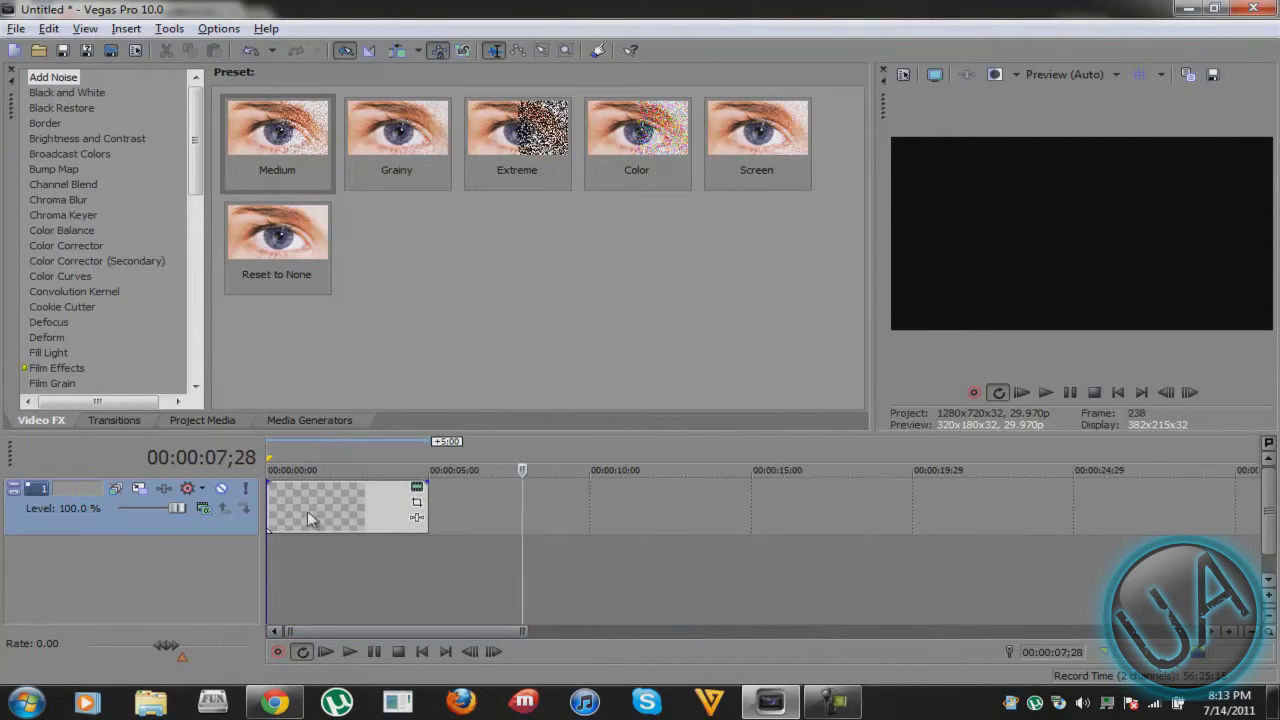
pyautogui.click(268, 549)
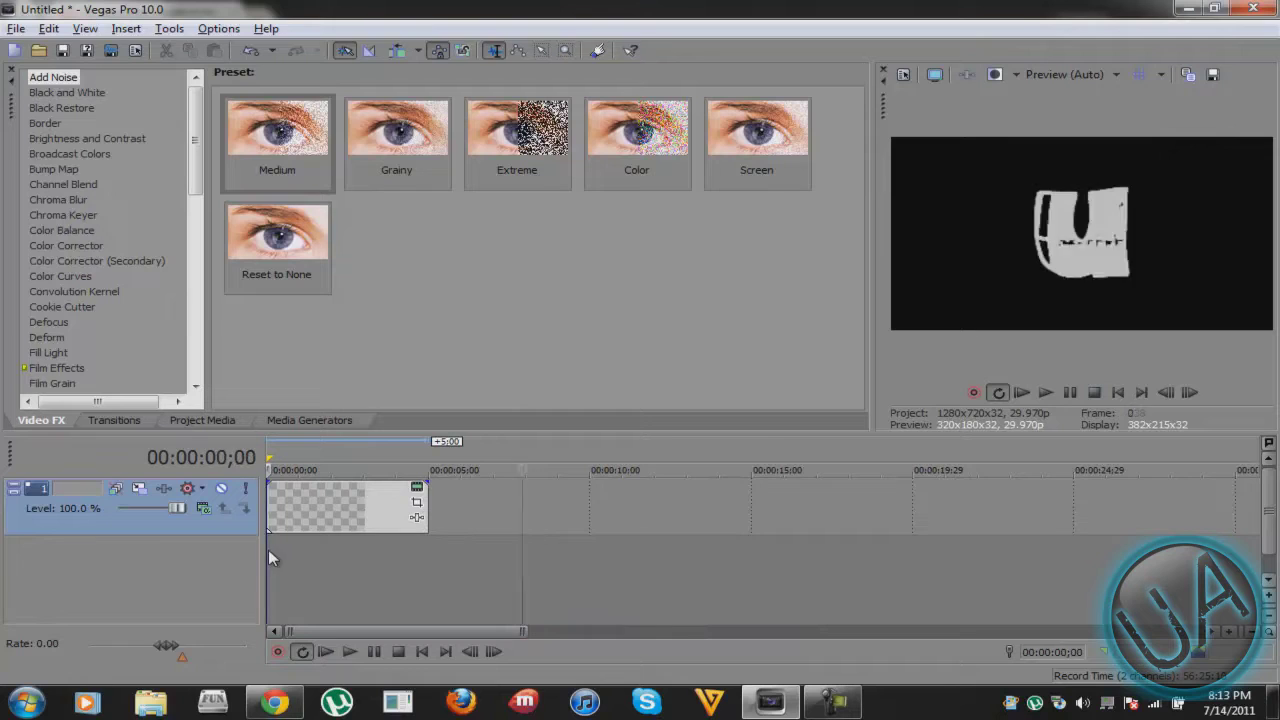
pyautogui.click(1045, 392)
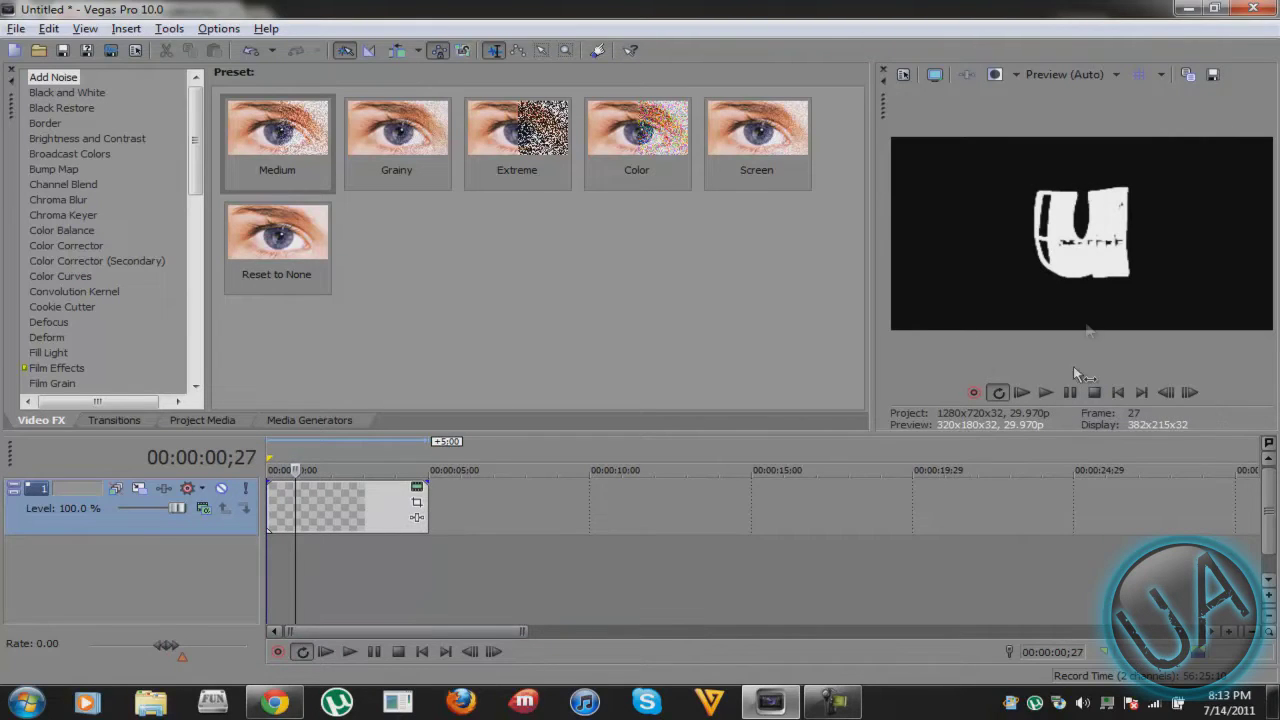
pyautogui.moveTo(422, 512); pyautogui.dragTo(290, 514)
# - Play back the trimmed text event from the start and extend its end to about 00:00:01;06
pyautogui.click(267, 550)
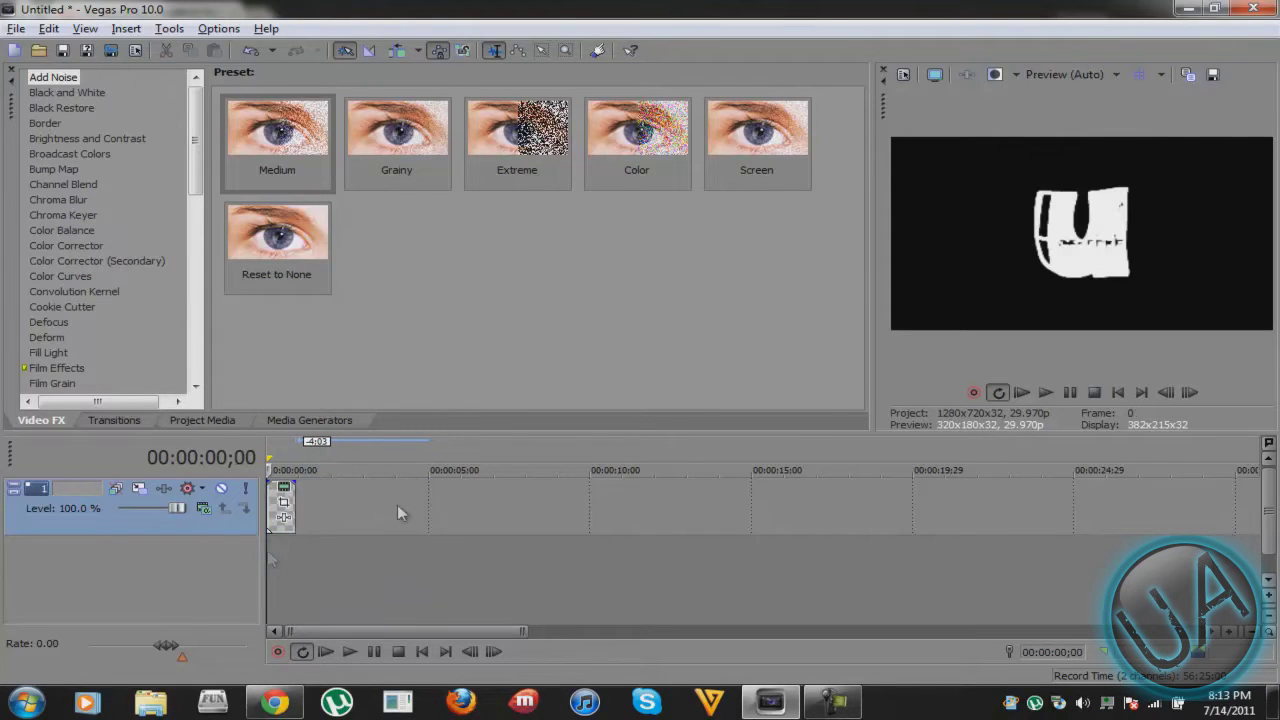
pyautogui.click(1045, 394)
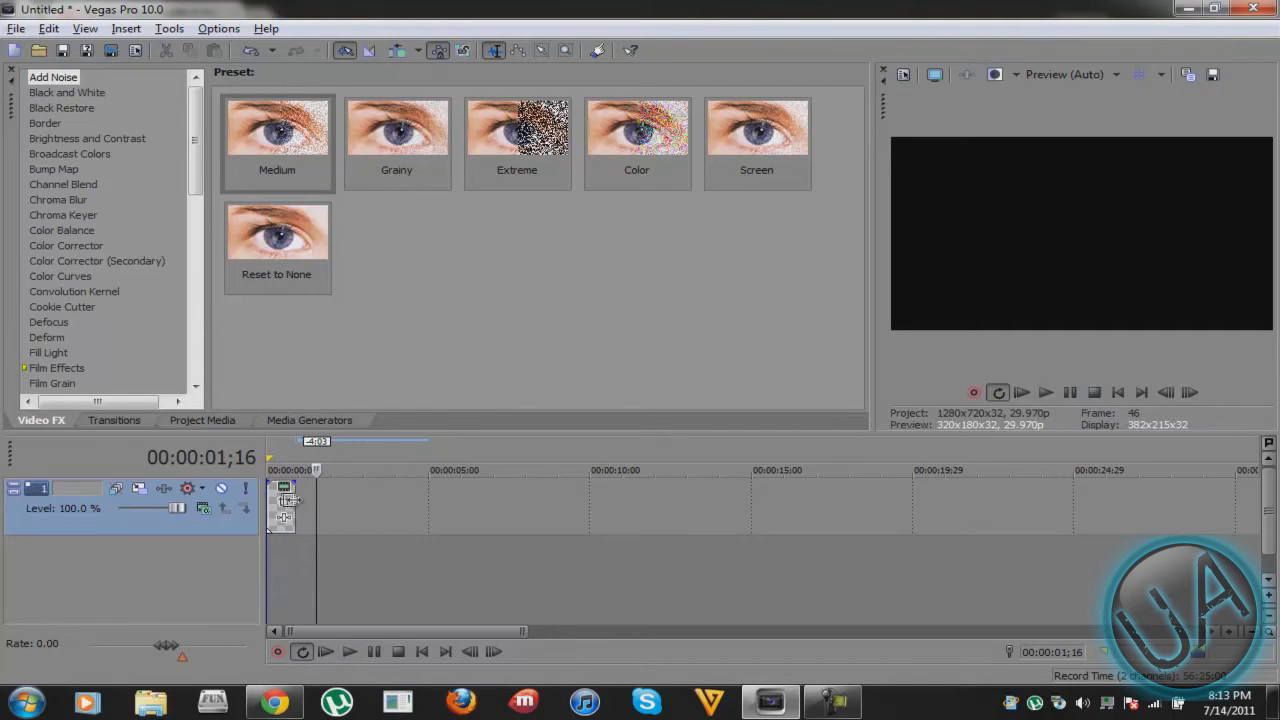
pyautogui.moveTo(289, 500); pyautogui.dragTo(307, 470)
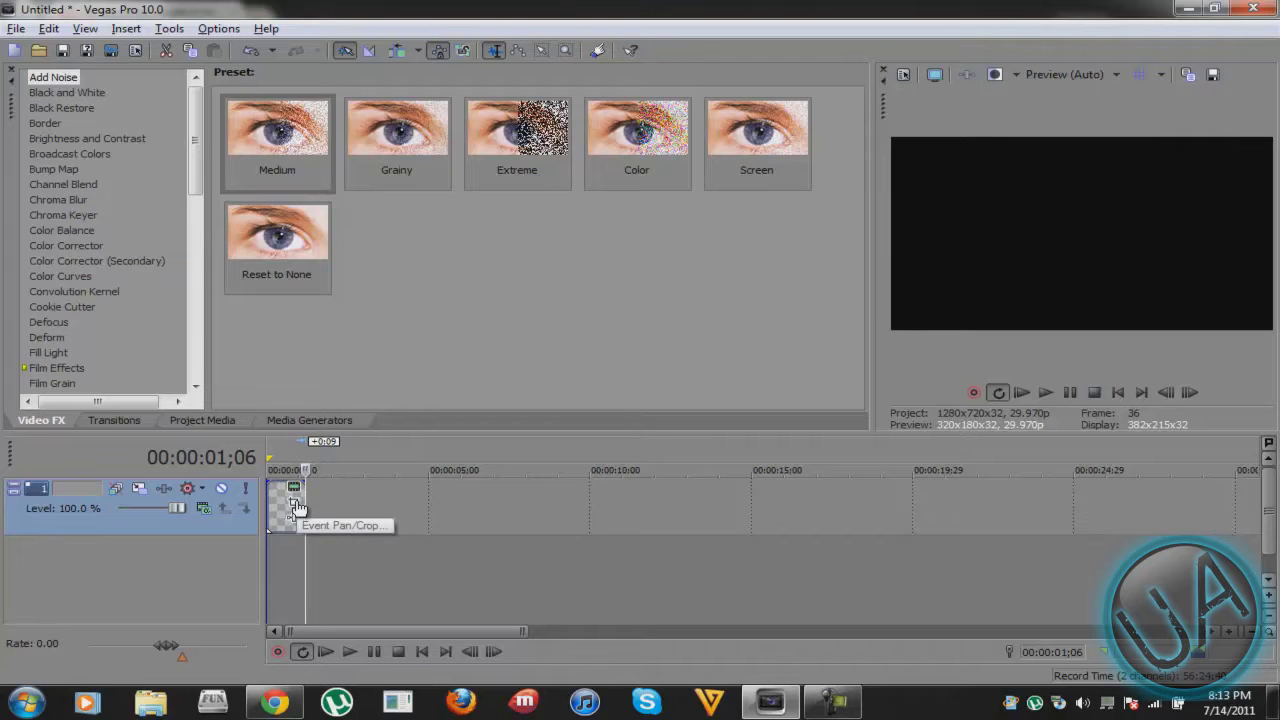
# - Open Event Pan/Crop for the "U" text event, set its cursor to 00:00:01;05 and move the window fully into view
pyautogui.click(297, 506)
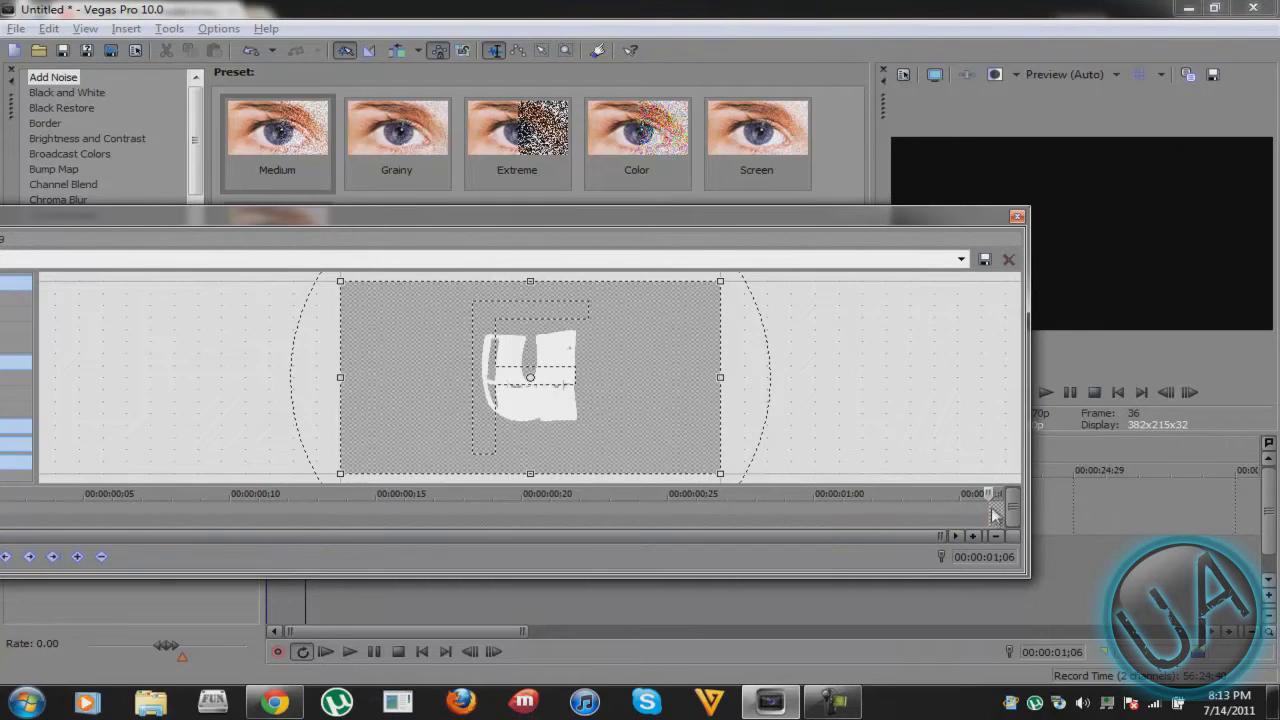
pyautogui.moveTo(987, 493); pyautogui.dragTo(959, 493)
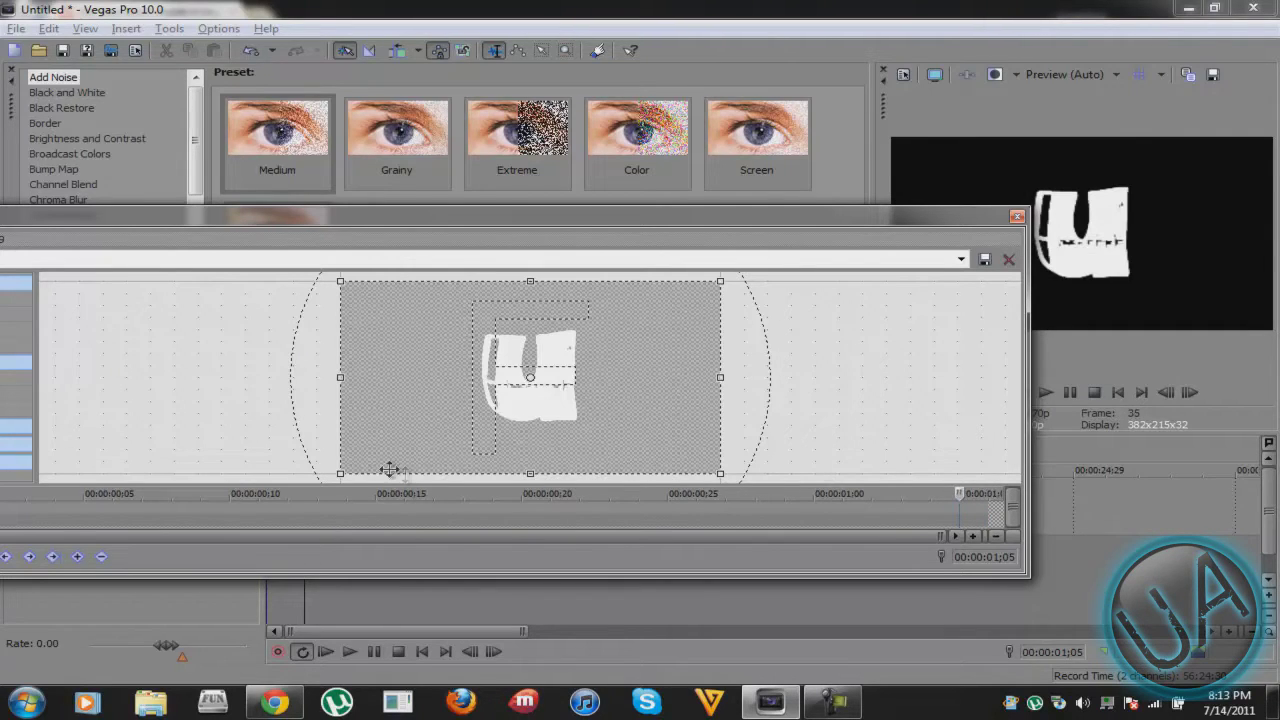
pyautogui.doubleClick(298, 214)
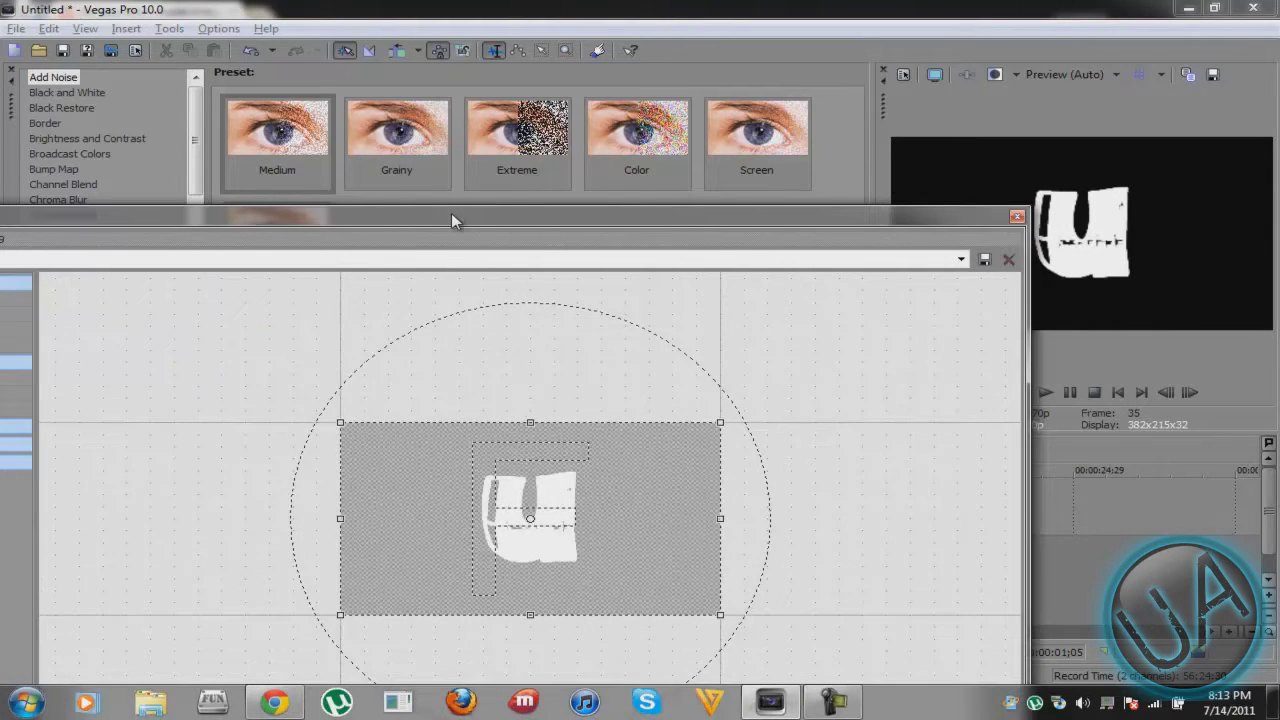
pyautogui.doubleClick(451, 213)
pyautogui.moveTo(451, 213); pyautogui.dragTo(716, 205)
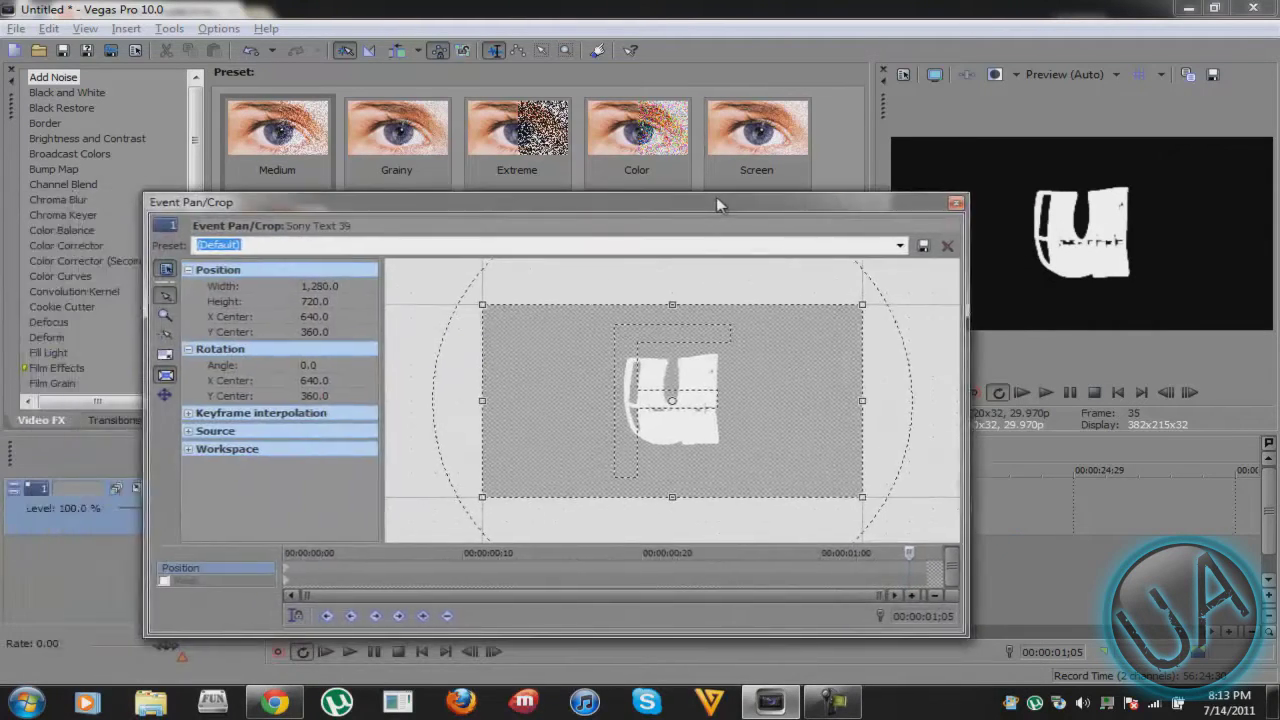
# - With locked aspect ratio and sizing about the center, shrink the crop frame to about 321 × 181 at 00:00:01;05 and close Event Pan/Crop
pyautogui.click(166, 358)
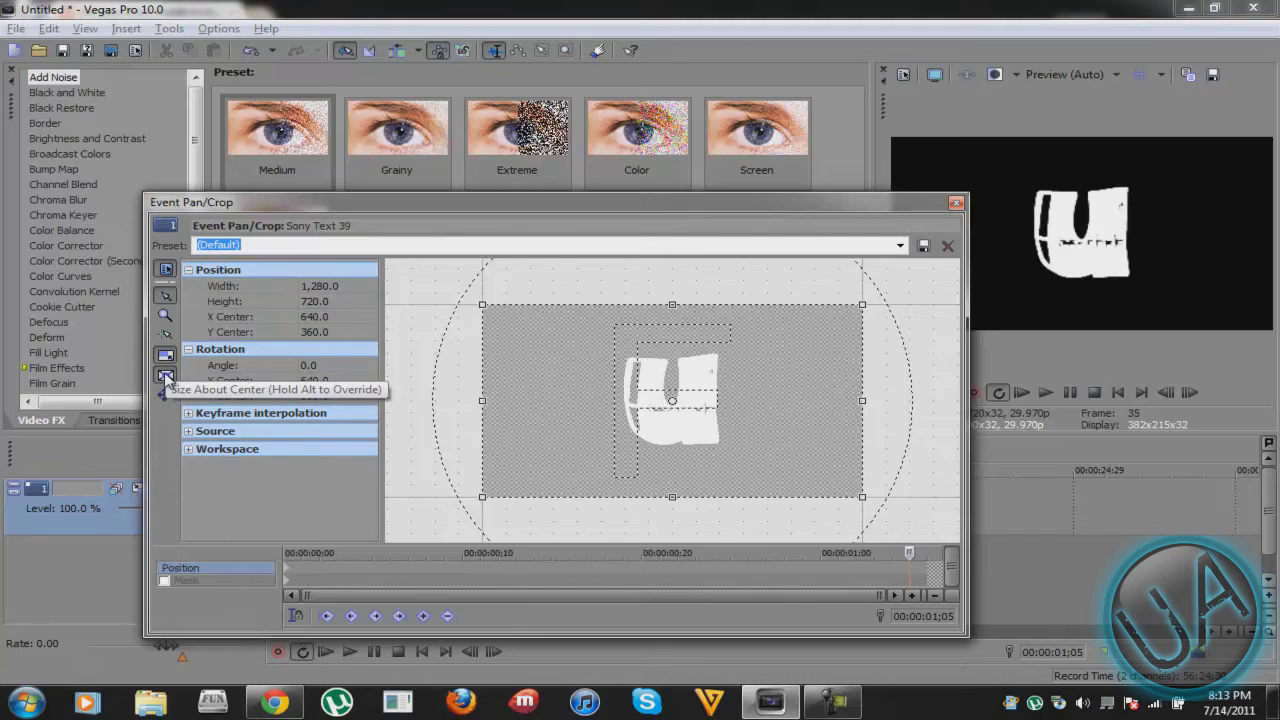
pyautogui.click(166, 376)
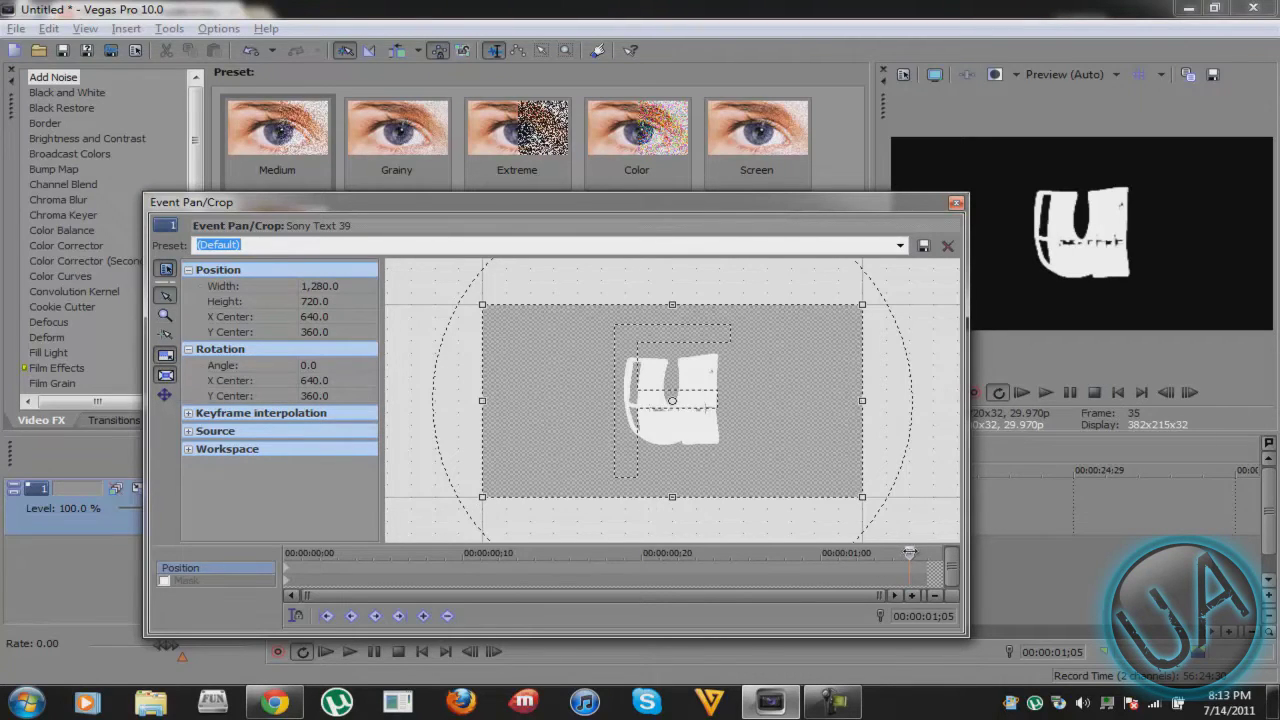
pyautogui.moveTo(909, 552); pyautogui.dragTo(892, 552)
pyautogui.moveTo(480, 498); pyautogui.dragTo(607, 427)
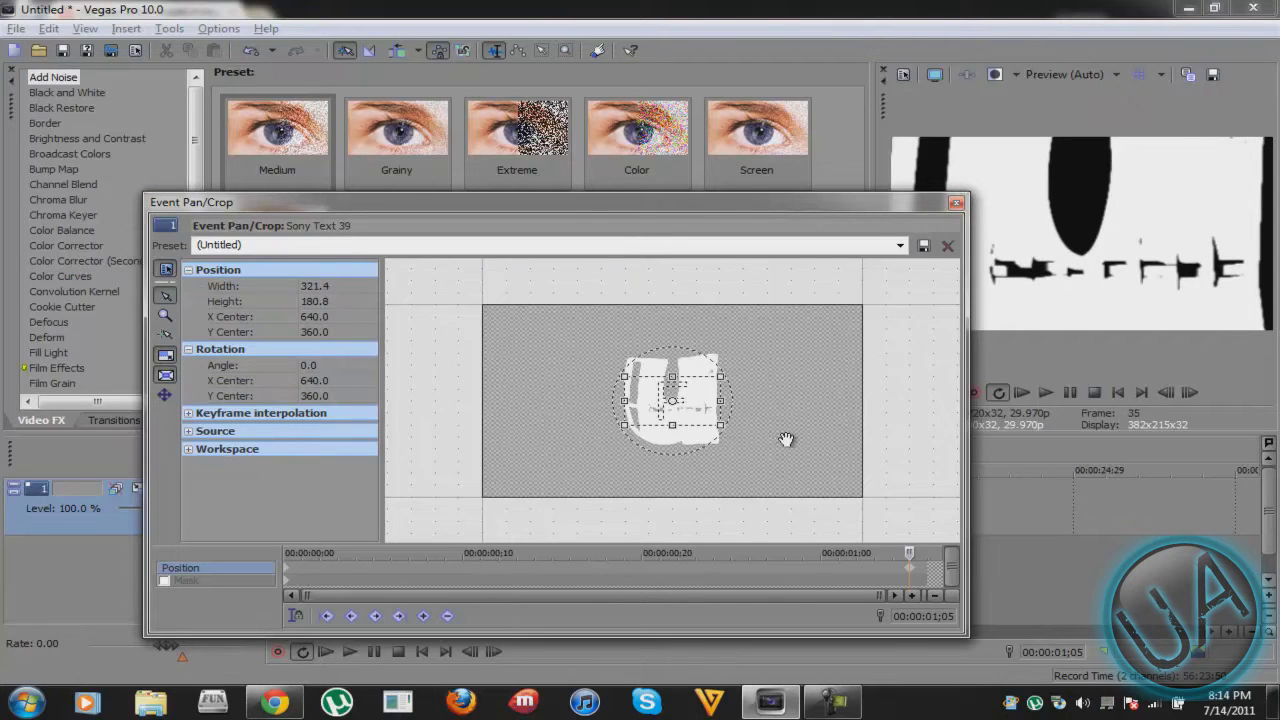
pyautogui.click(956, 203)
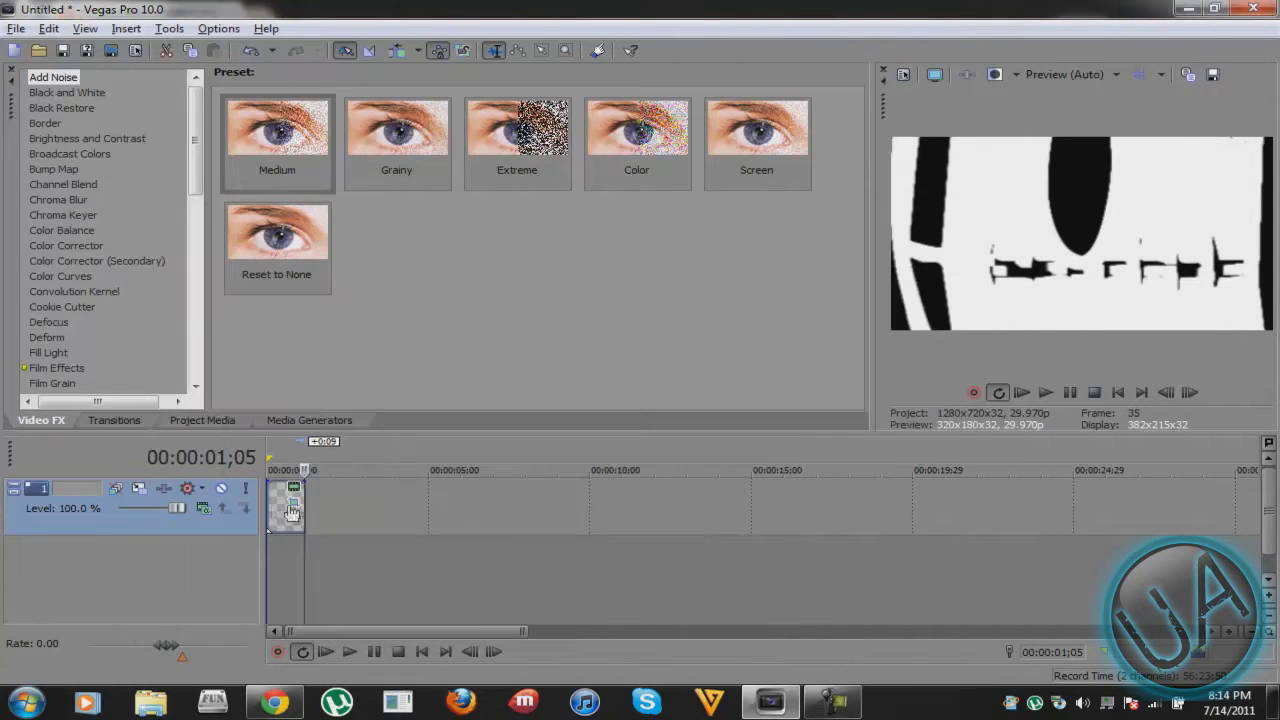
# - Extend the text event's end to 00:00:02;05 and move its zoomed-in crop keyframe to about 00:00:01;21
pyautogui.moveTo(304, 510)
pyautogui.mouseDown()
pyautogui.moveTo(342, 509)
pyautogui.moveTo(328, 508)
pyautogui.mouseUp()
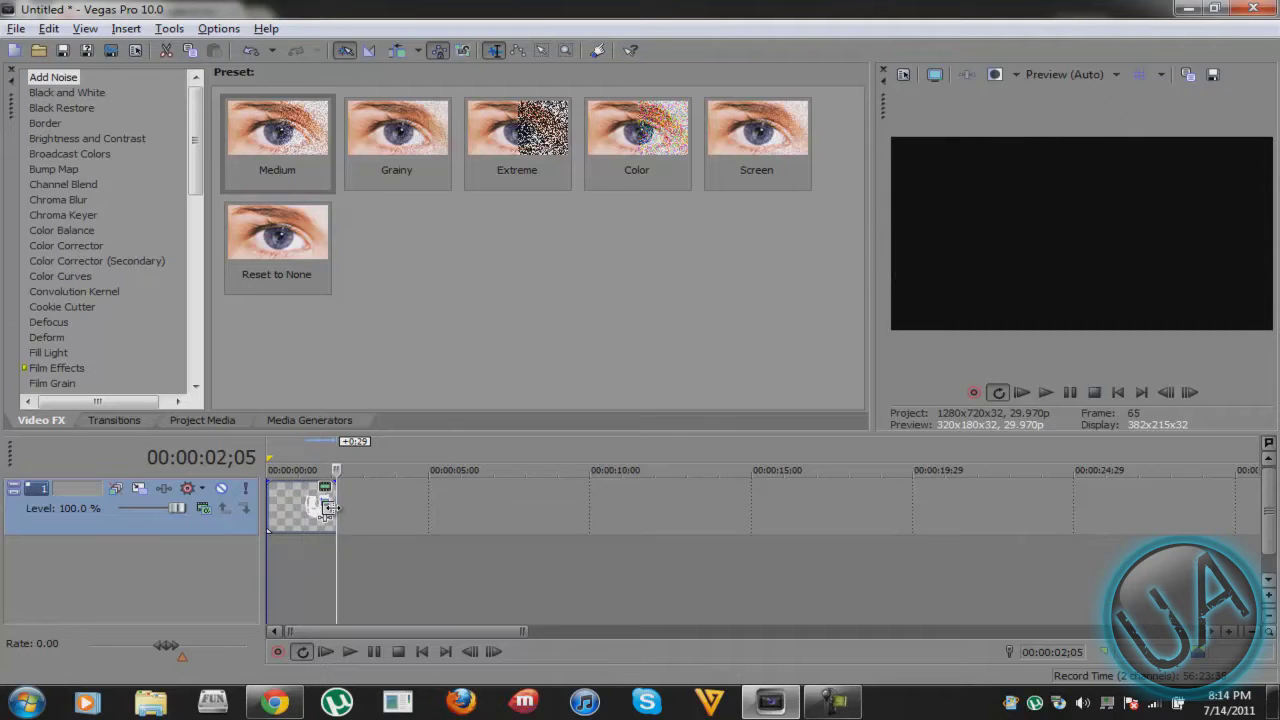
pyautogui.click(322, 486)
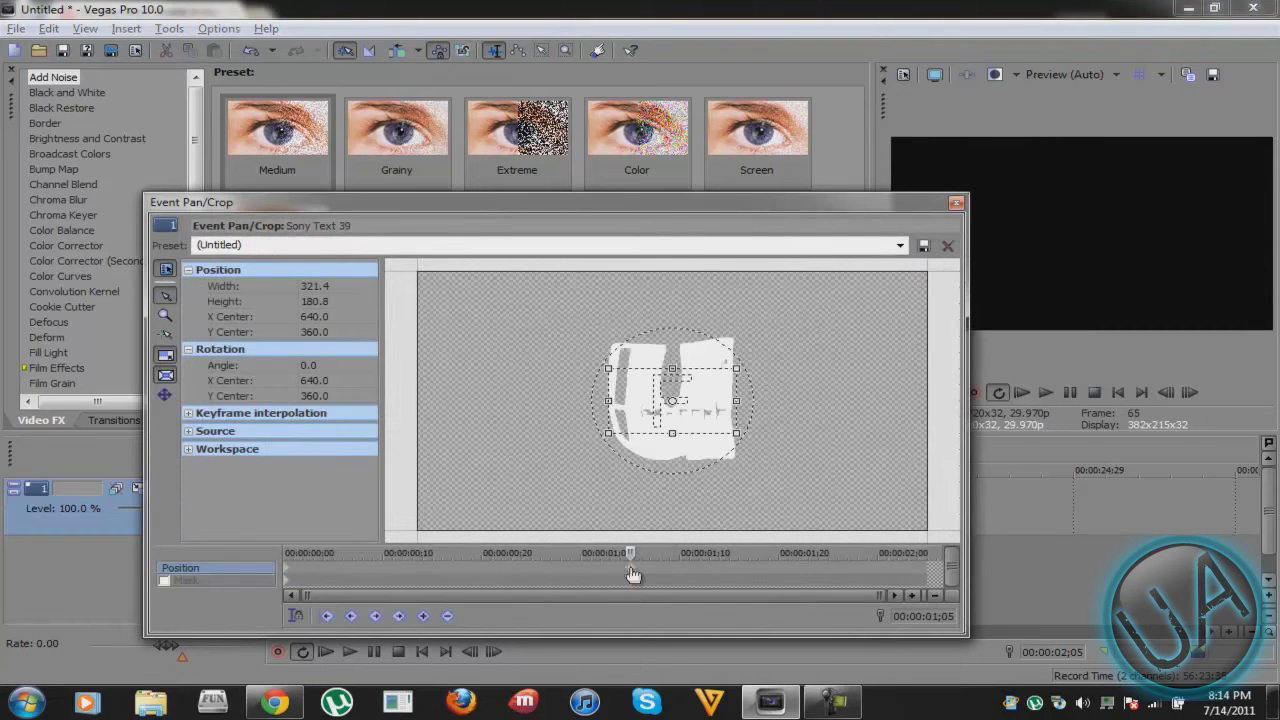
pyautogui.click(632, 570)
pyautogui.moveTo(817, 585)
pyautogui.mouseDown()
pyautogui.moveTo(917, 578)
pyautogui.moveTo(817, 582)
pyautogui.mouseUp()
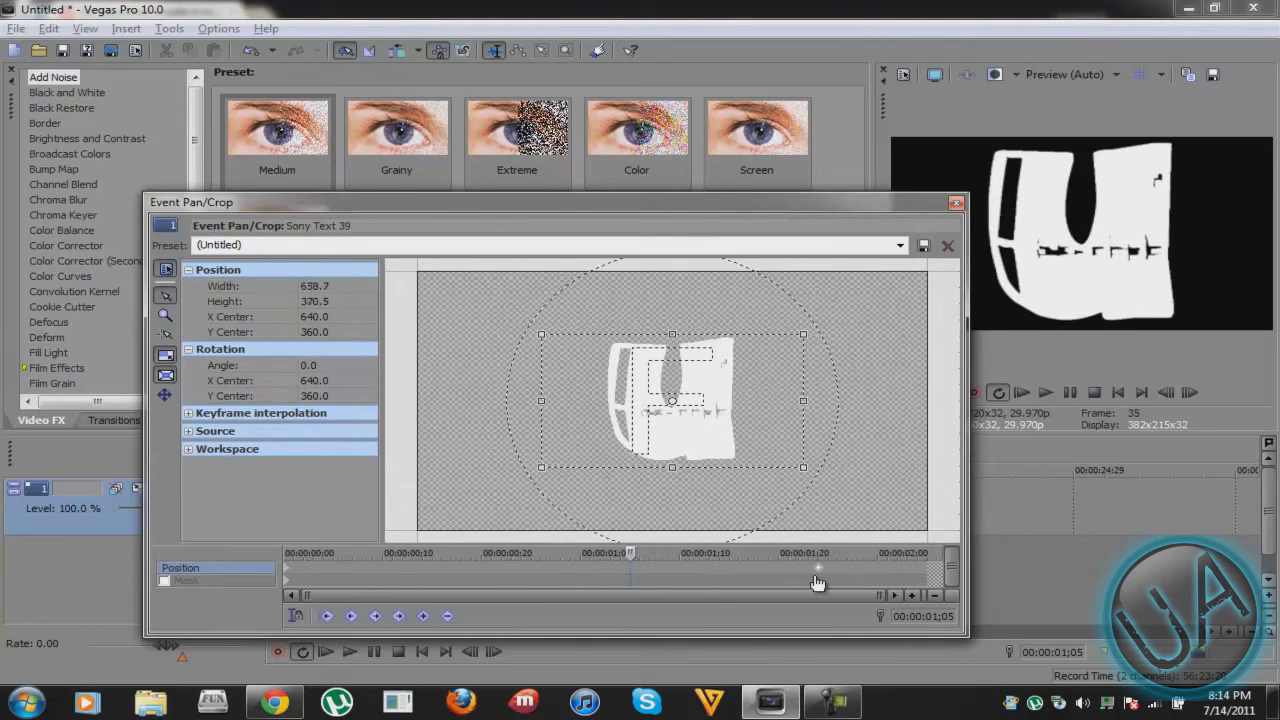
pyautogui.click(955, 202)
# - Play the extended text event from the start past its end to review the slower zoom
pyautogui.click(270, 562)
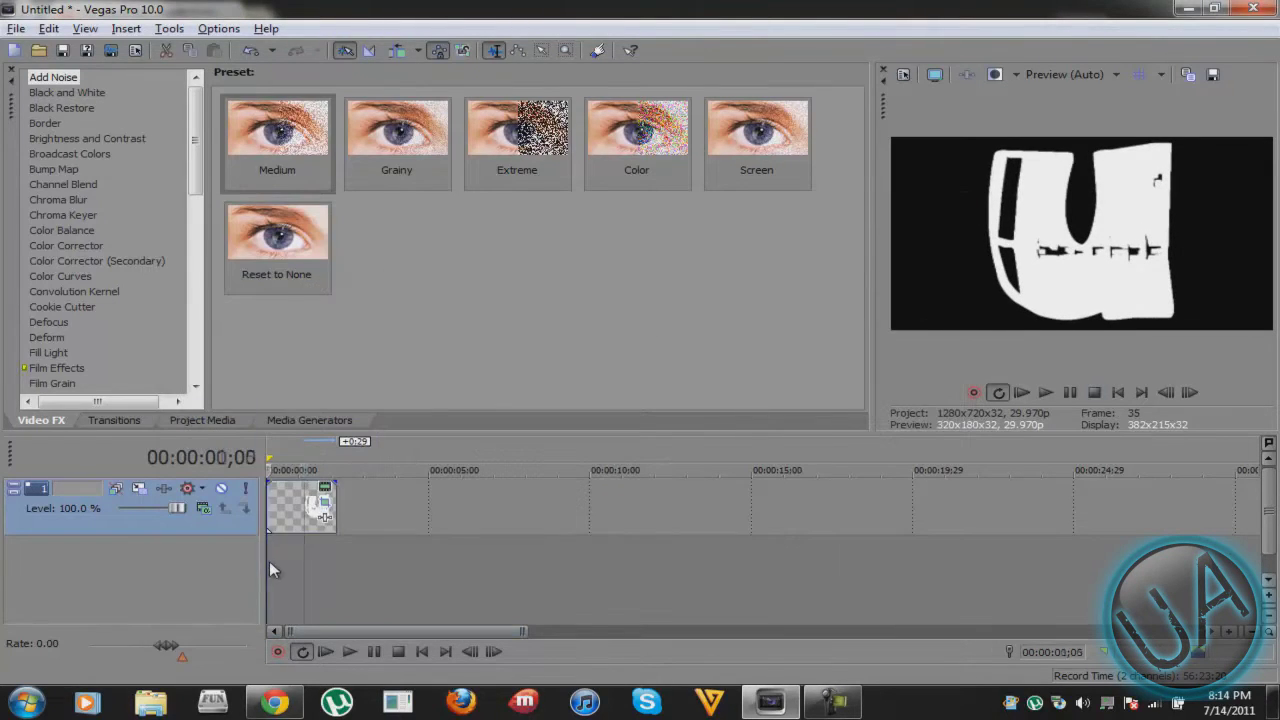
pyautogui.click(1045, 392)
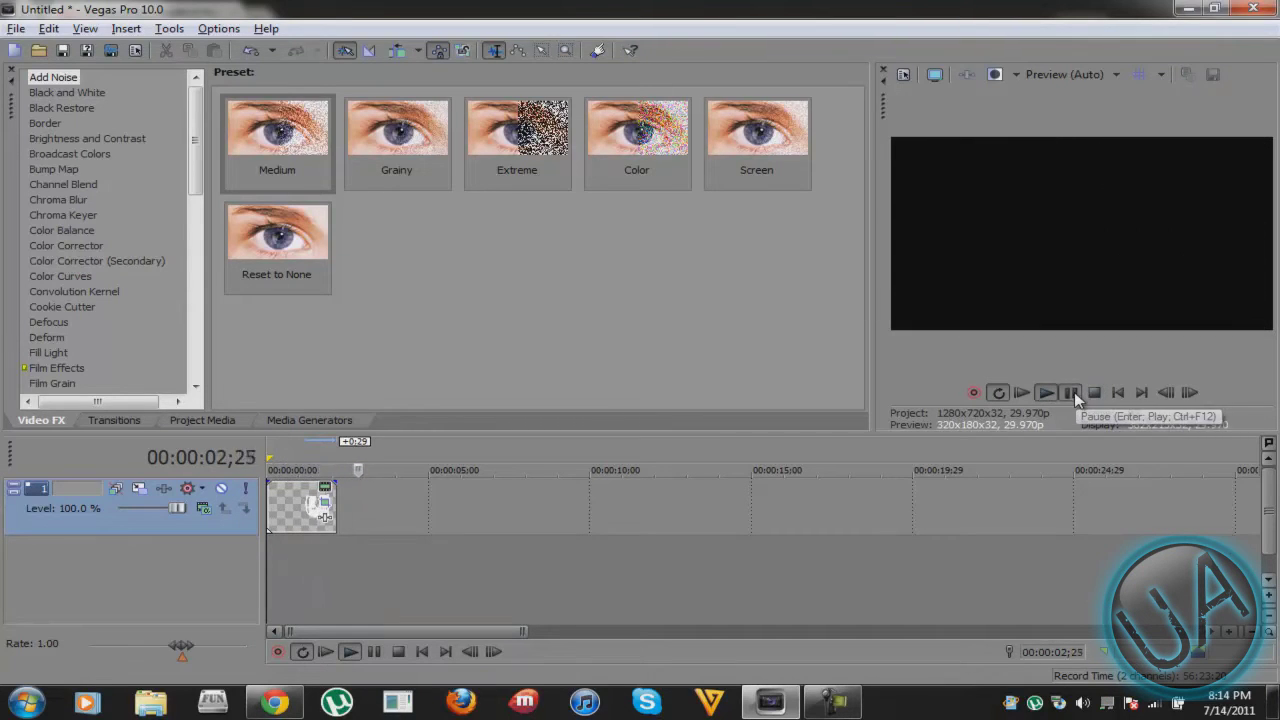
pyautogui.click(1070, 392)
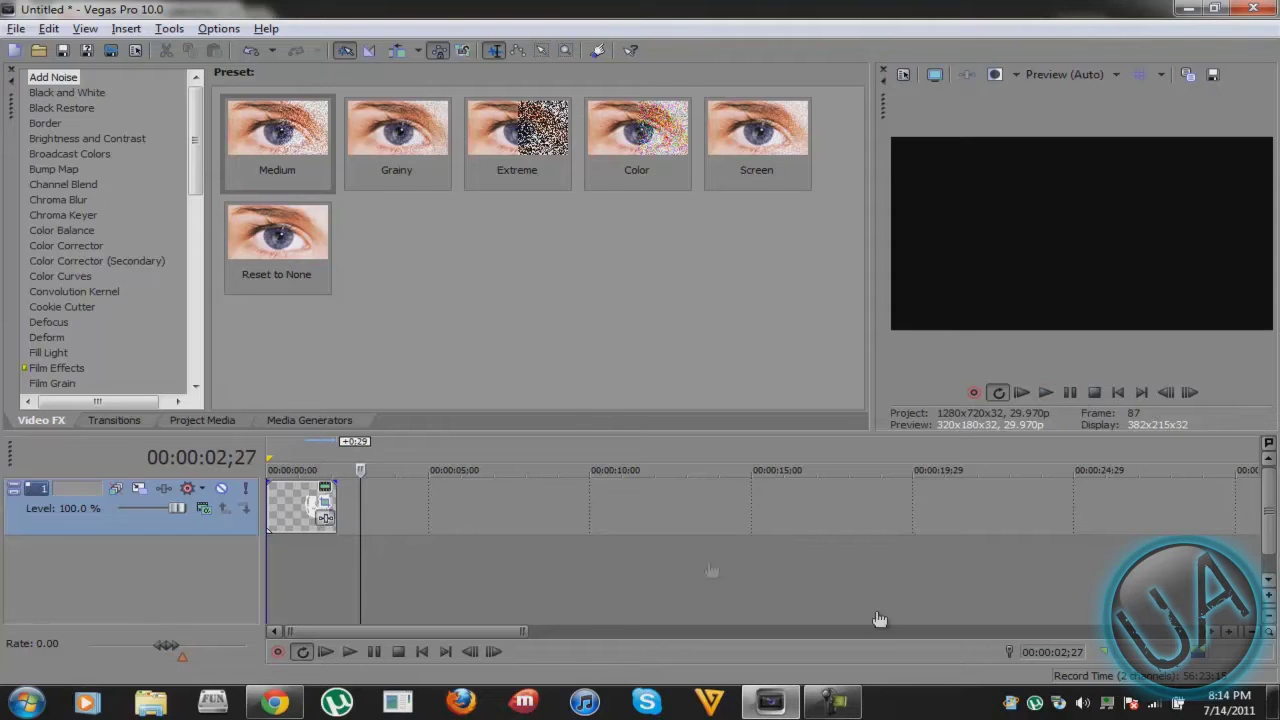
# - Reopen Event Pan/Crop, move the zoomed-in crop keyframe back to 00:00:01;05 and close the window
pyautogui.click(324, 503)
pyautogui.click(1038, 155)
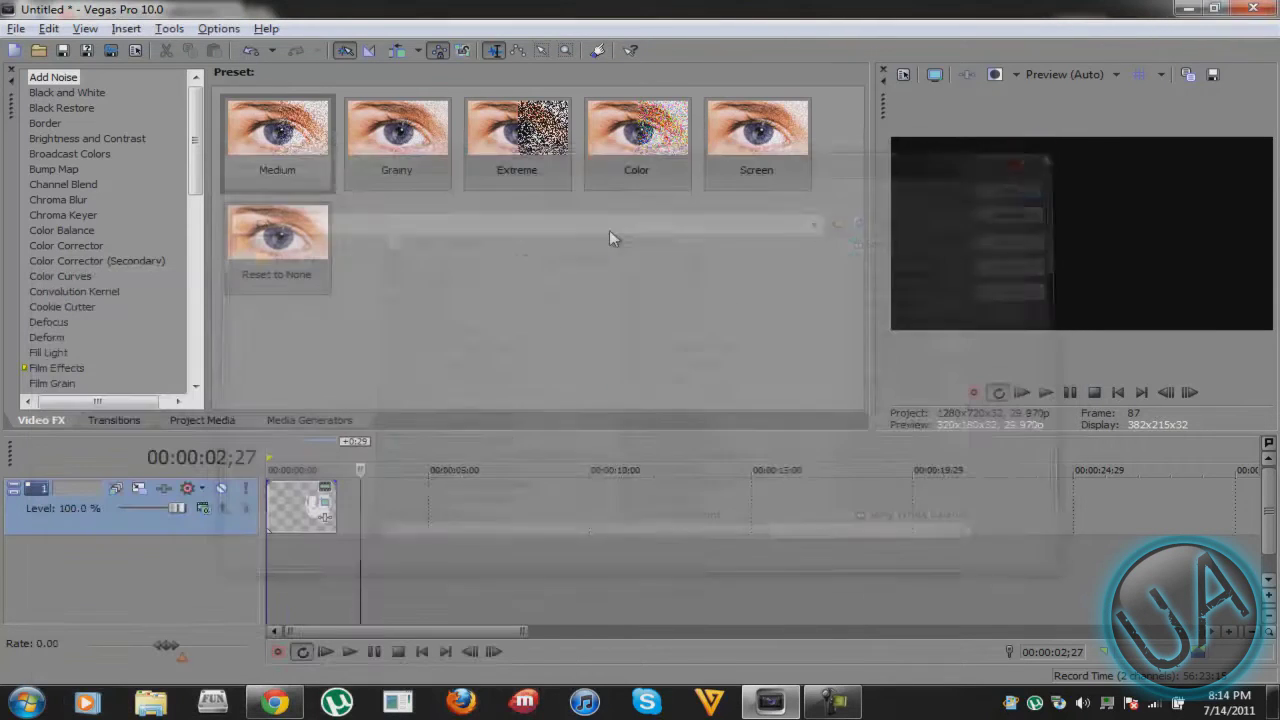
pyautogui.click(324, 505)
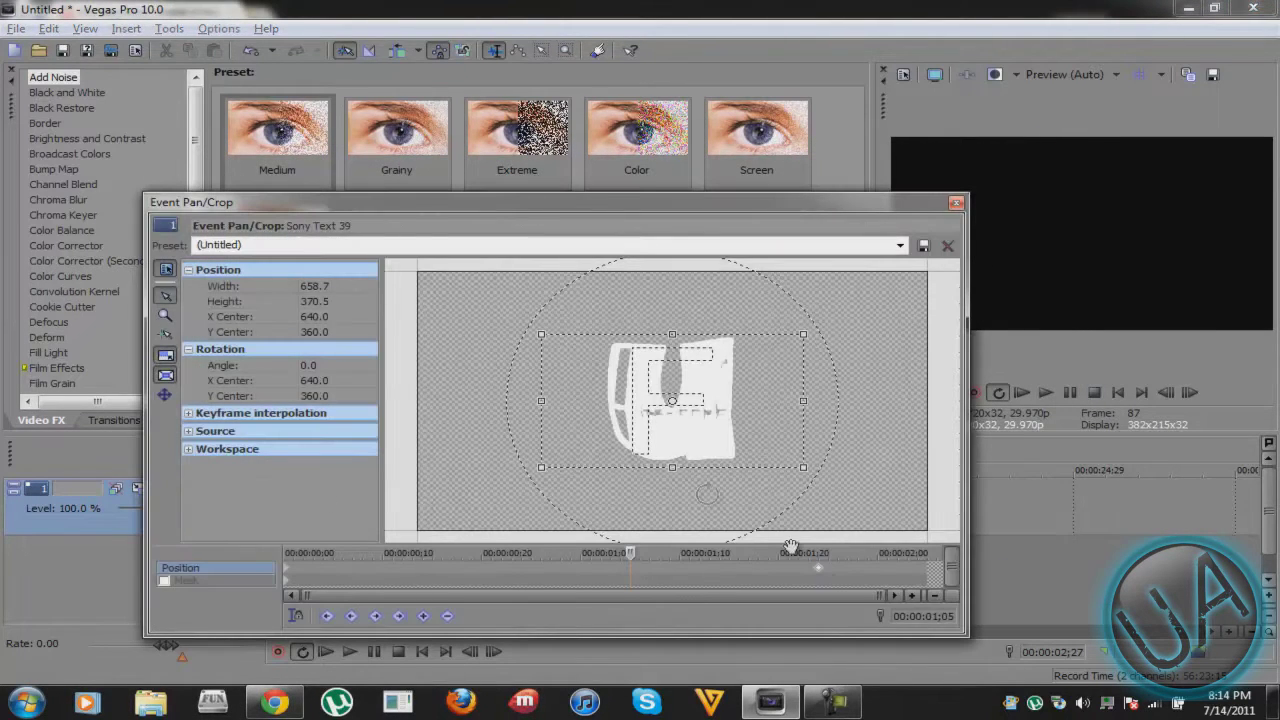
pyautogui.scroll(10, 743, 569)
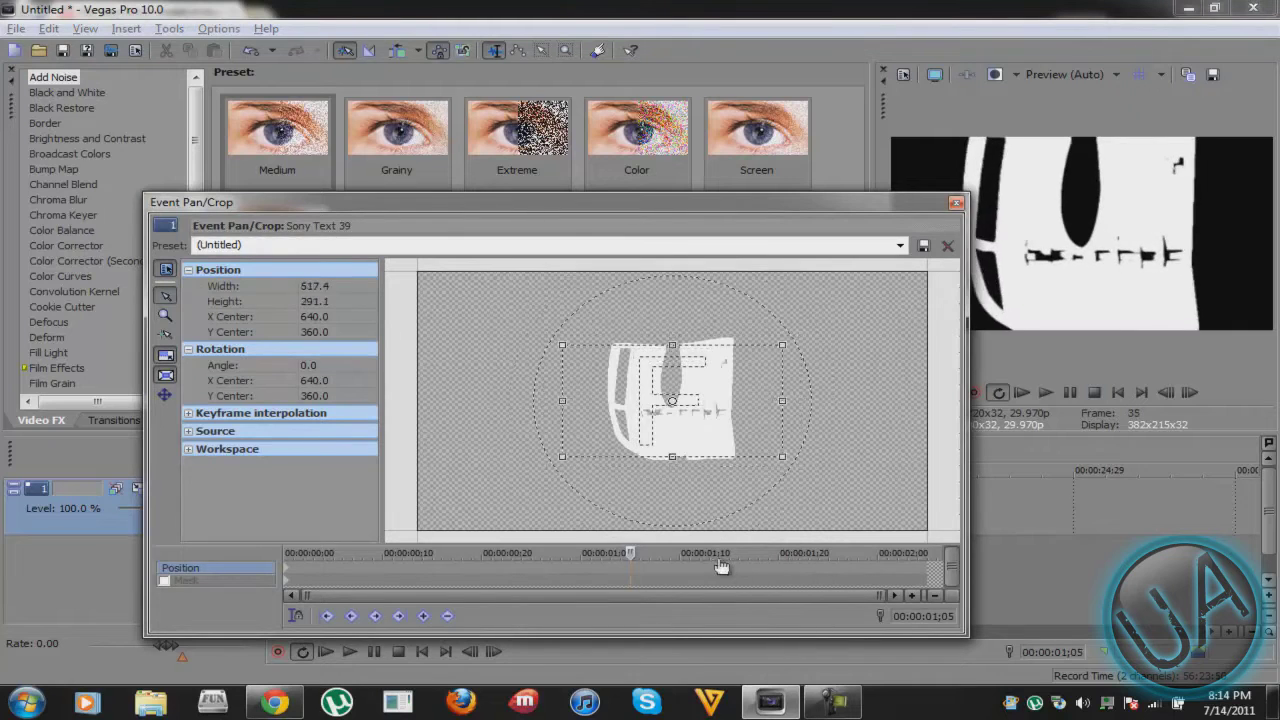
pyautogui.scroll(3, 657, 570)
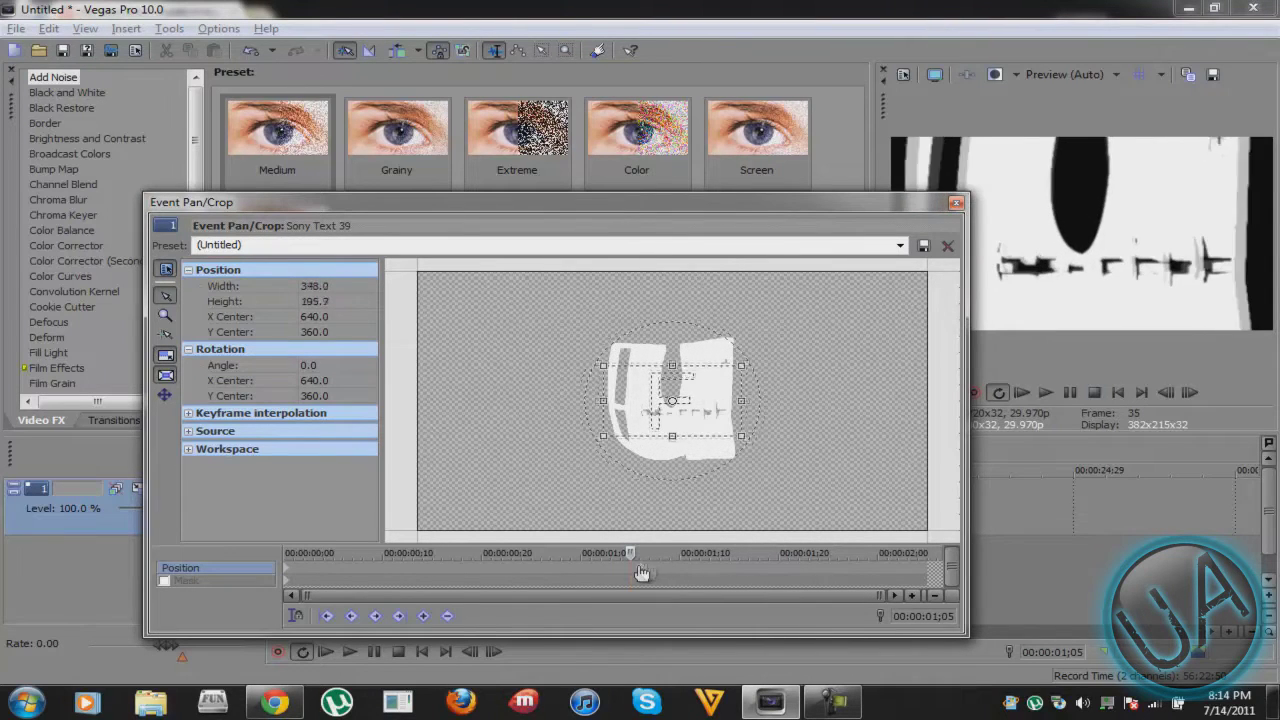
pyautogui.click(956, 202)
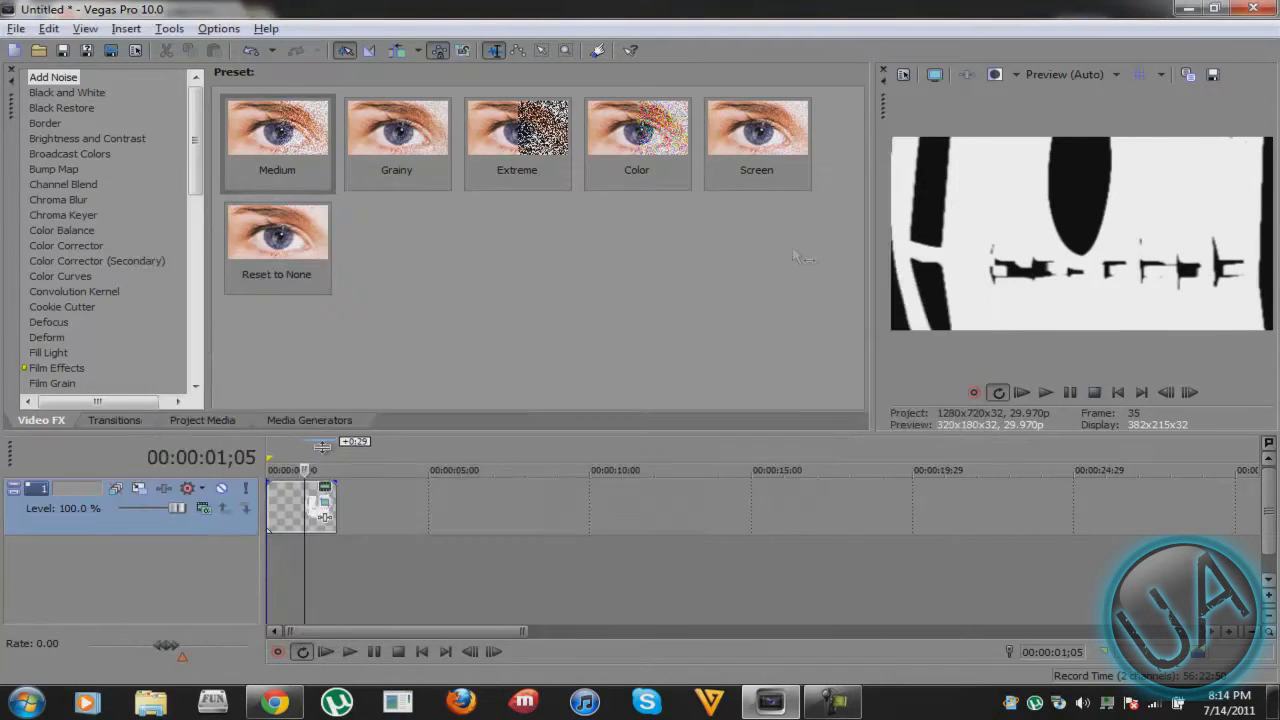
# - Play the event from the start to about 00:00:01;12 to check the zoom timing
pyautogui.click(271, 556)
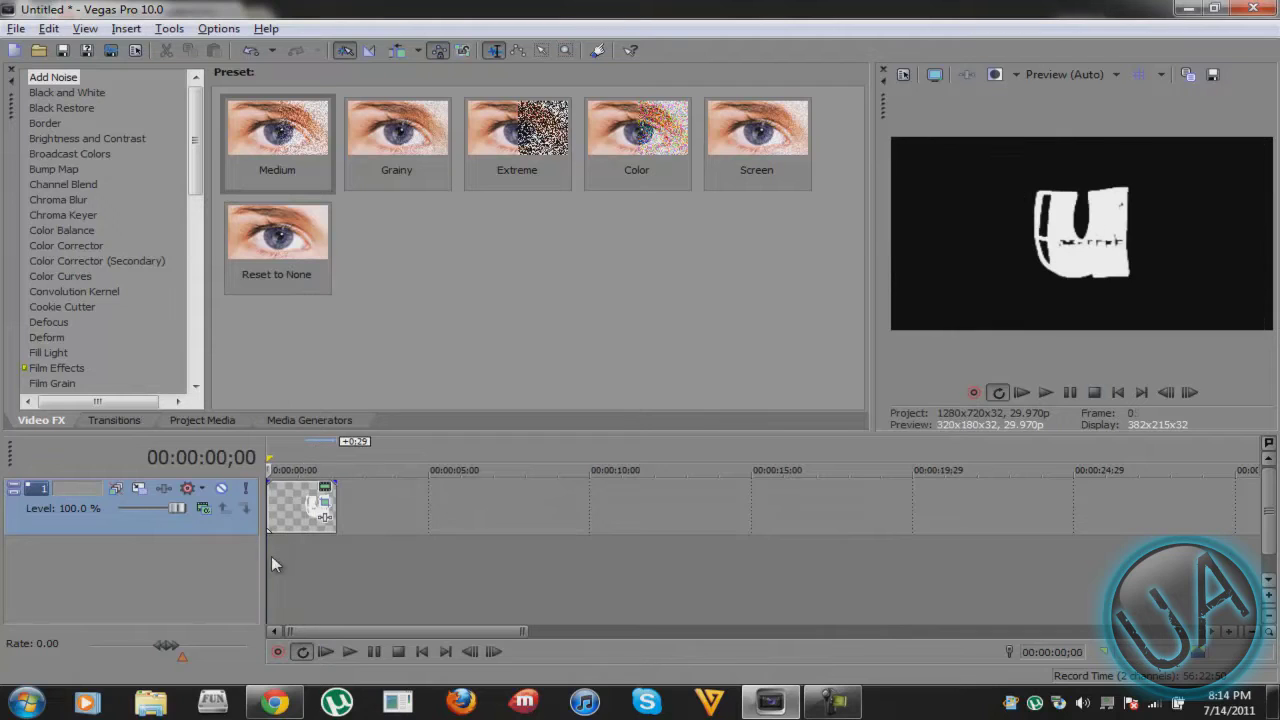
pyautogui.click(1043, 393)
pyautogui.click(1071, 392)
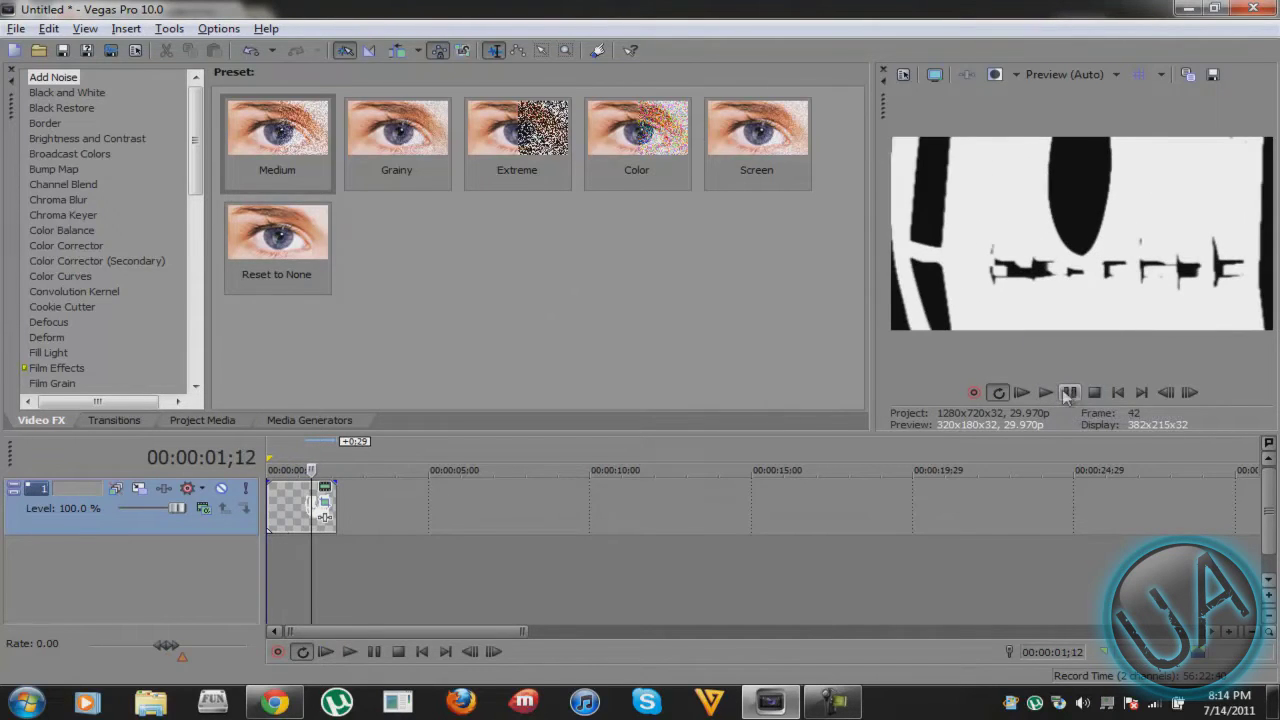
# - Place the cursor at 00:00:00;17 and apply the Bump Map effect's Upper-Right Glow preset to the text event
pyautogui.click(272, 515)
pyautogui.click(286, 512)
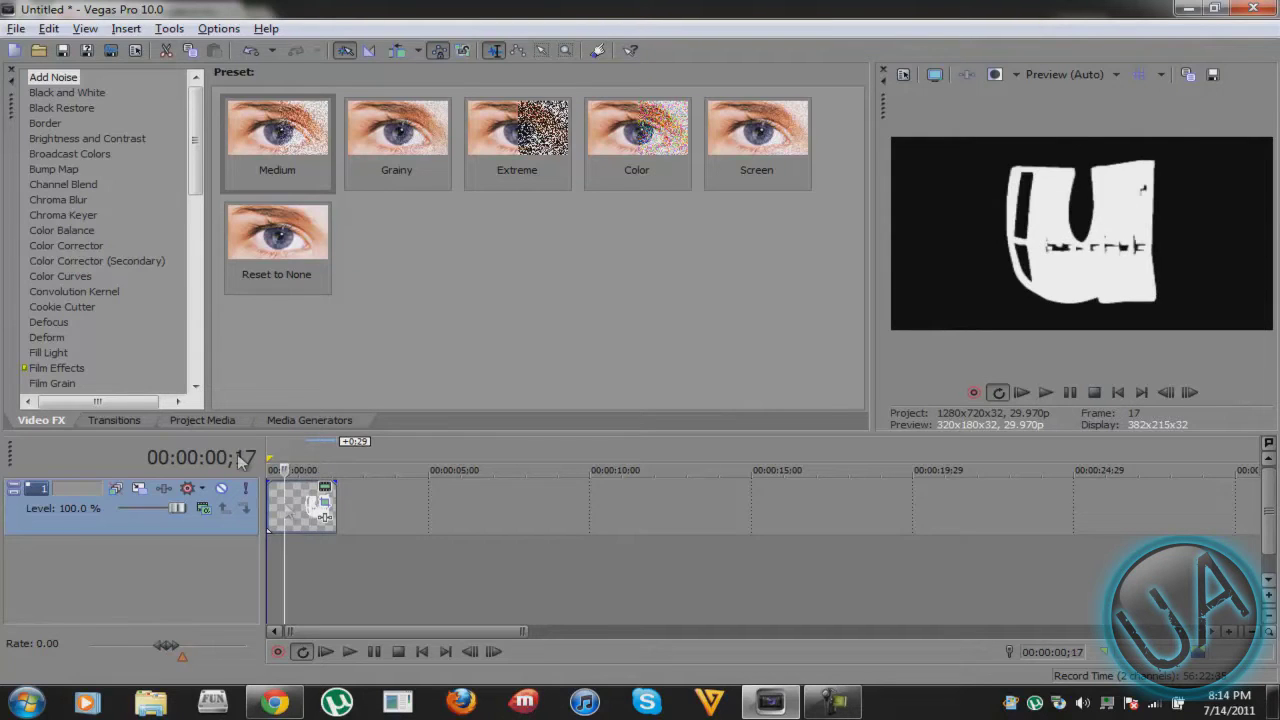
pyautogui.click(70, 186)
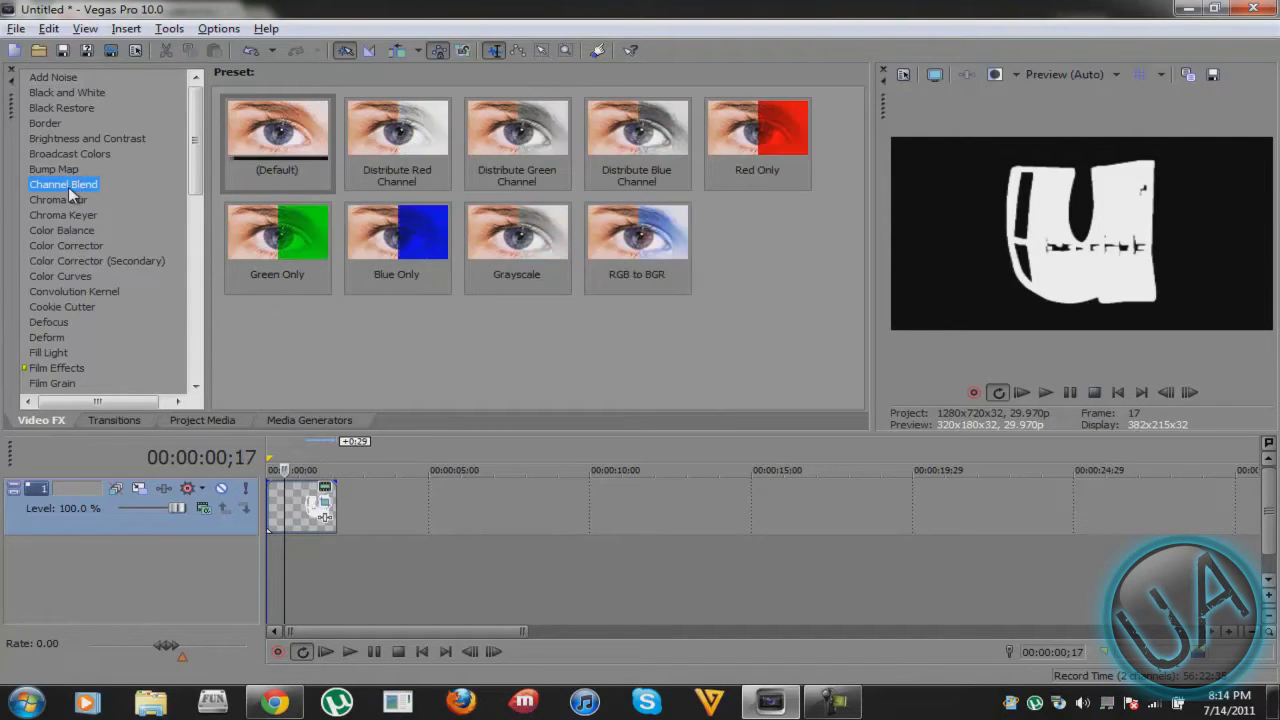
pyautogui.click(70, 169)
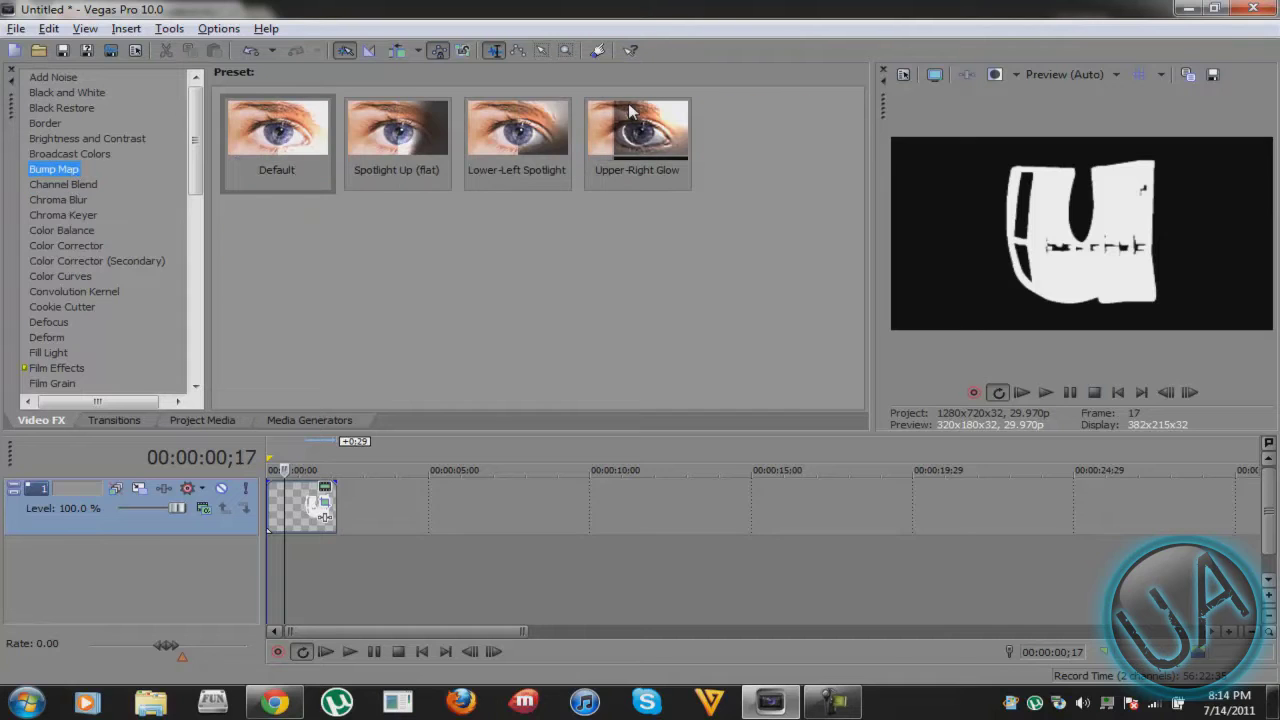
pyautogui.moveTo(635, 130); pyautogui.dragTo(302, 512)
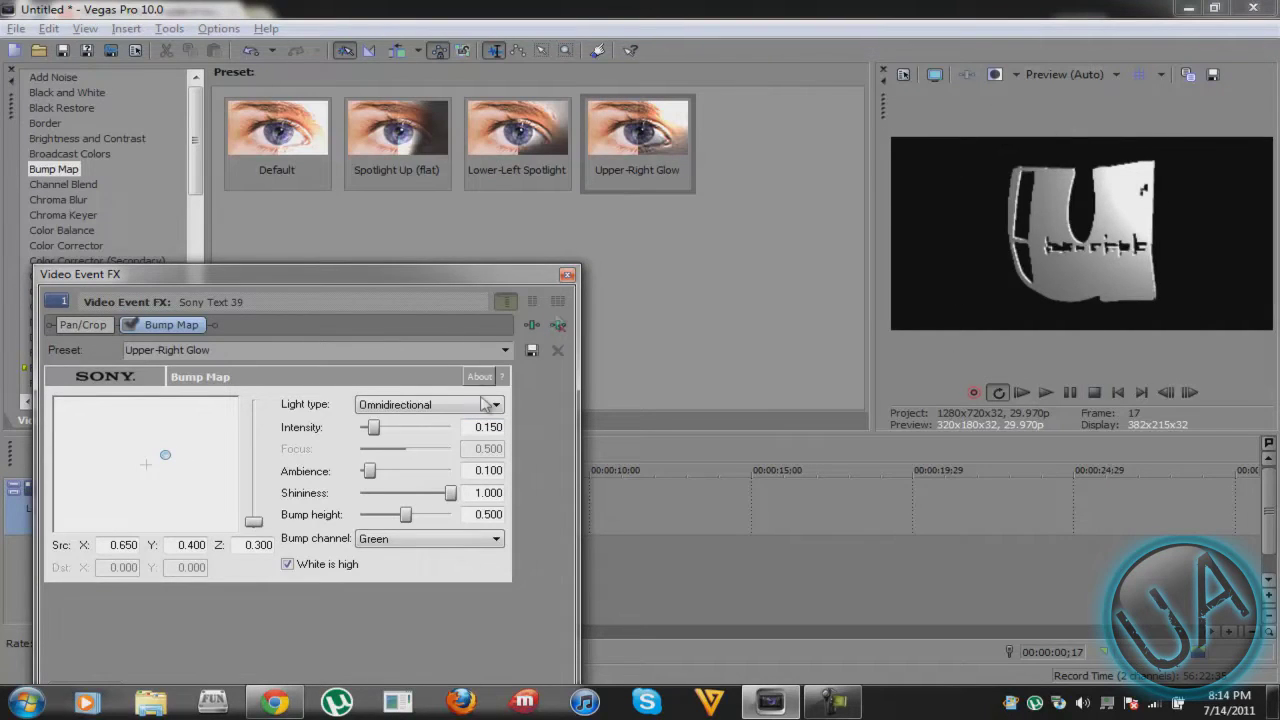
# - Set the Bump Map's intensity to 0.100, ambience 0.155, bump height 0.622 and light source to X 0.638, Y 0.390, closing the effect settings
pyautogui.moveTo(372, 430); pyautogui.dragTo(378, 478)
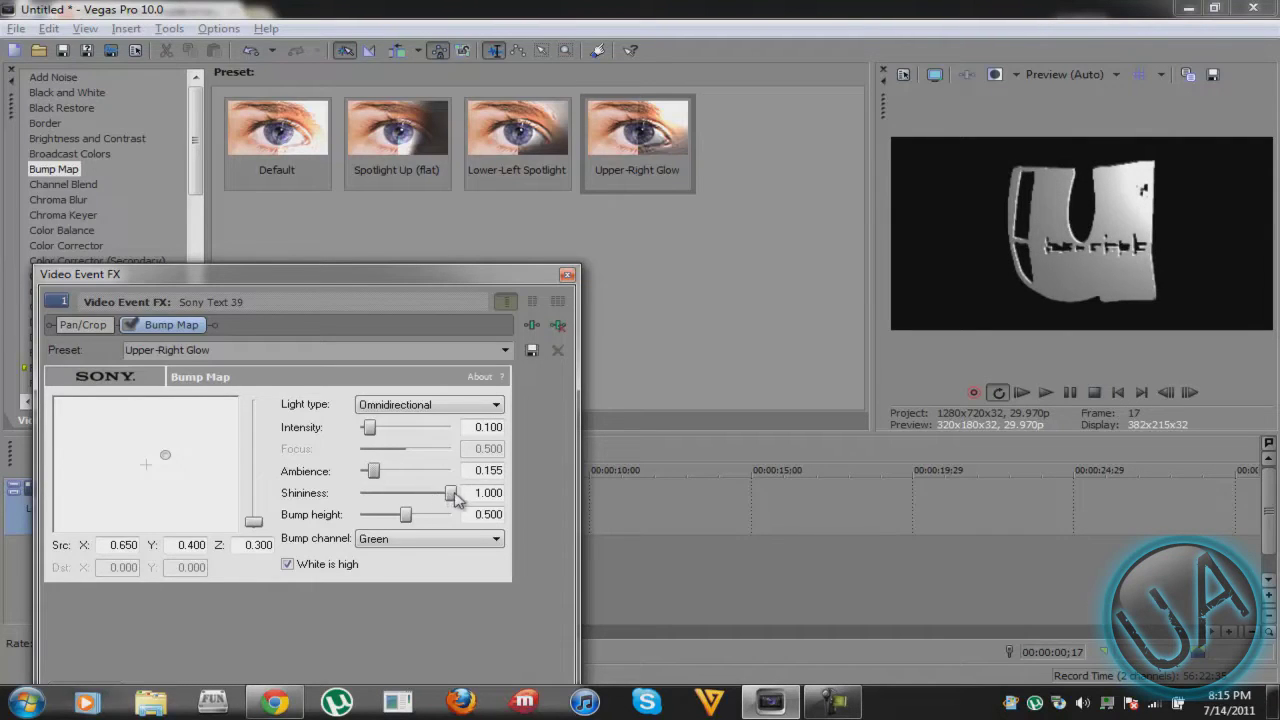
pyautogui.moveTo(452, 495); pyautogui.dragTo(436, 519)
pyautogui.moveTo(167, 458)
pyautogui.mouseDown()
pyautogui.moveTo(147, 440)
pyautogui.moveTo(118, 465)
pyautogui.moveTo(120, 488)
pyautogui.moveTo(158, 506)
pyautogui.moveTo(174, 495)
pyautogui.moveTo(165, 447)
pyautogui.moveTo(167, 460)
pyautogui.mouseUp()
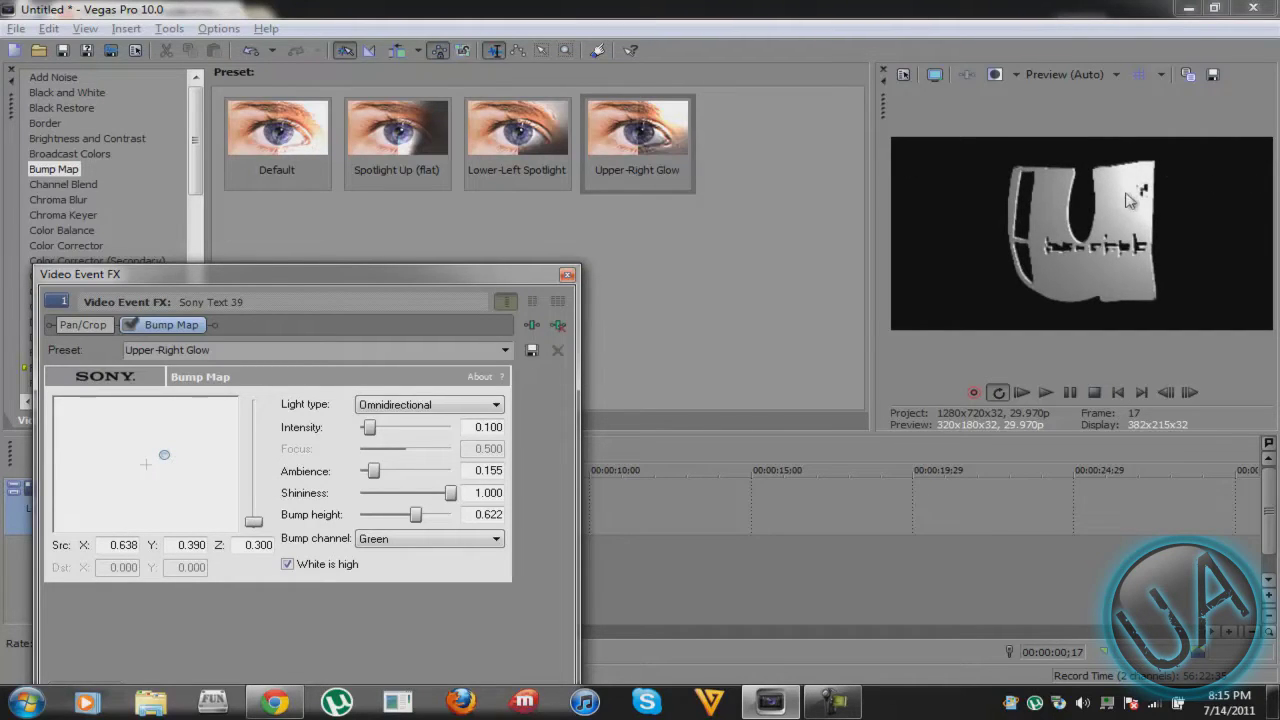
pyautogui.click(562, 274)
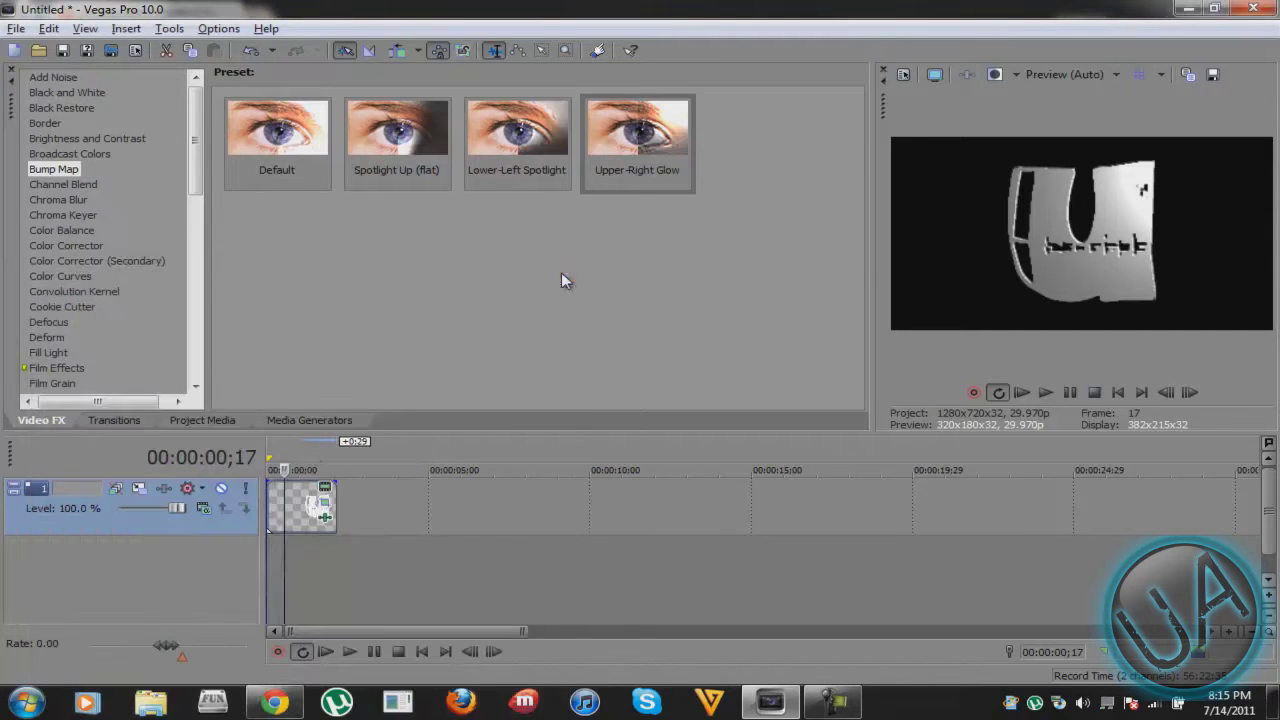
# - Apply the Hard Flash transition to the end of the text event and move its settings window clear of the event
pyautogui.click(113, 419)
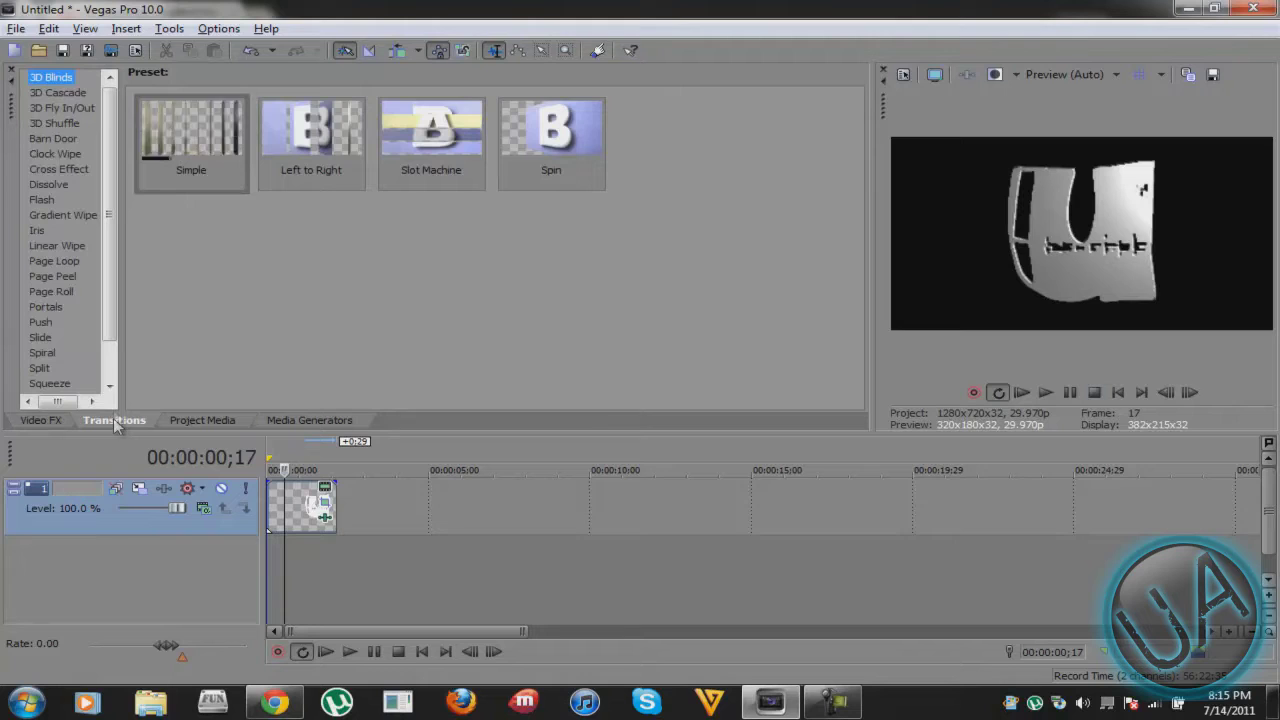
pyautogui.click(36, 106)
pyautogui.click(40, 198)
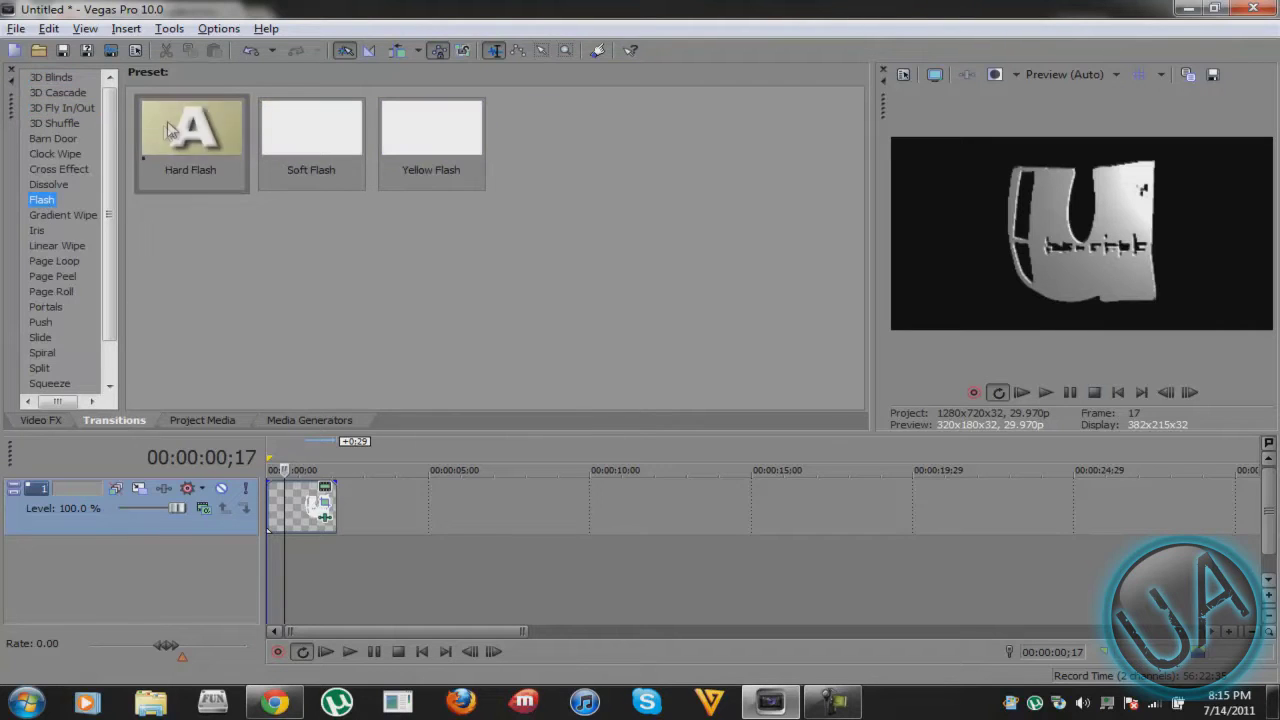
pyautogui.moveTo(170, 130); pyautogui.dragTo(336, 528)
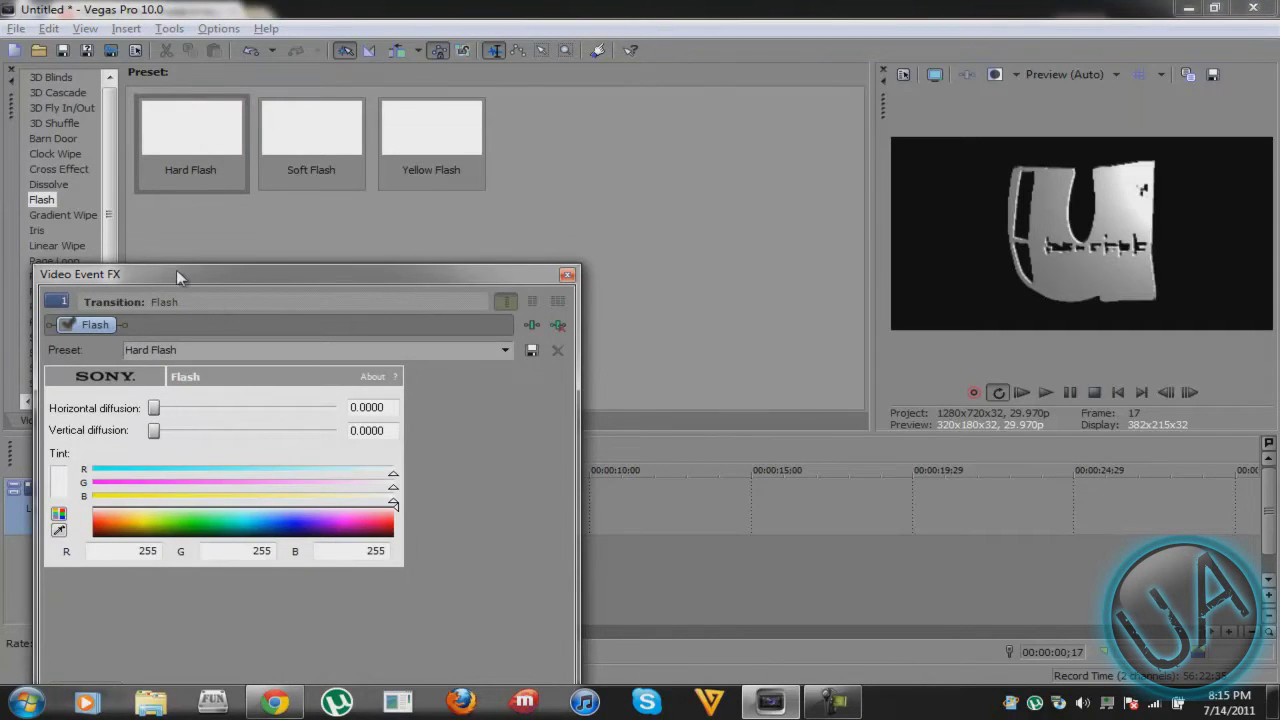
pyautogui.moveTo(176, 269); pyautogui.dragTo(590, 339)
# - Raise the Flash transition's horizontal diffusion to 0.9120 while previewing the frames at 00:00:01;07 and 00:00:01;14
pyautogui.click(306, 539)
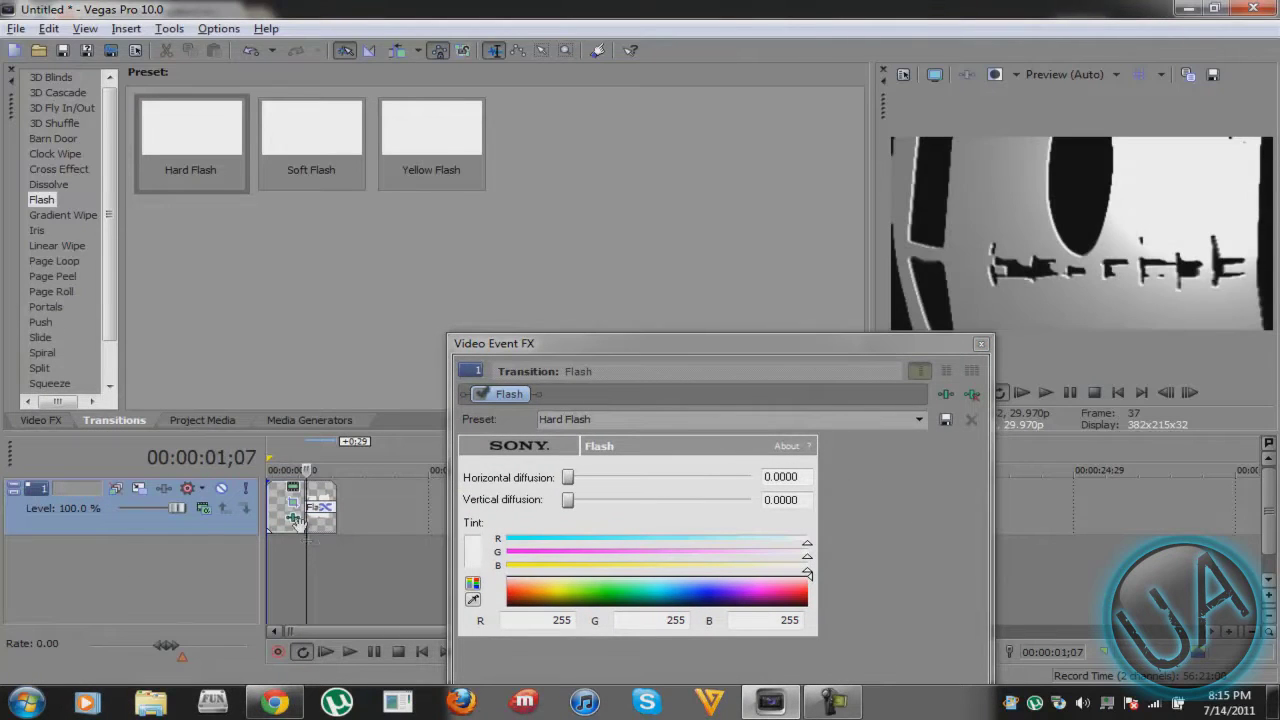
pyautogui.click(566, 480)
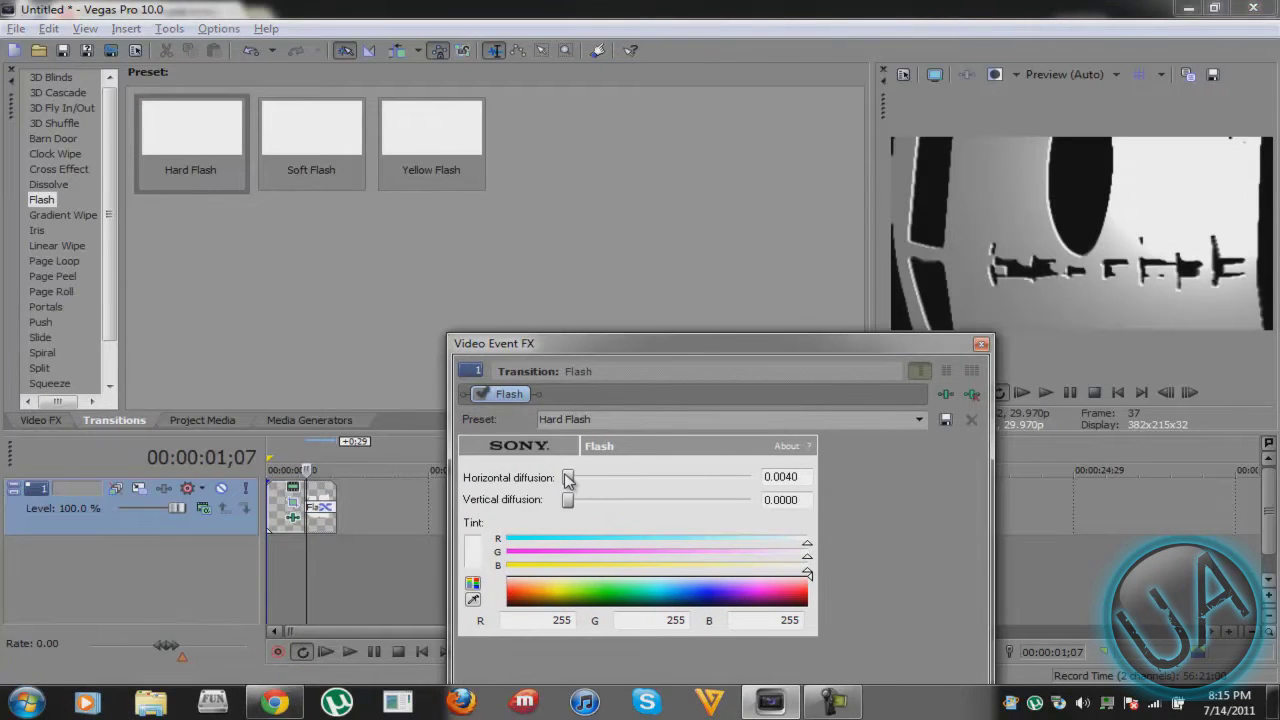
pyautogui.moveTo(585, 479); pyautogui.dragTo(726, 481)
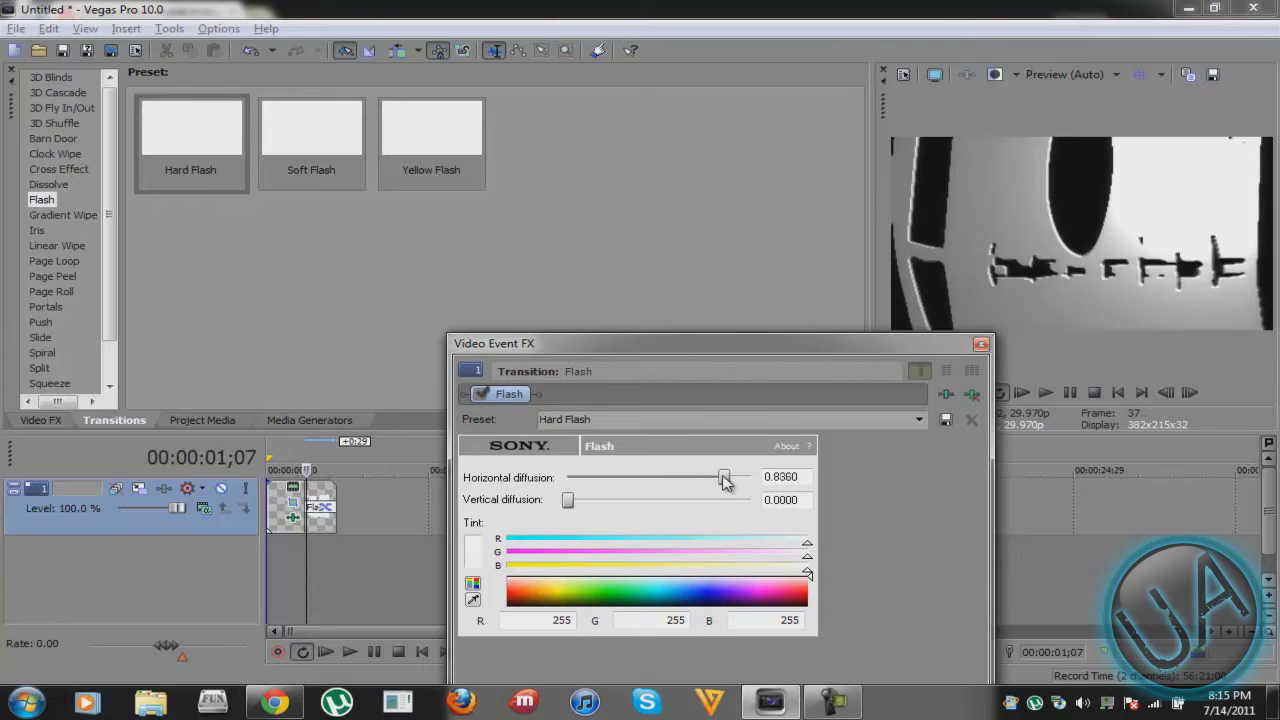
pyautogui.click(314, 536)
pyautogui.moveTo(727, 479); pyautogui.dragTo(740, 481)
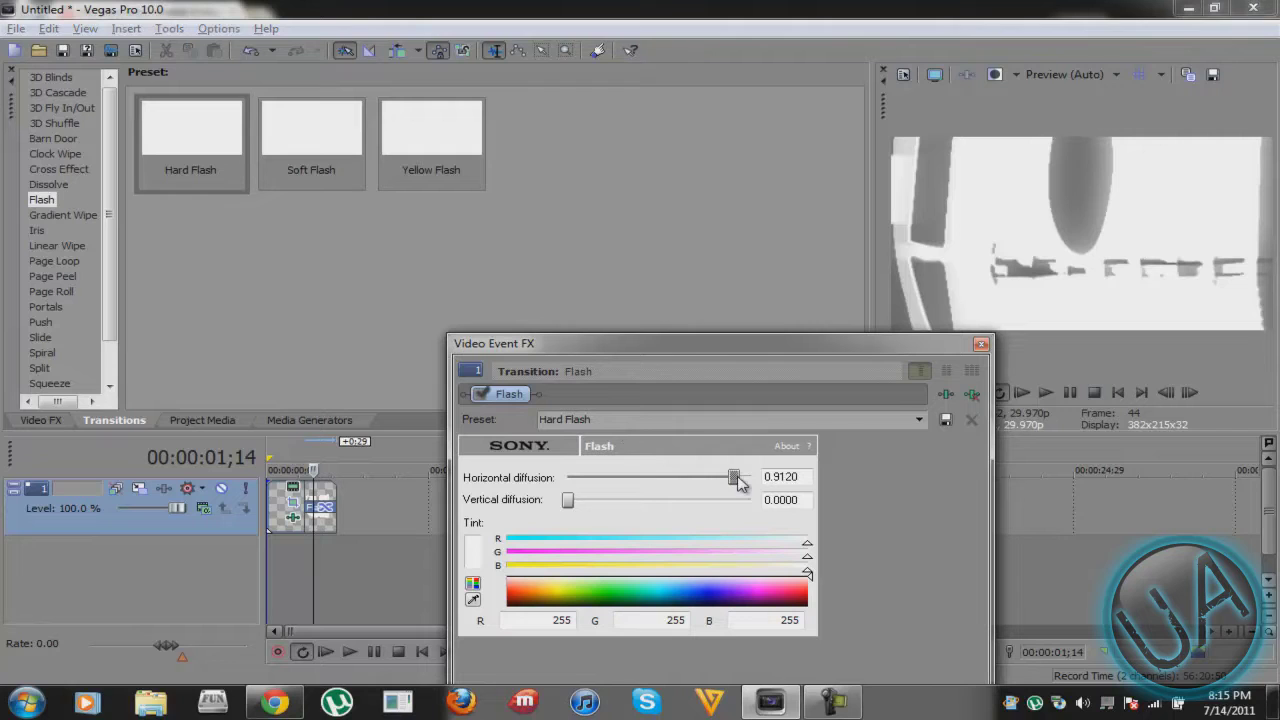
# - Close the Flash transition settings and play the intro from the start of the timeline twice to check the flash
pyautogui.click(981, 343)
pyautogui.click(274, 566)
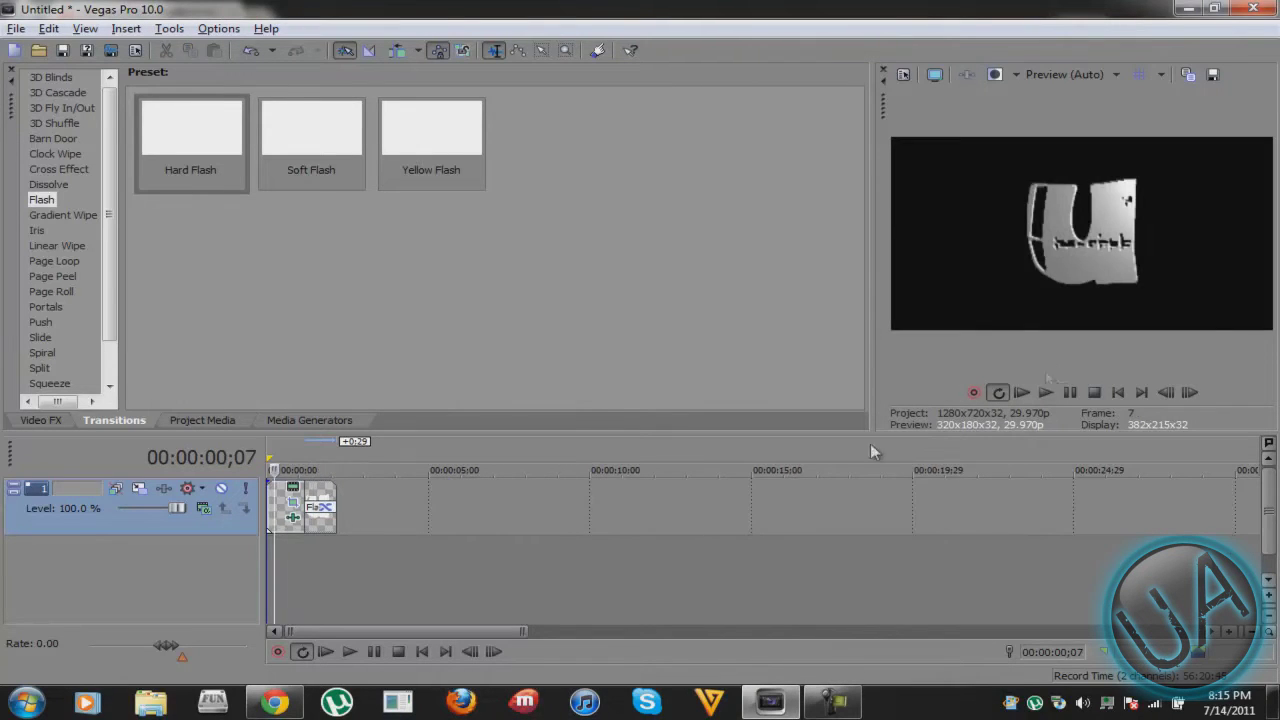
pyautogui.click(268, 566)
pyautogui.click(1041, 393)
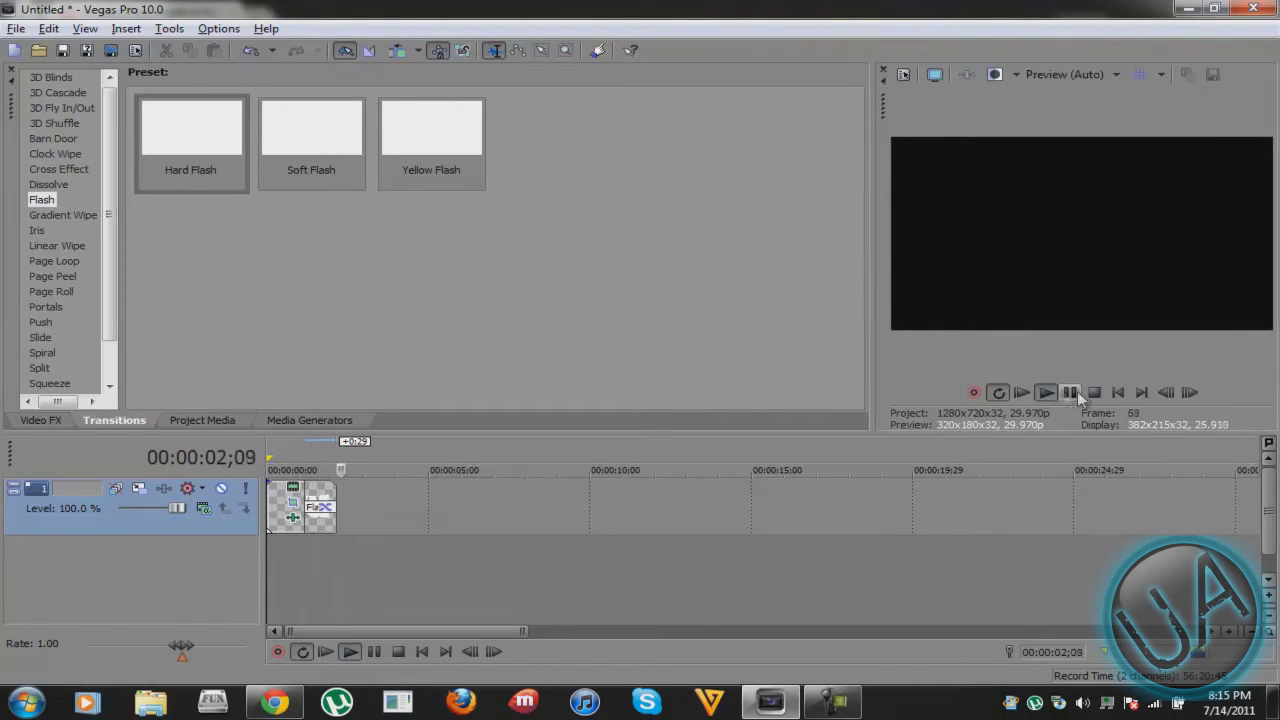
pyautogui.click(1075, 393)
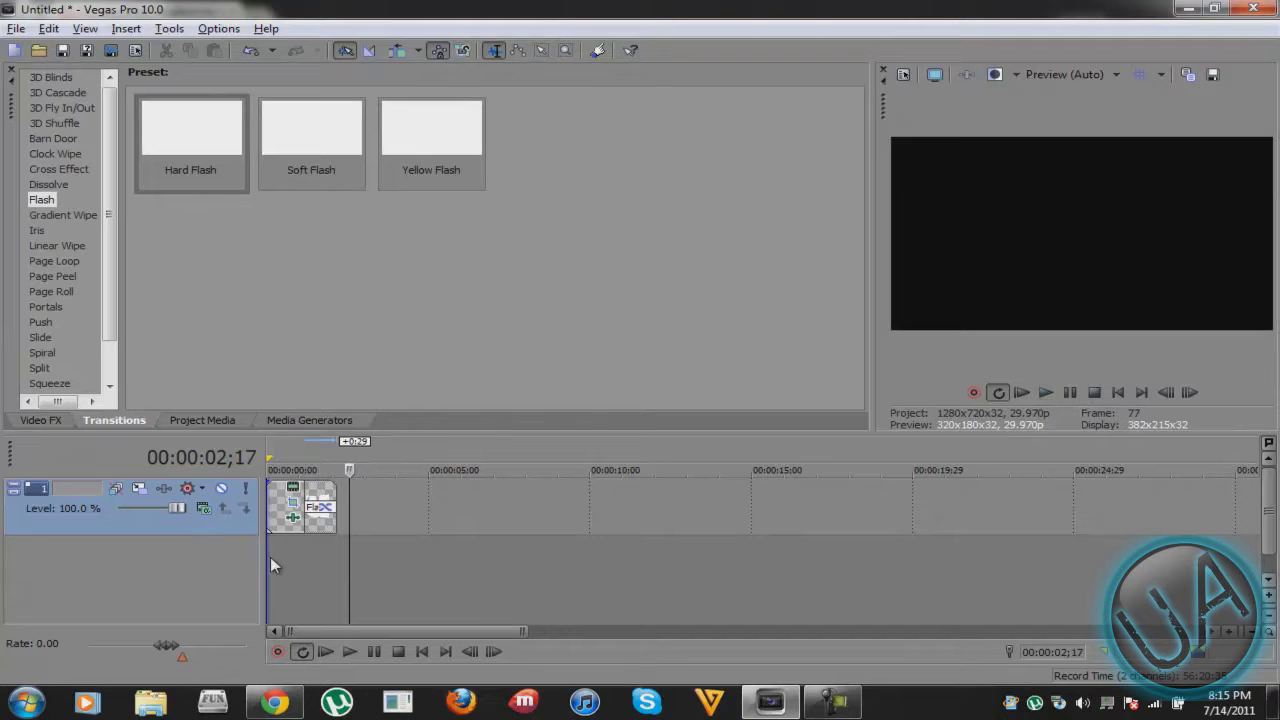
pyautogui.click(270, 557)
pyautogui.click(1044, 393)
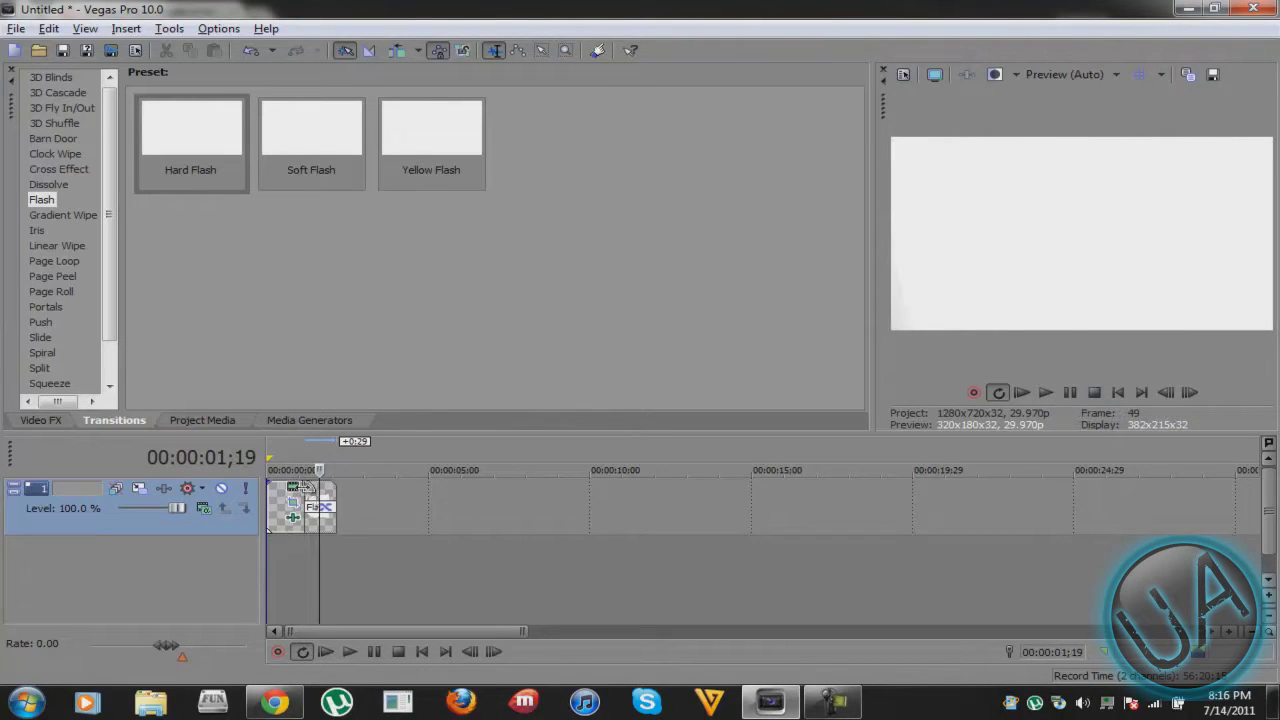
# - Start the Flash transition earlier in the text event, play the intro, and trim the event's end to 00:00:01;21
pyautogui.moveTo(312, 508); pyautogui.dragTo(303, 508)
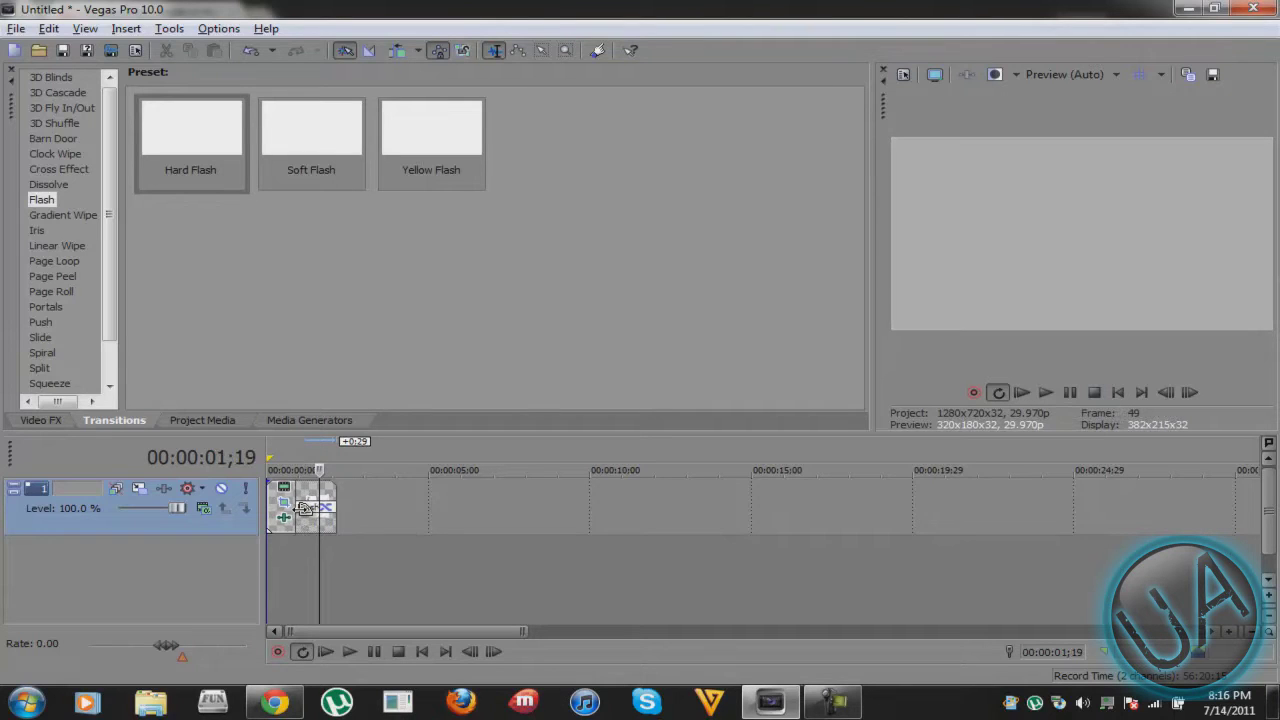
pyautogui.click(274, 566)
pyautogui.click(1047, 392)
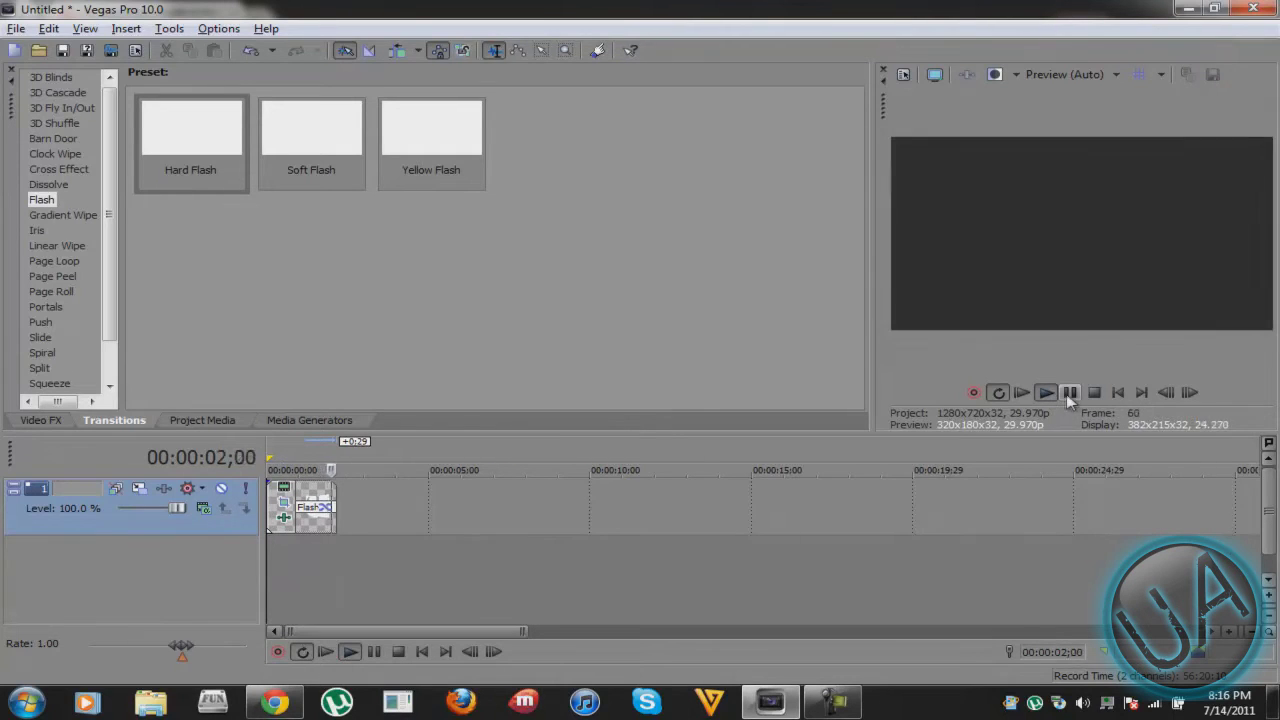
pyautogui.moveTo(331, 507); pyautogui.dragTo(321, 510)
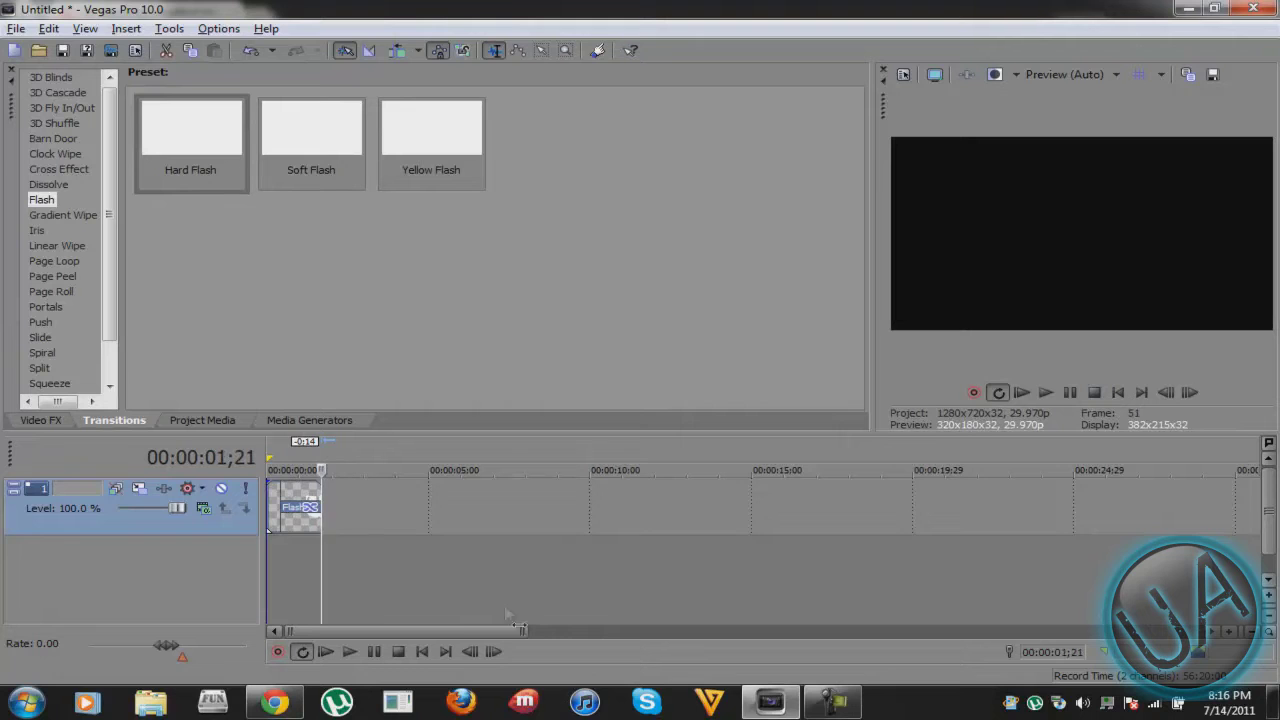
# - Move the text event's final Pan/Crop zoom keyframe earlier to about 00:00:00;27, preview the zoom, and close the crop window
pyautogui.moveTo(522, 630); pyautogui.dragTo(358, 630)
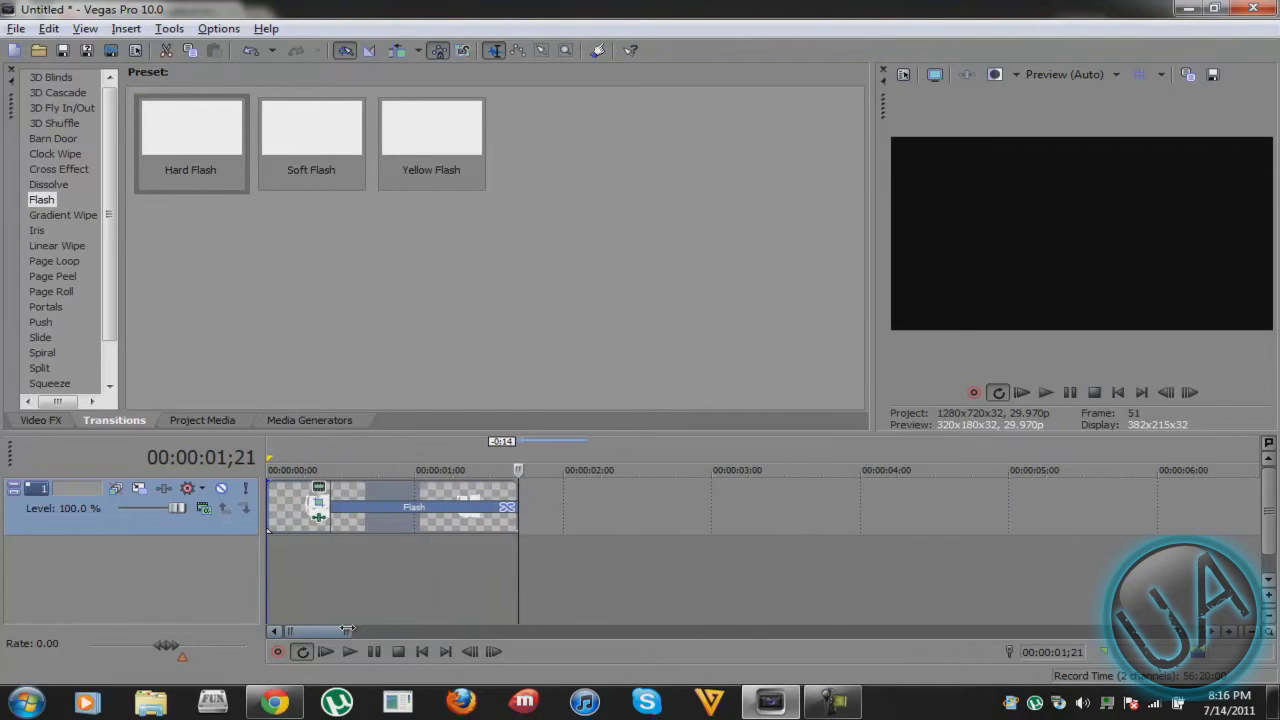
pyautogui.click(318, 502)
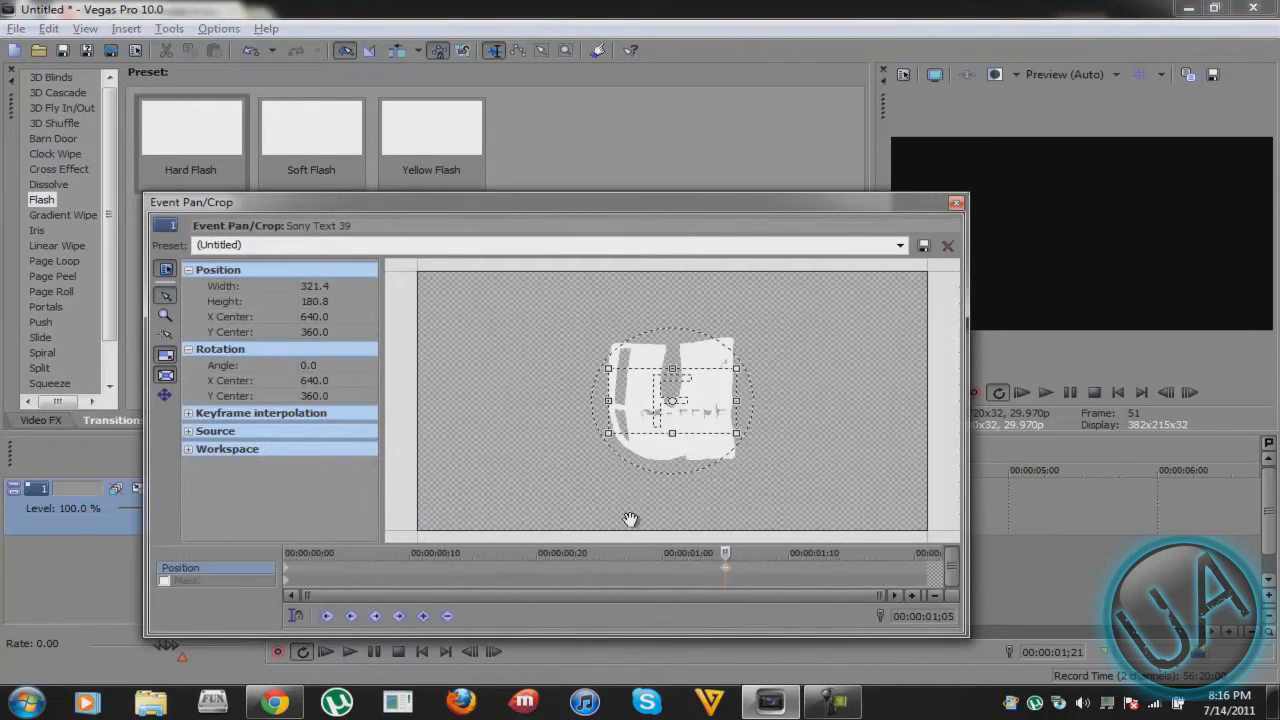
pyautogui.click(725, 572)
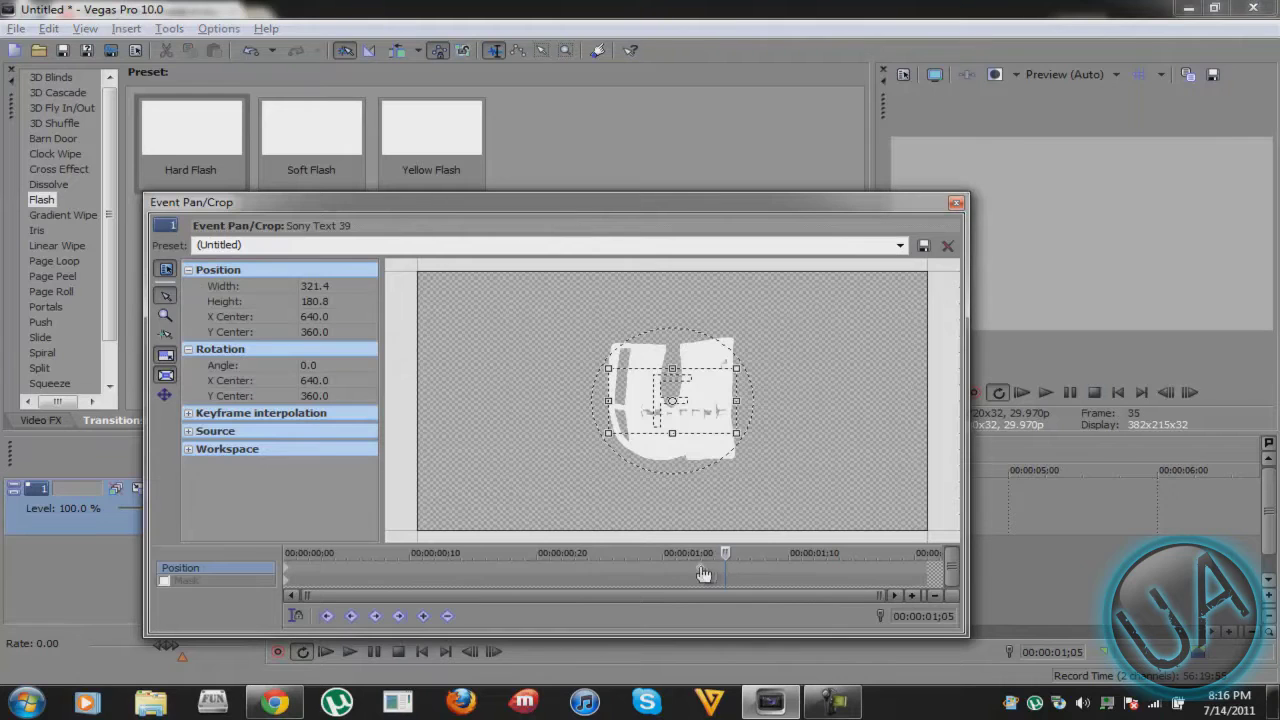
pyautogui.click(608, 565)
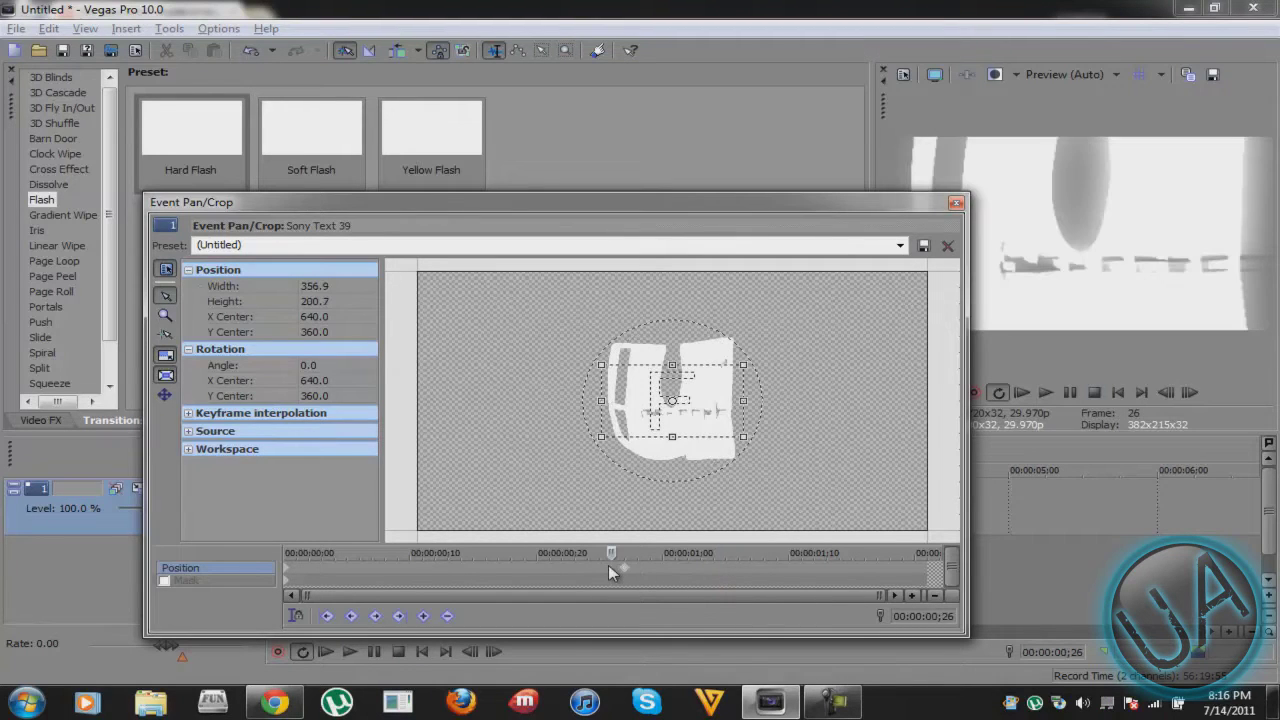
pyautogui.click(472, 567)
pyautogui.moveTo(433, 554); pyautogui.dragTo(690, 551)
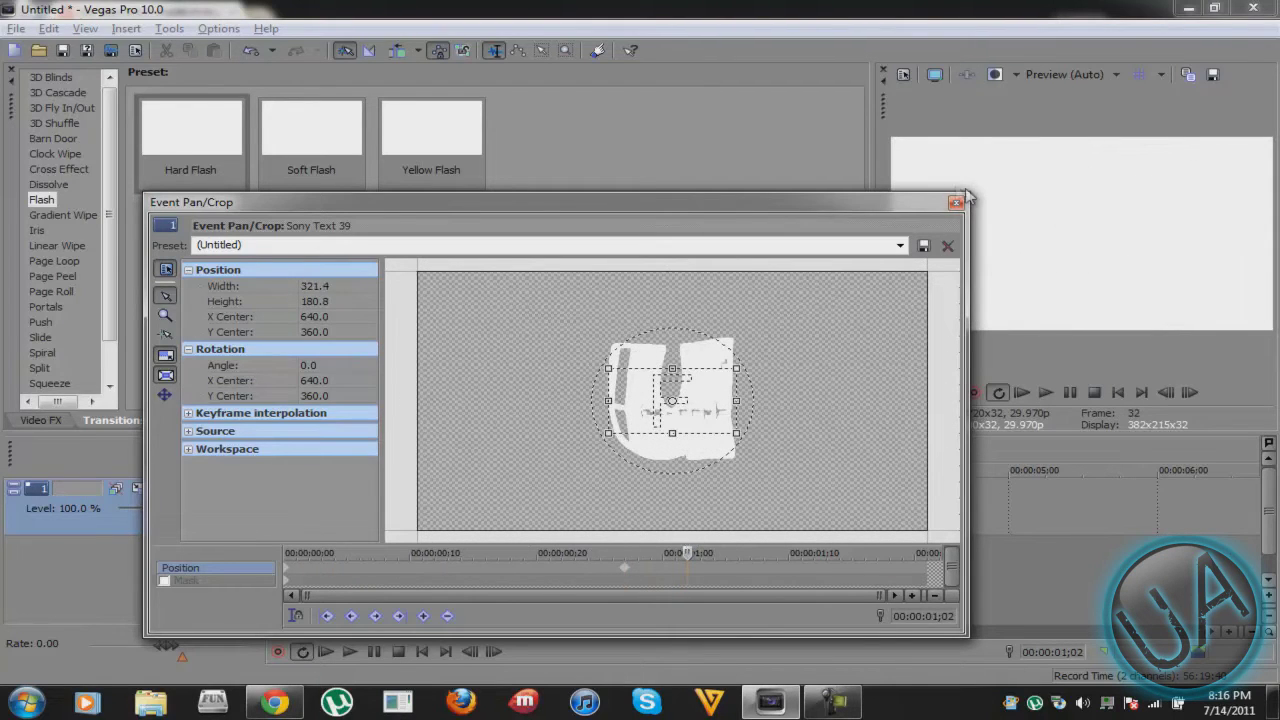
pyautogui.click(956, 204)
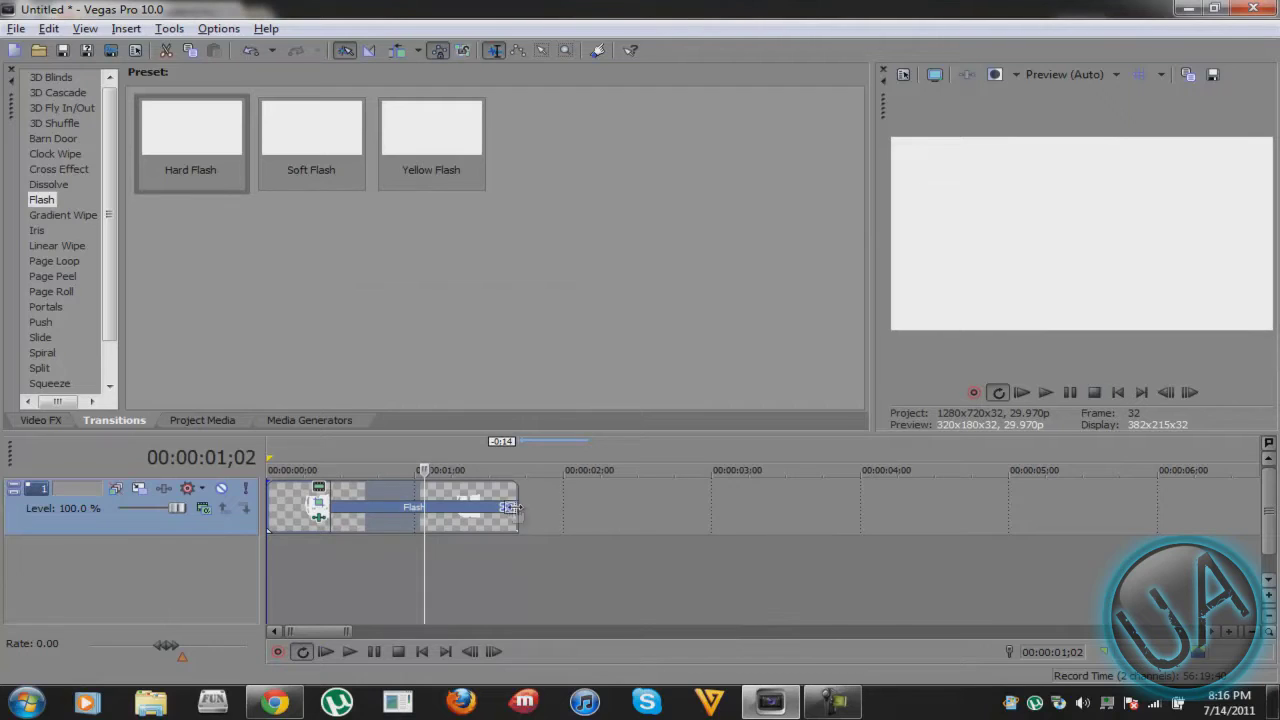
# - Try trimming the text event's end to 00:00:01;02 and play the intro from the start
pyautogui.moveTo(517, 508); pyautogui.dragTo(424, 510)
pyautogui.click(268, 566)
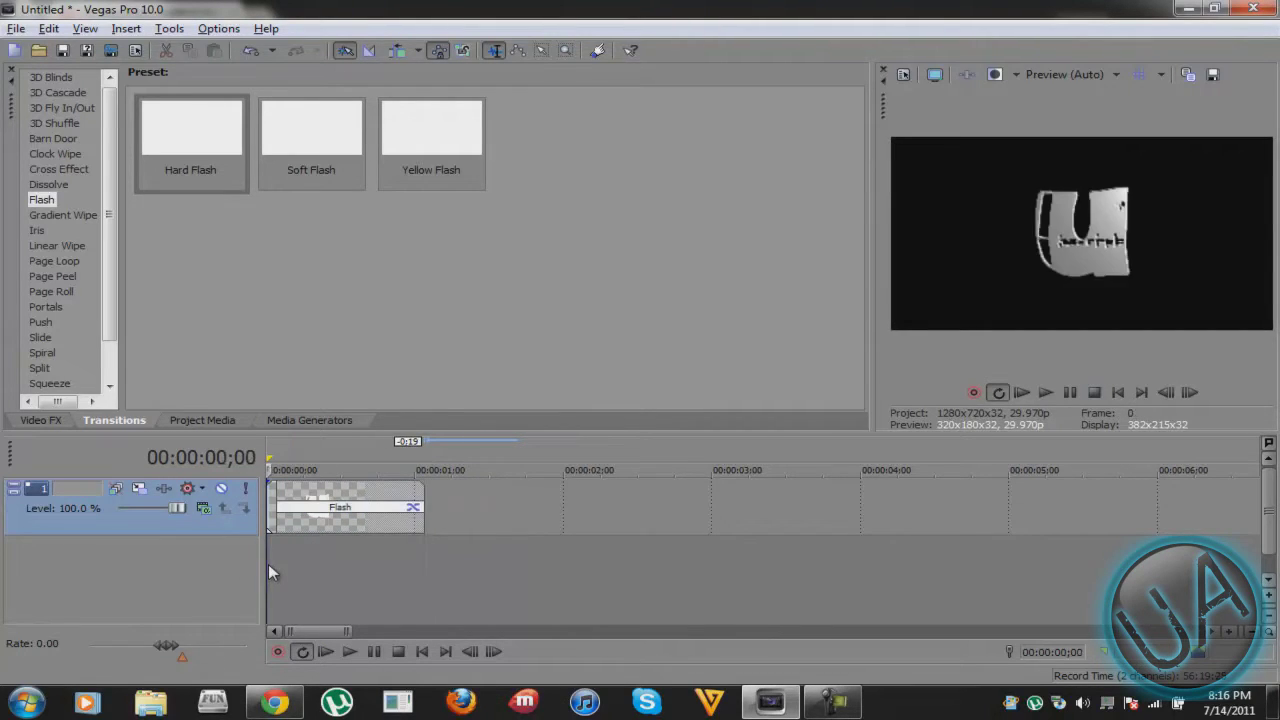
pyautogui.click(1045, 392)
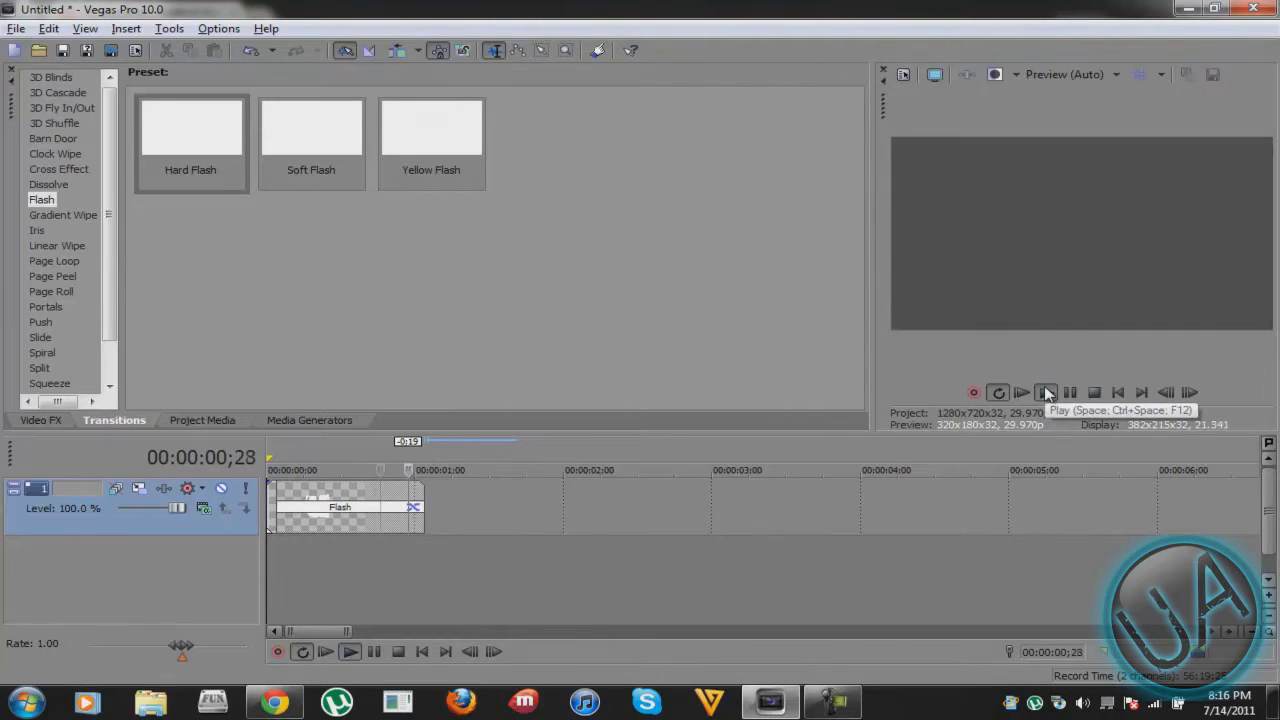
pyautogui.click(1069, 392)
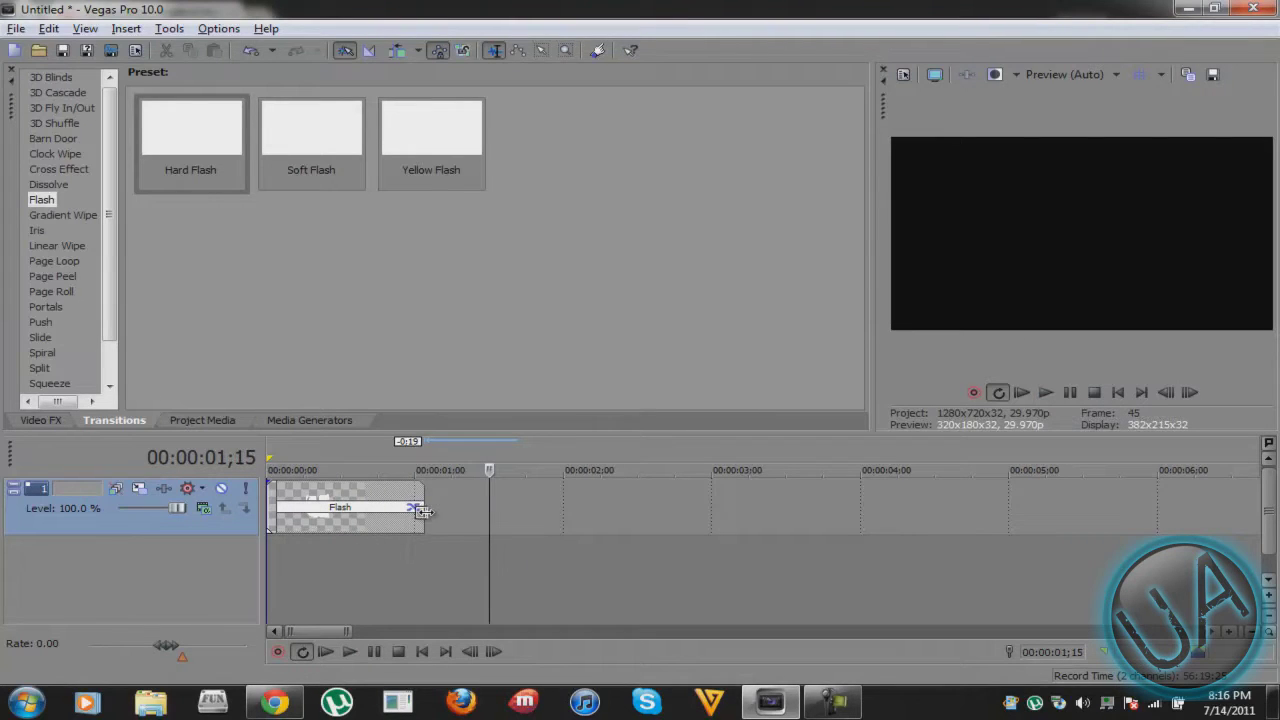
# - Extend the text event's end to 00:00:01;25 with a shorter Flash transition and play the intro to check the timing
pyautogui.moveTo(424, 510); pyautogui.dragTo(537, 508)
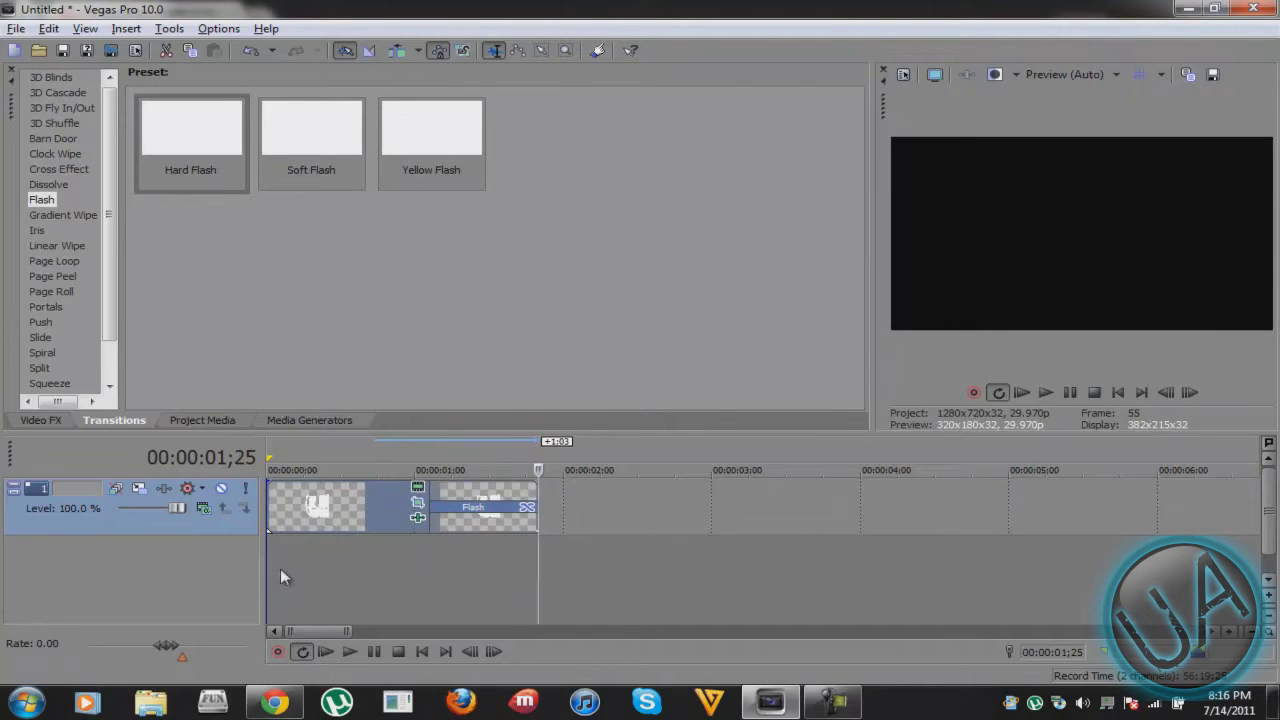
pyautogui.click(280, 568)
pyautogui.click(1044, 394)
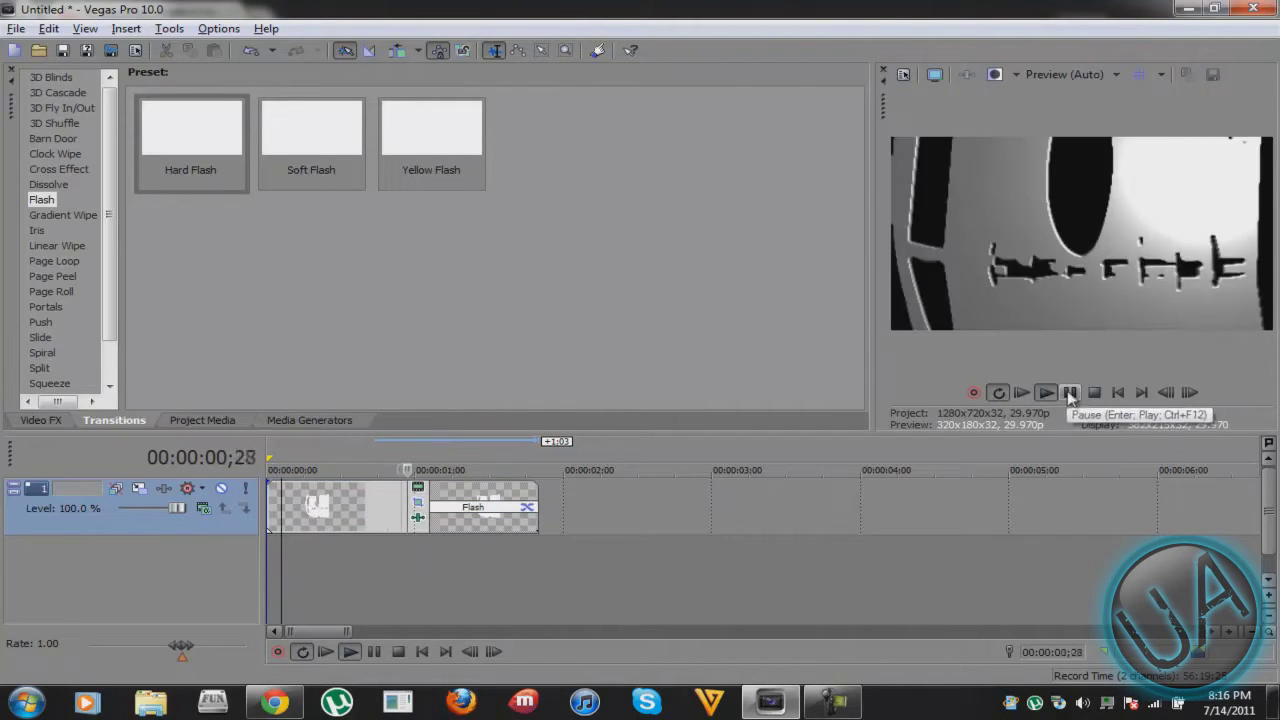
pyautogui.click(1069, 394)
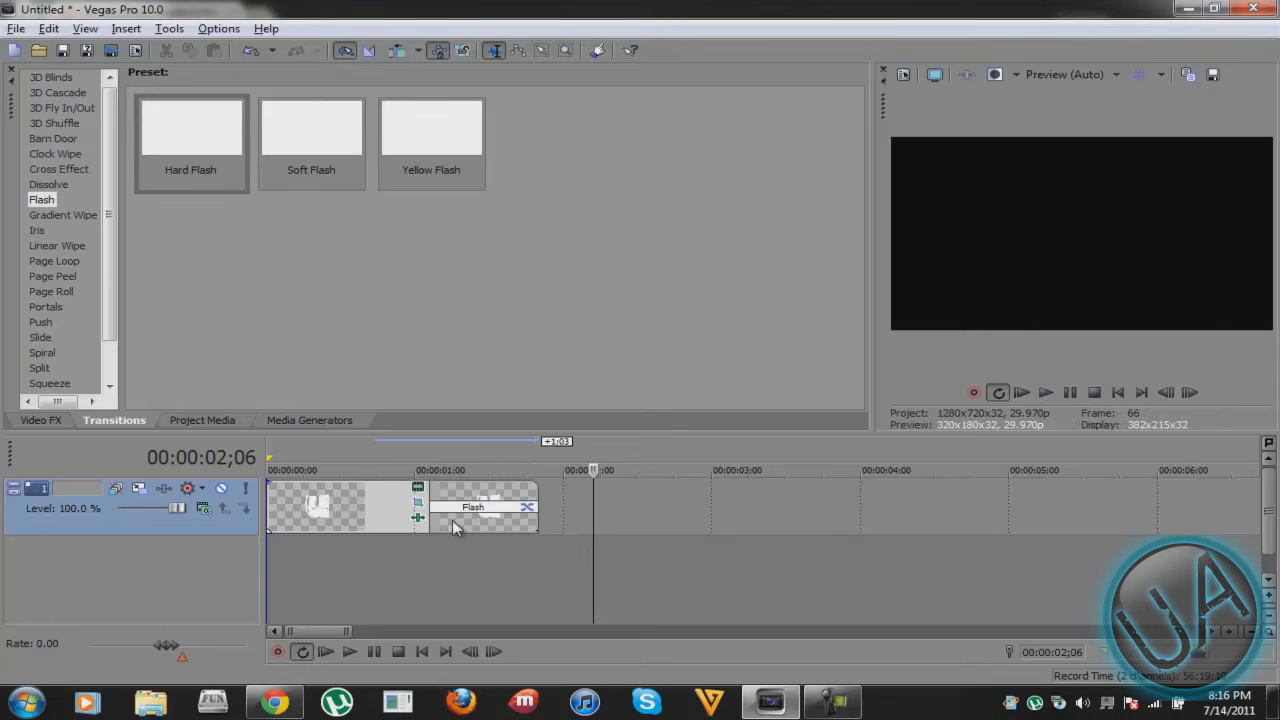
# - Shorten the text event to end at about 00:00:01;16 and play the intro from near its start
pyautogui.moveTo(421, 507); pyautogui.dragTo(377, 507)
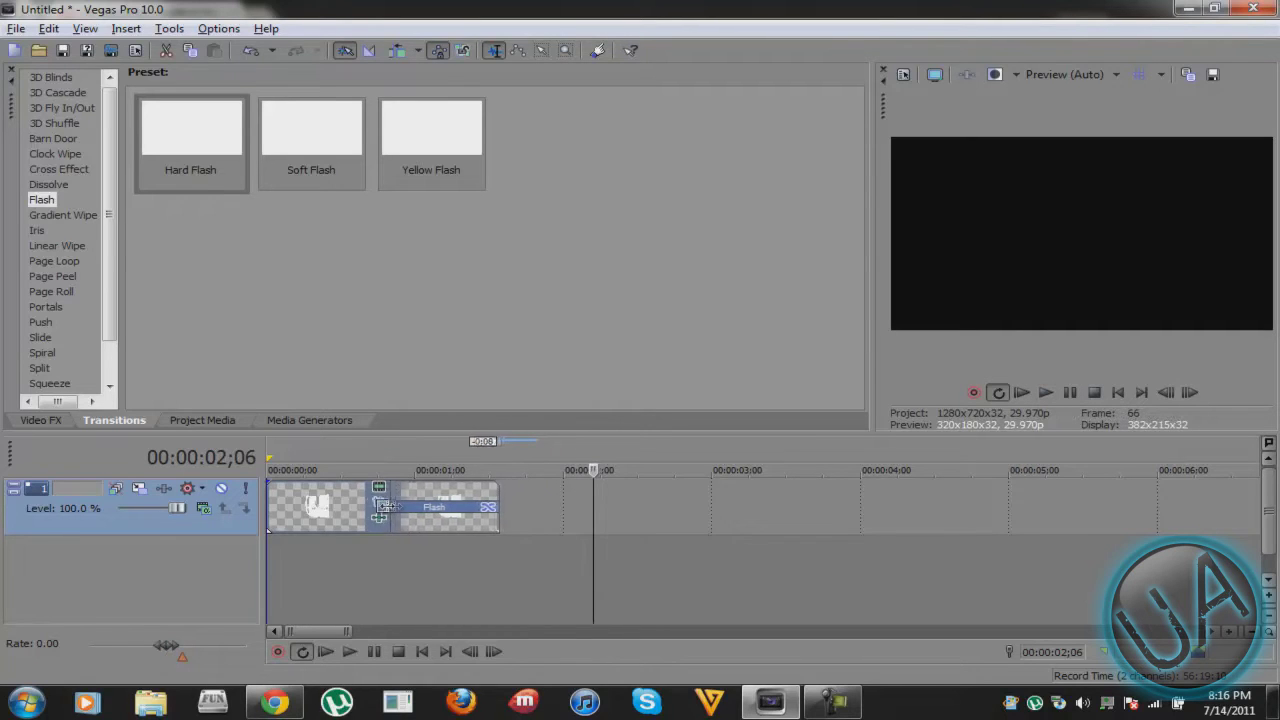
pyautogui.click(282, 544)
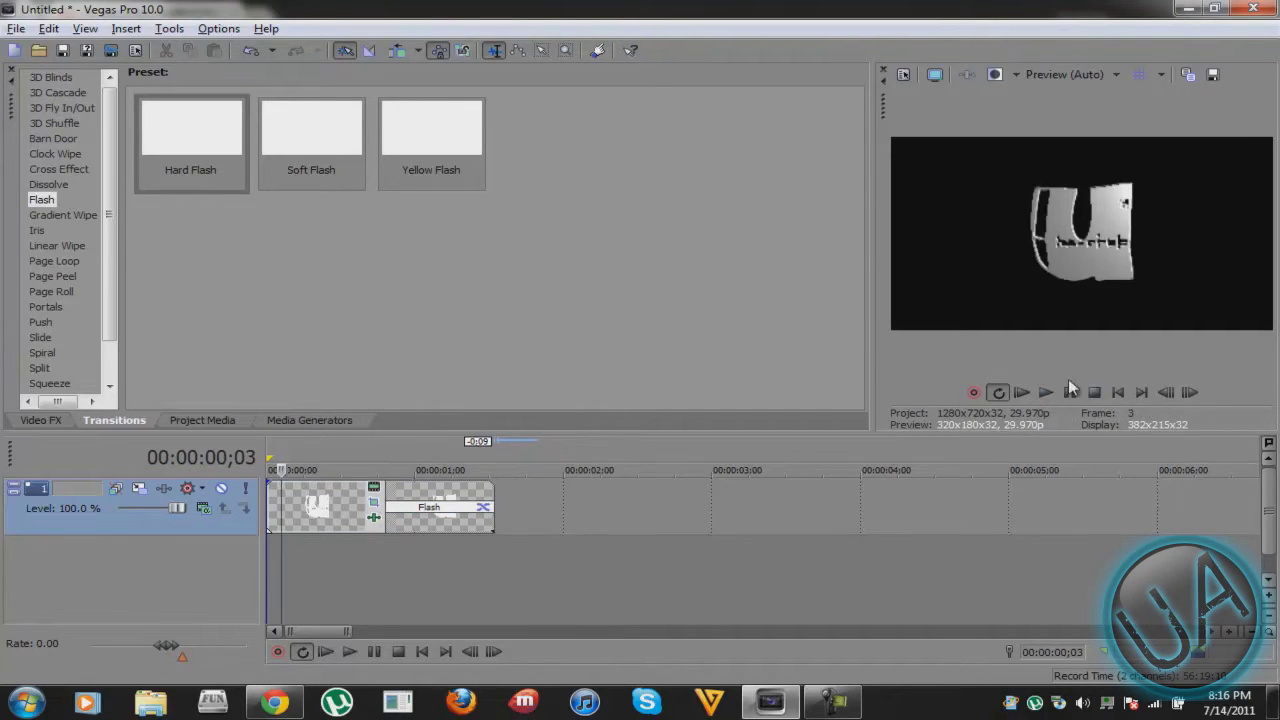
pyautogui.click(1045, 392)
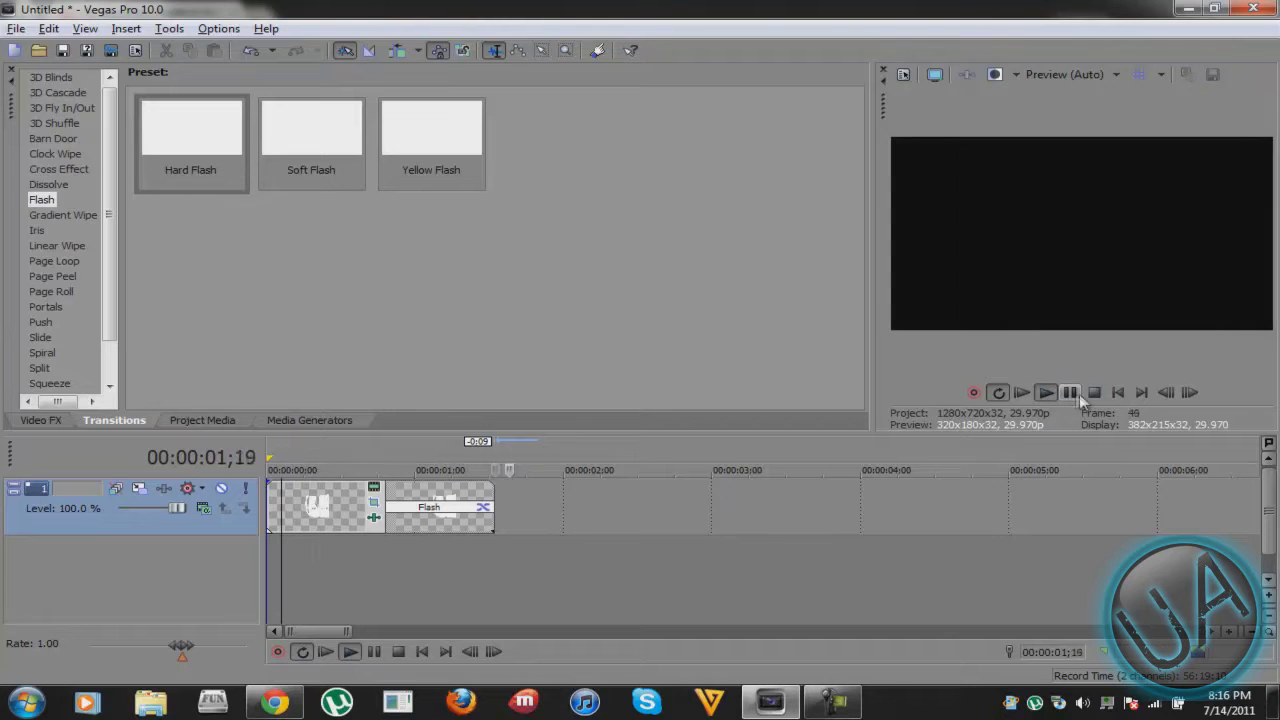
pyautogui.click(1070, 392)
# - Copy the text event and paste it at 00:00:02;03 and 00:00:03;29, each as a new copy of the source media
pyautogui.click(321, 518)
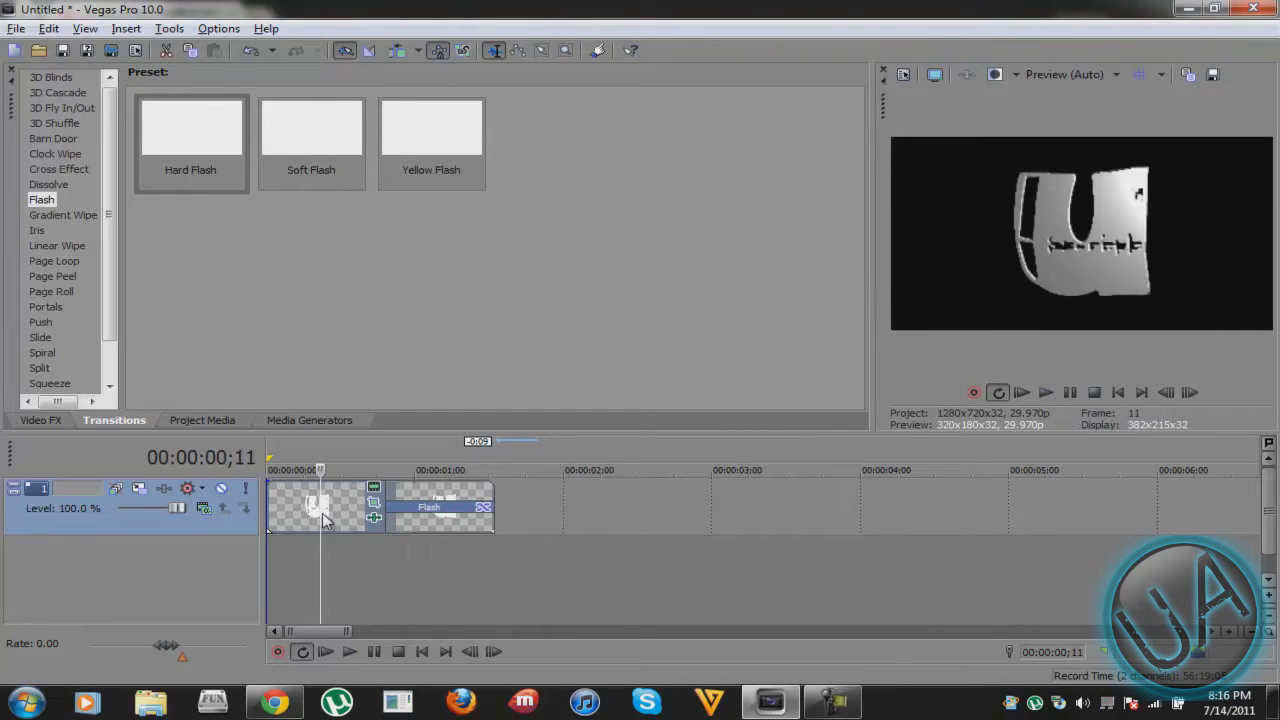
pyautogui.click(580, 494)
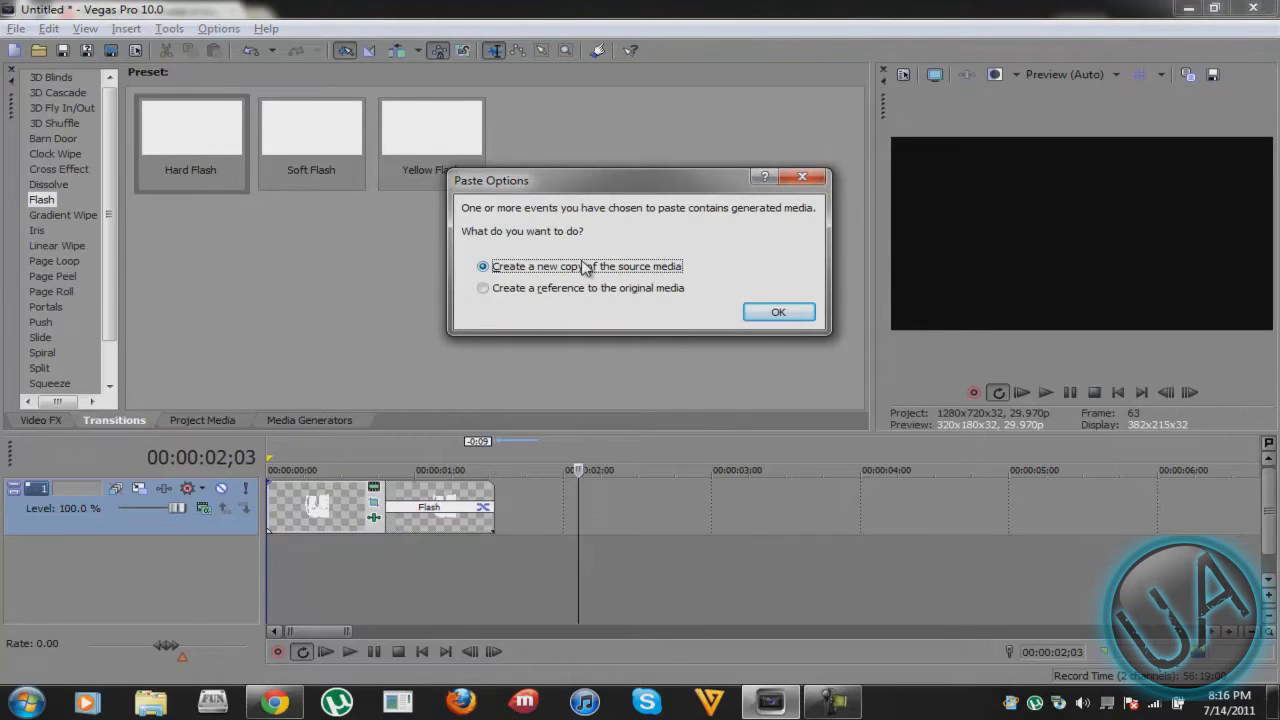
pyautogui.click(773, 312)
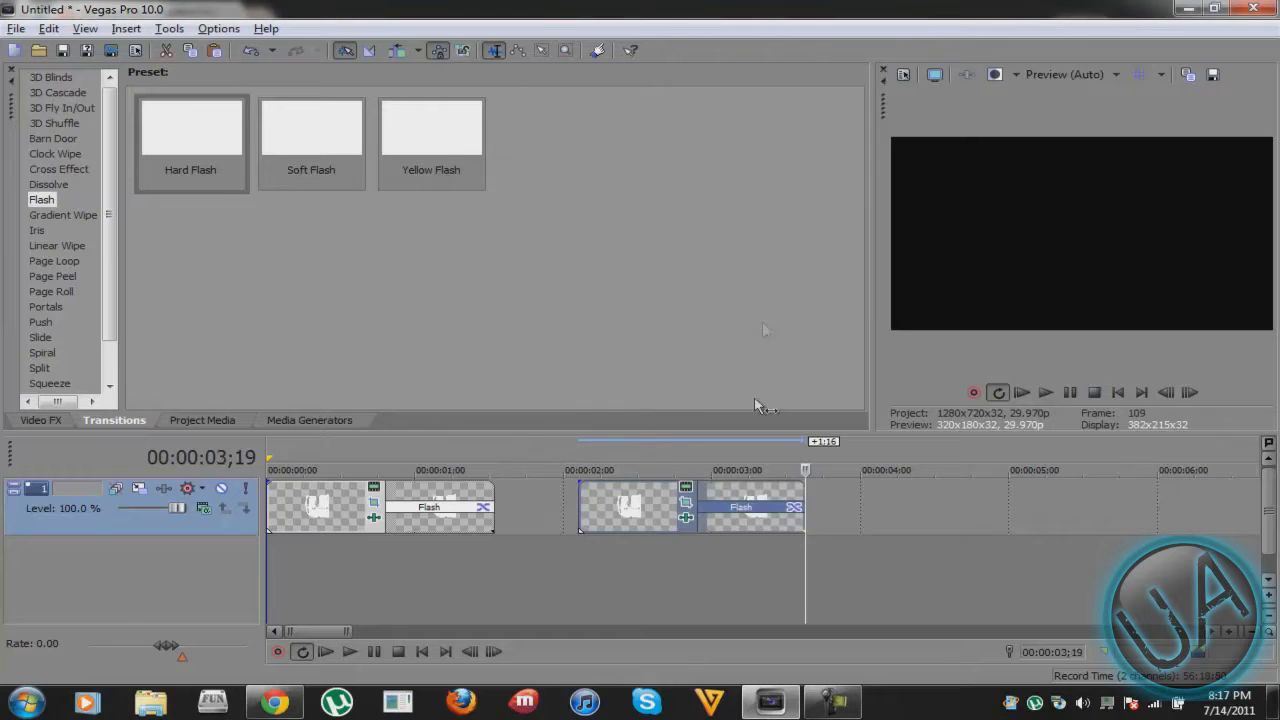
pyautogui.click(854, 505)
pyautogui.hotkey('ctrl', 'v')
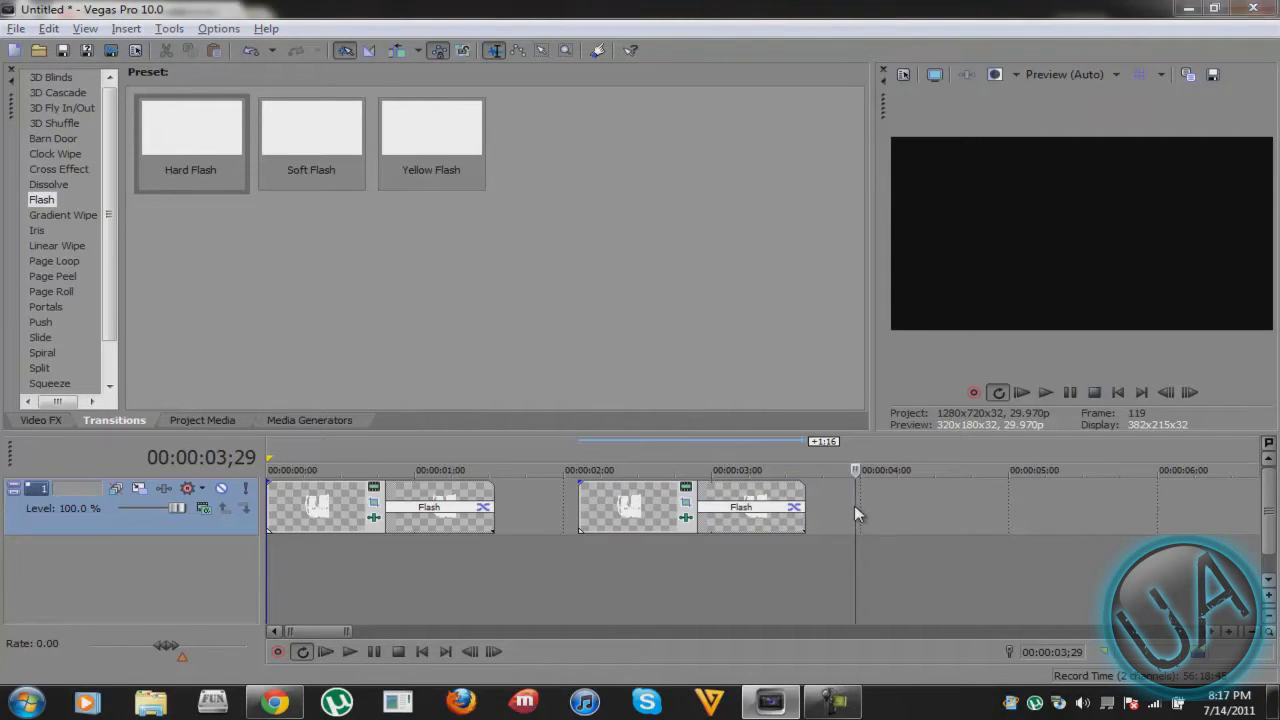
pyautogui.click(778, 312)
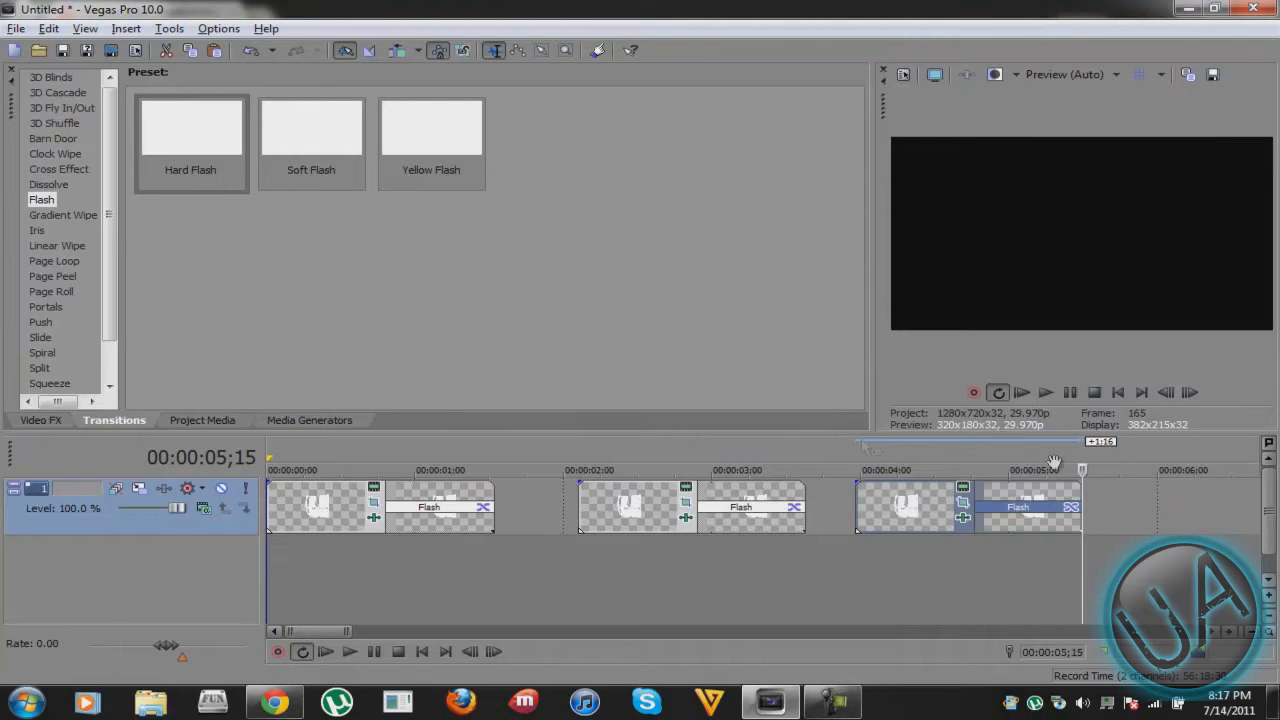
# - Paste two more text events at 00:00:06;02 and 00:00:08;21, each as a new copy of the source media
pyautogui.moveTo(350, 630); pyautogui.dragTo(588, 631)
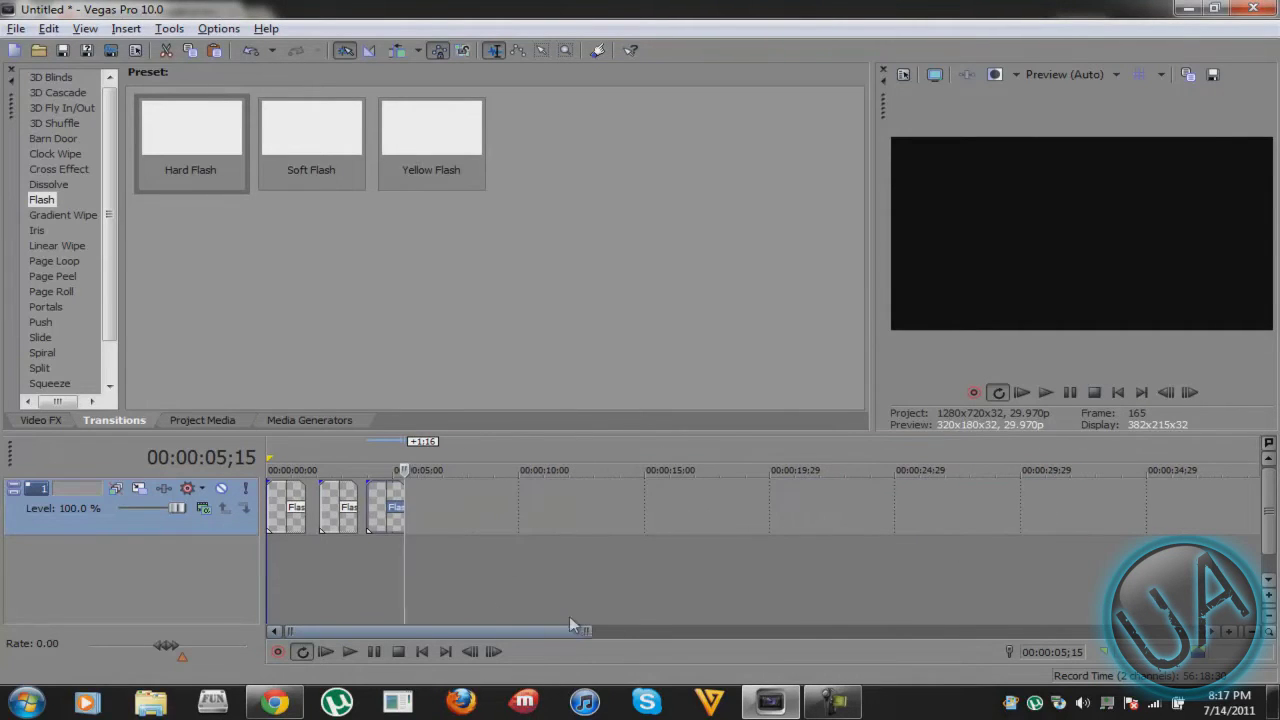
pyautogui.click(419, 494)
pyautogui.hotkey('ctrl', 'v')
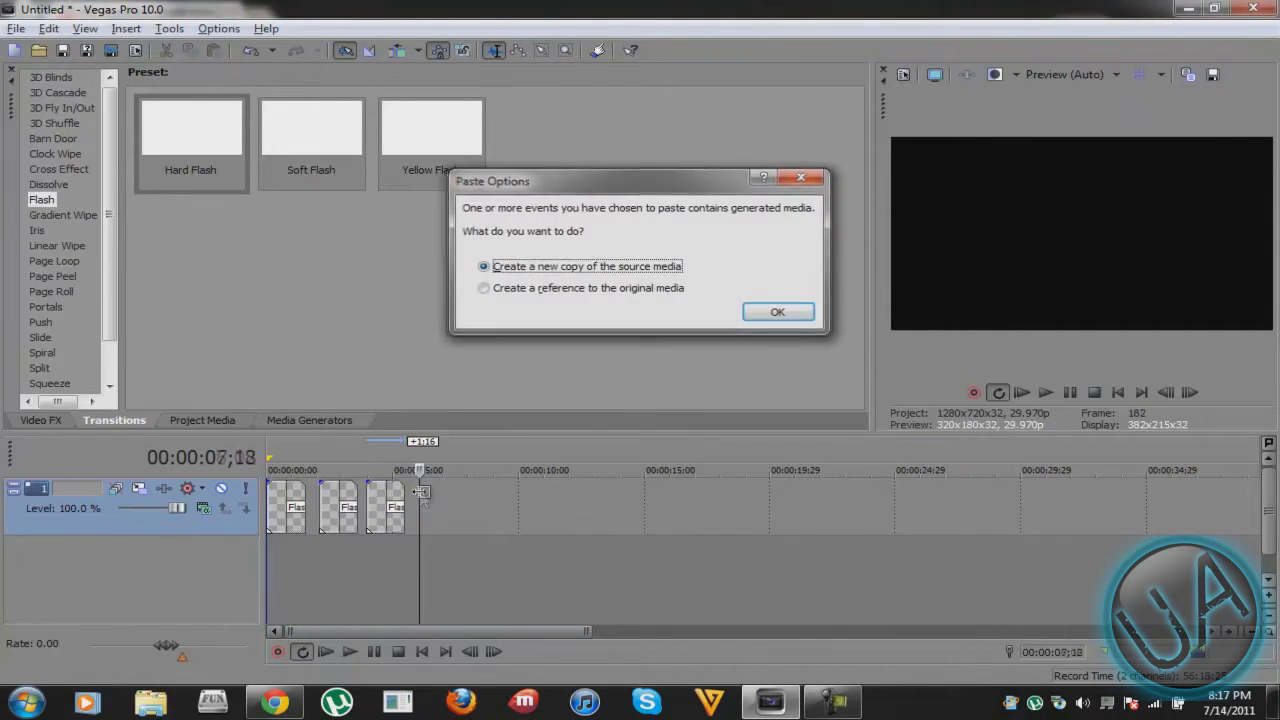
pyautogui.press('Return')
pyautogui.click(531, 502)
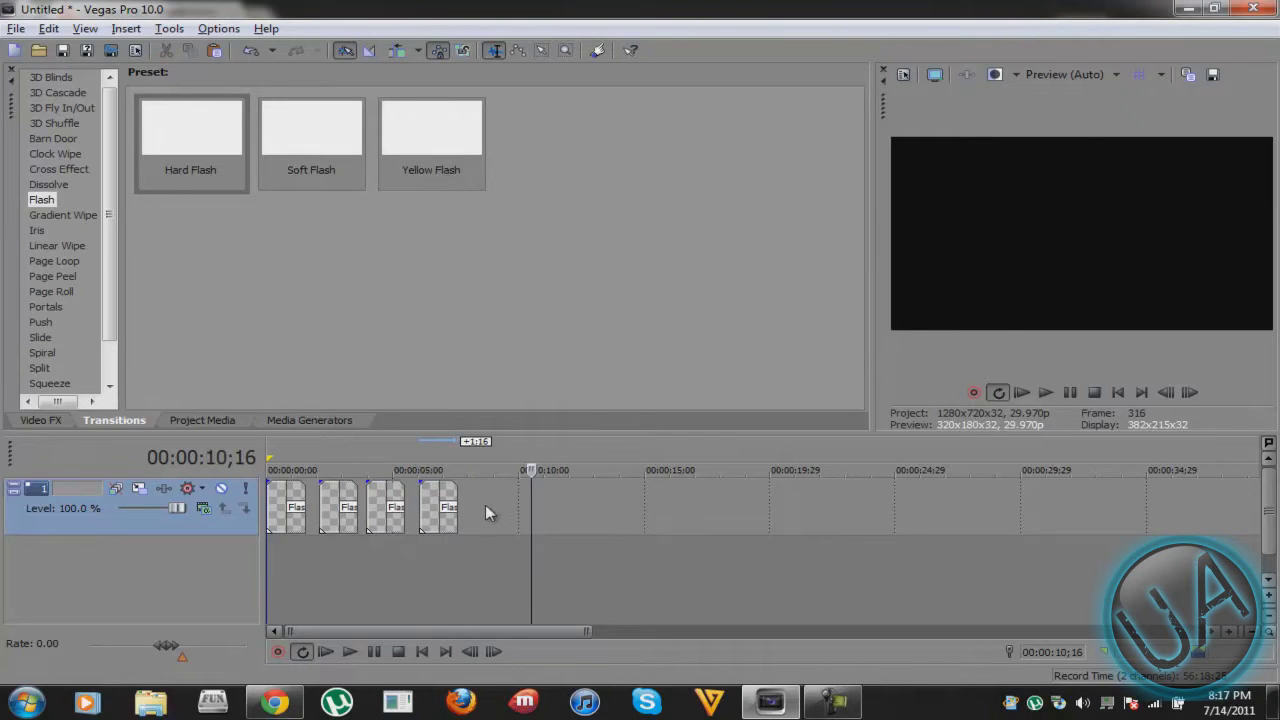
pyautogui.click(485, 504)
pyautogui.hotkey('ctrl', 'v')
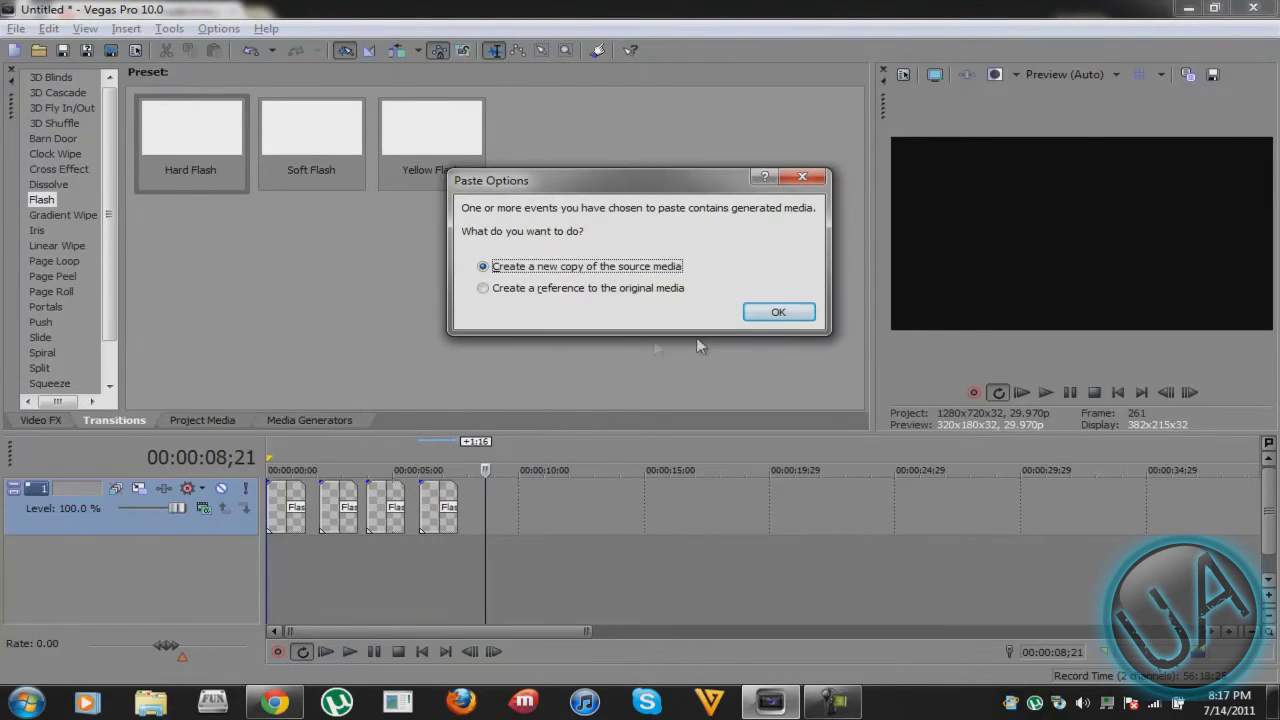
pyautogui.click(772, 313)
# - Replace the letter in the second text event with S, keeping the Touchdown font, and close its media generator
pyautogui.moveTo(585, 631); pyautogui.dragTo(368, 631)
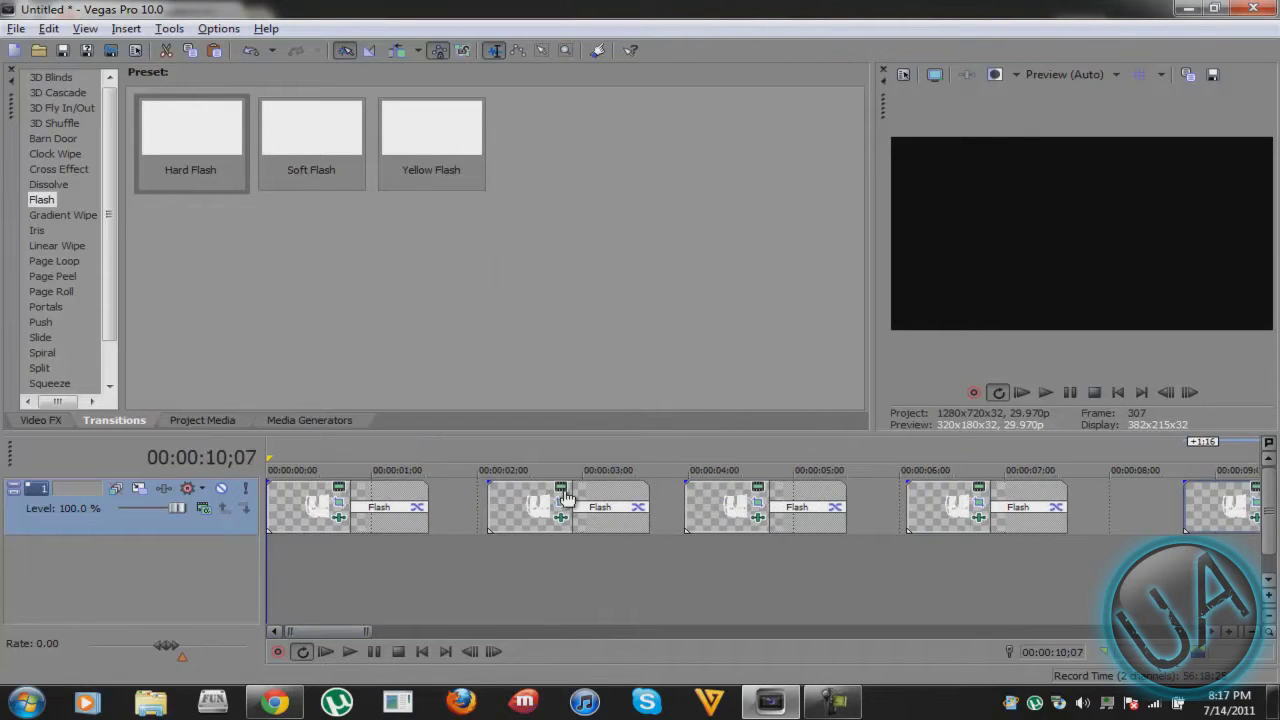
pyautogui.click(561, 488)
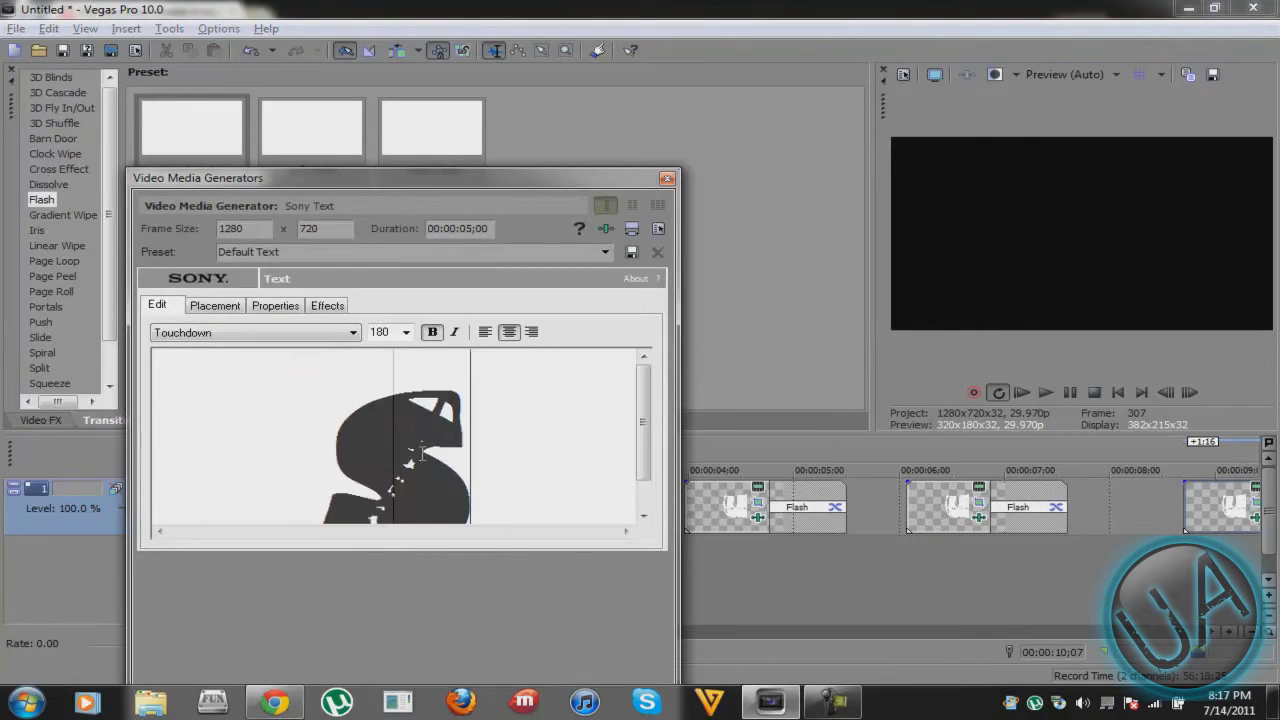
pyautogui.click(667, 178)
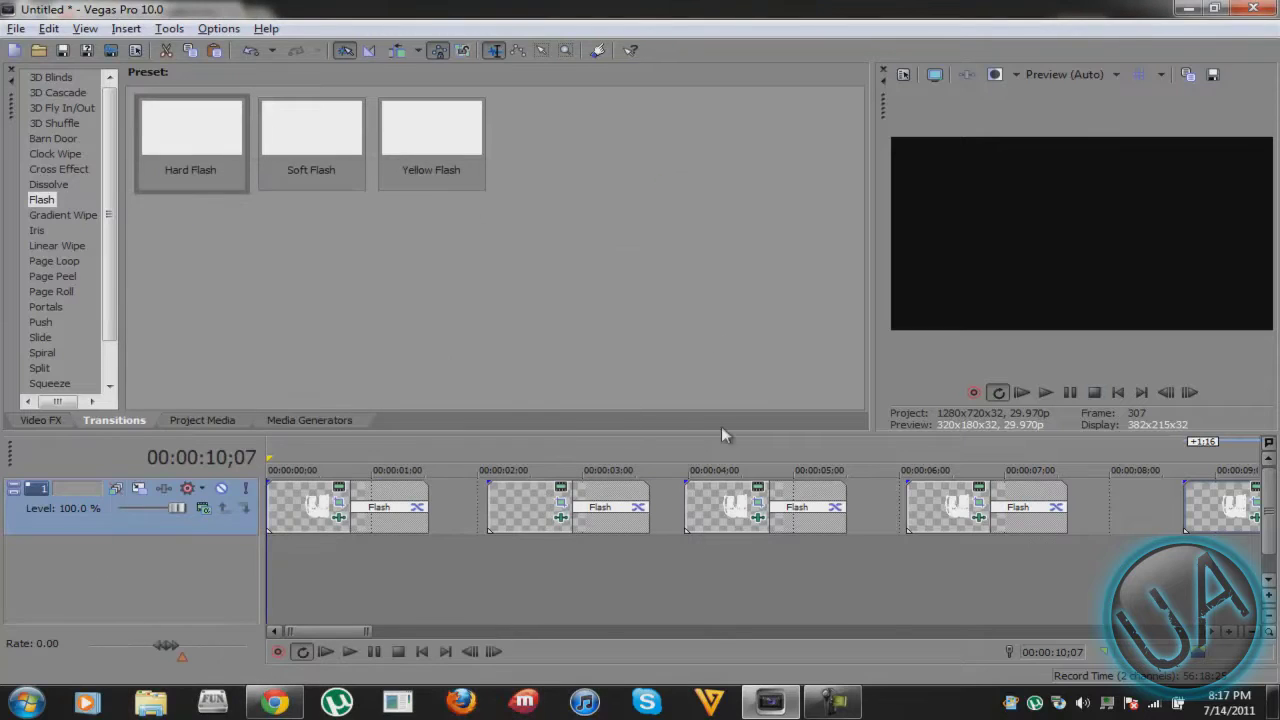
# - Replace the letters in the third, fourth and fifth text events, using A for the third and fifth and keeping the Touchdown font
pyautogui.click(758, 488)
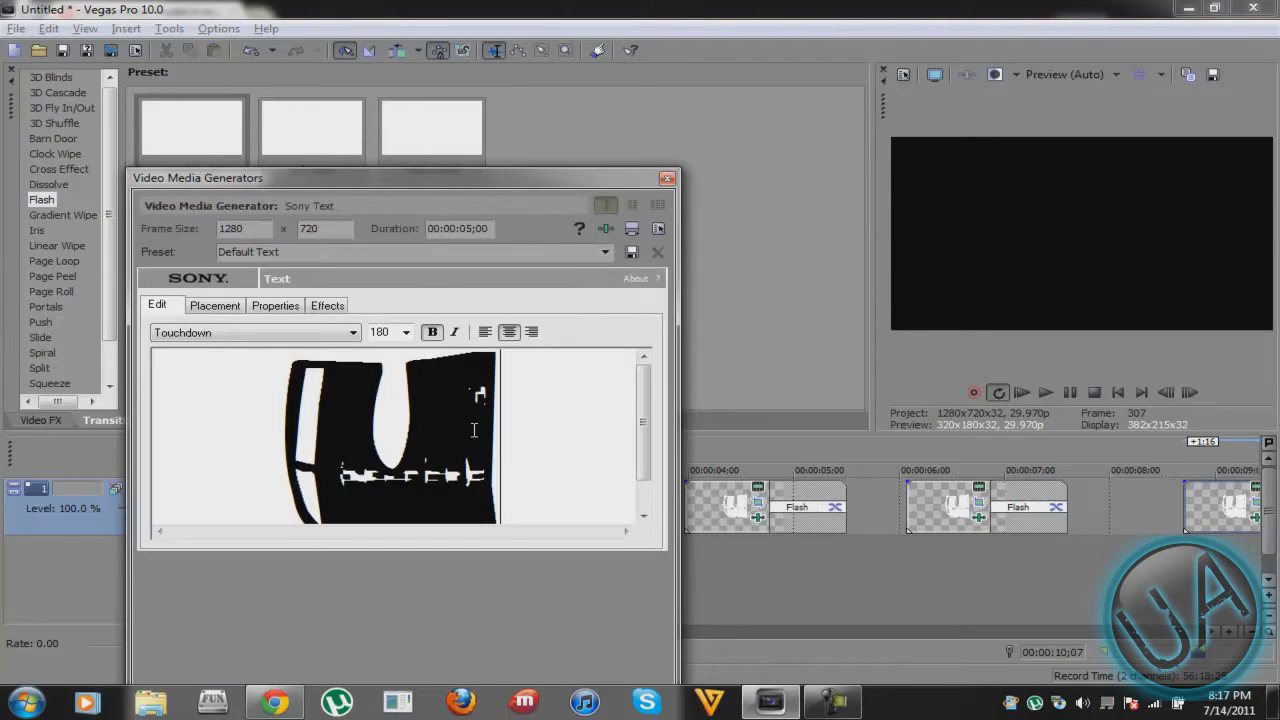
pyautogui.click(667, 178)
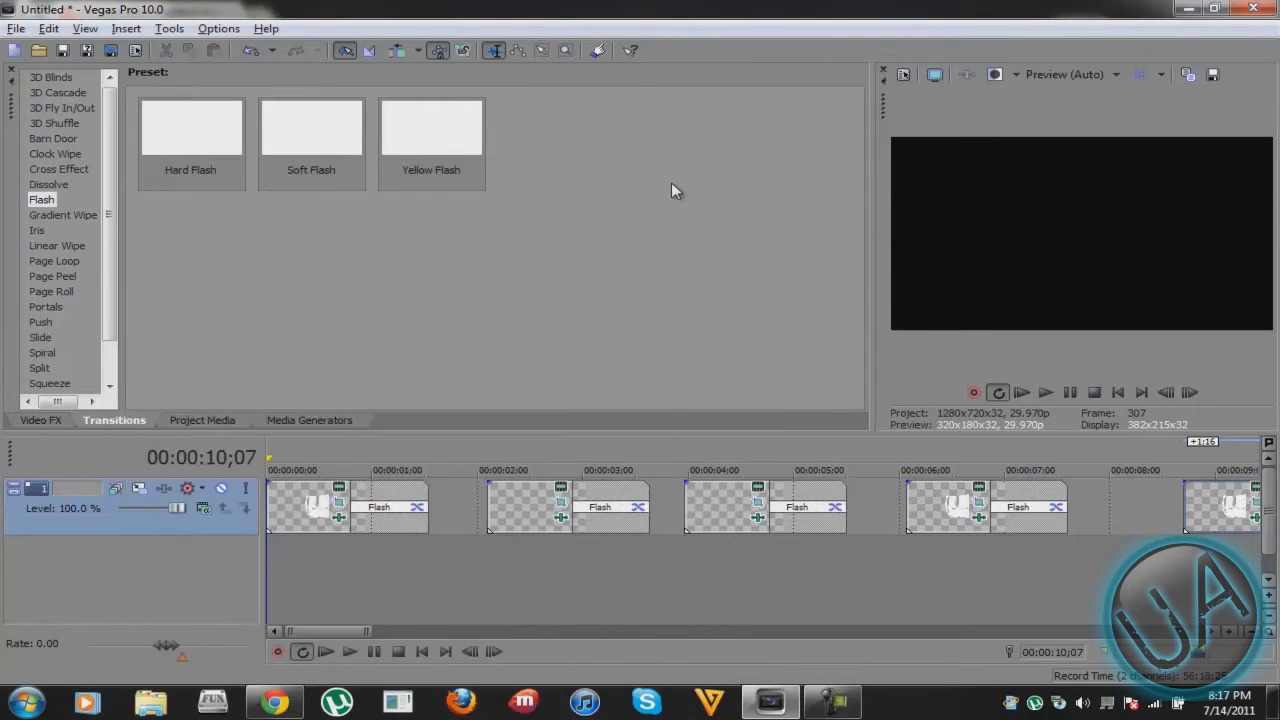
pyautogui.click(979, 488)
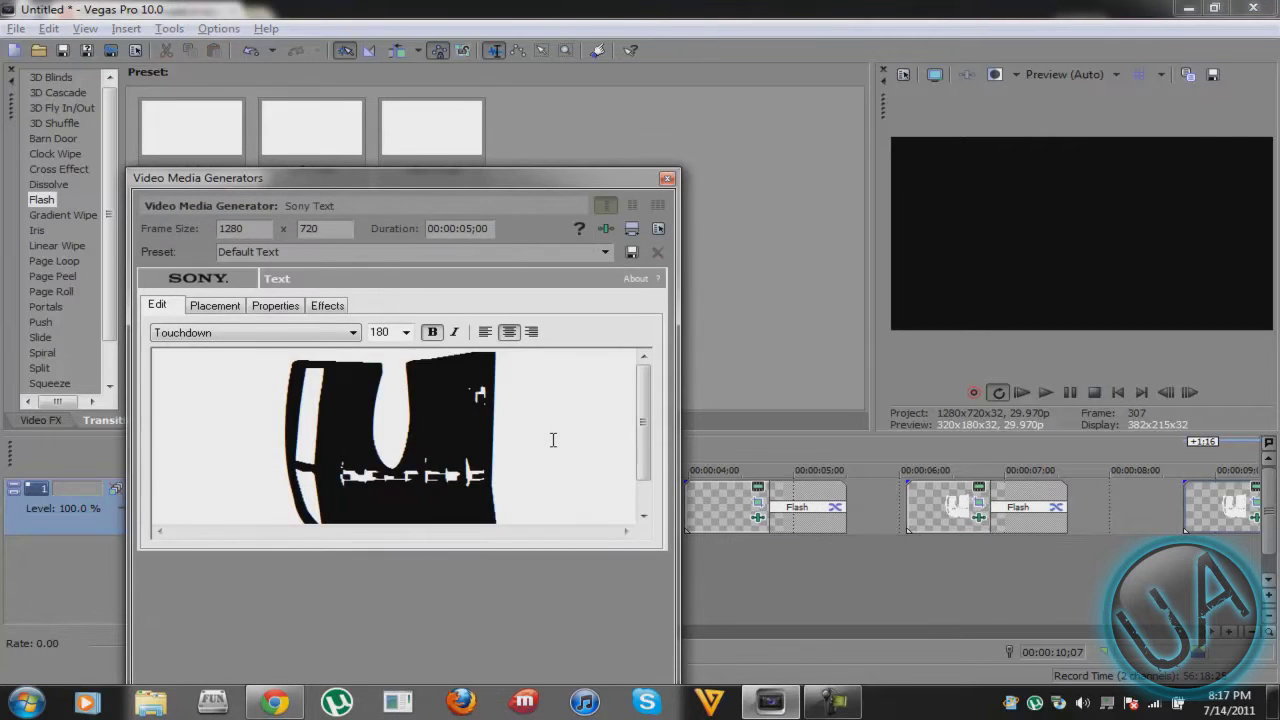
pyautogui.click(667, 178)
pyautogui.click(1257, 490)
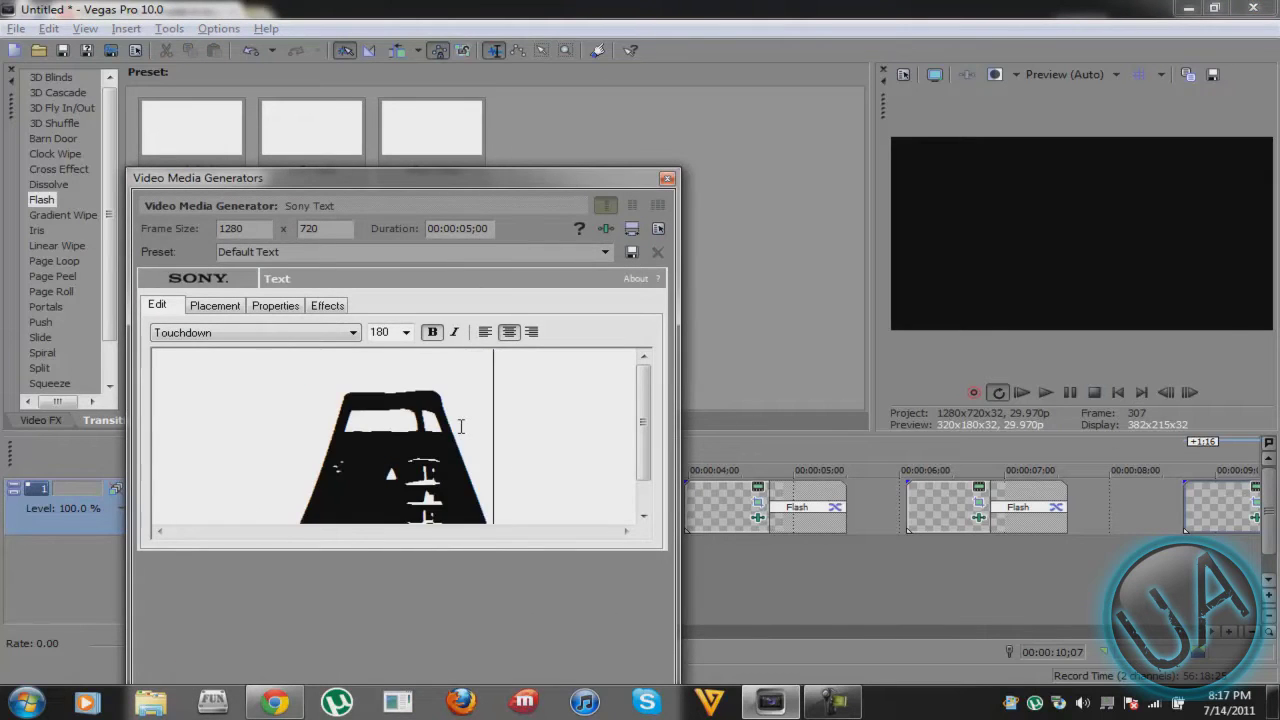
pyautogui.click(667, 178)
# - Move the second to fifth text events earlier so all five letter events sit end to end without gaps
pyautogui.moveTo(510, 497); pyautogui.dragTo(458, 515)
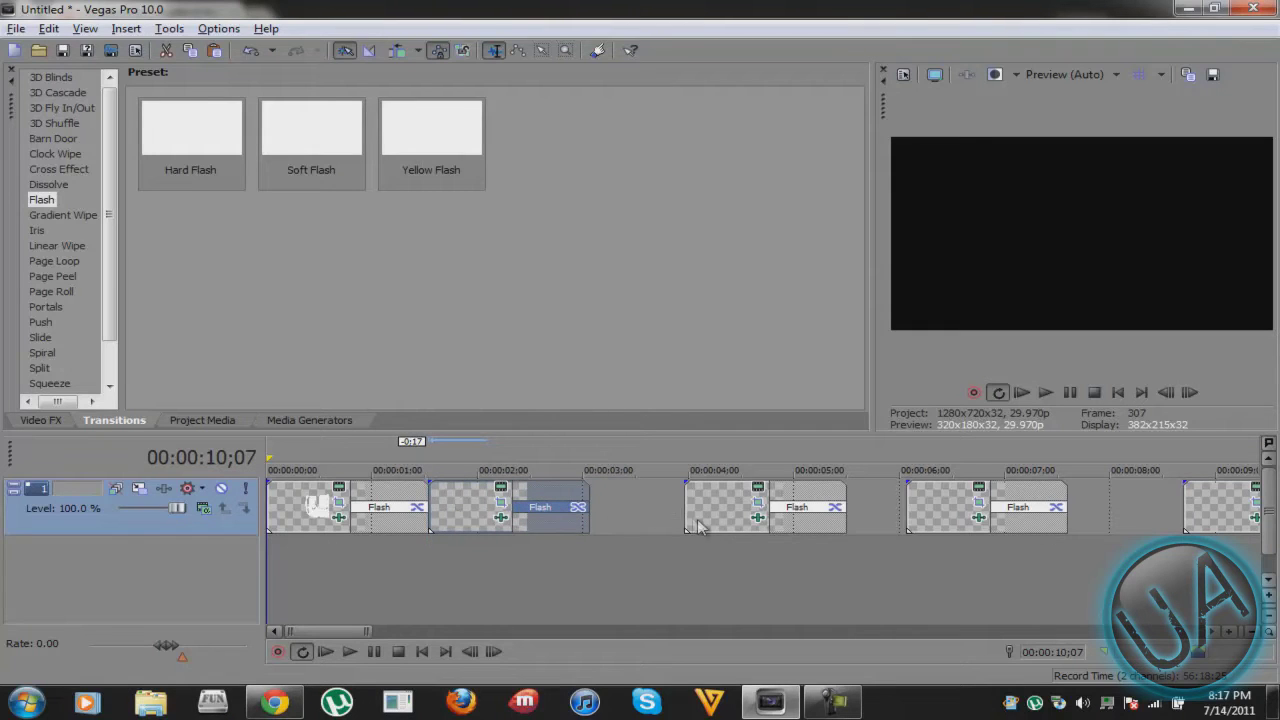
pyautogui.moveTo(700, 527); pyautogui.dragTo(604, 511)
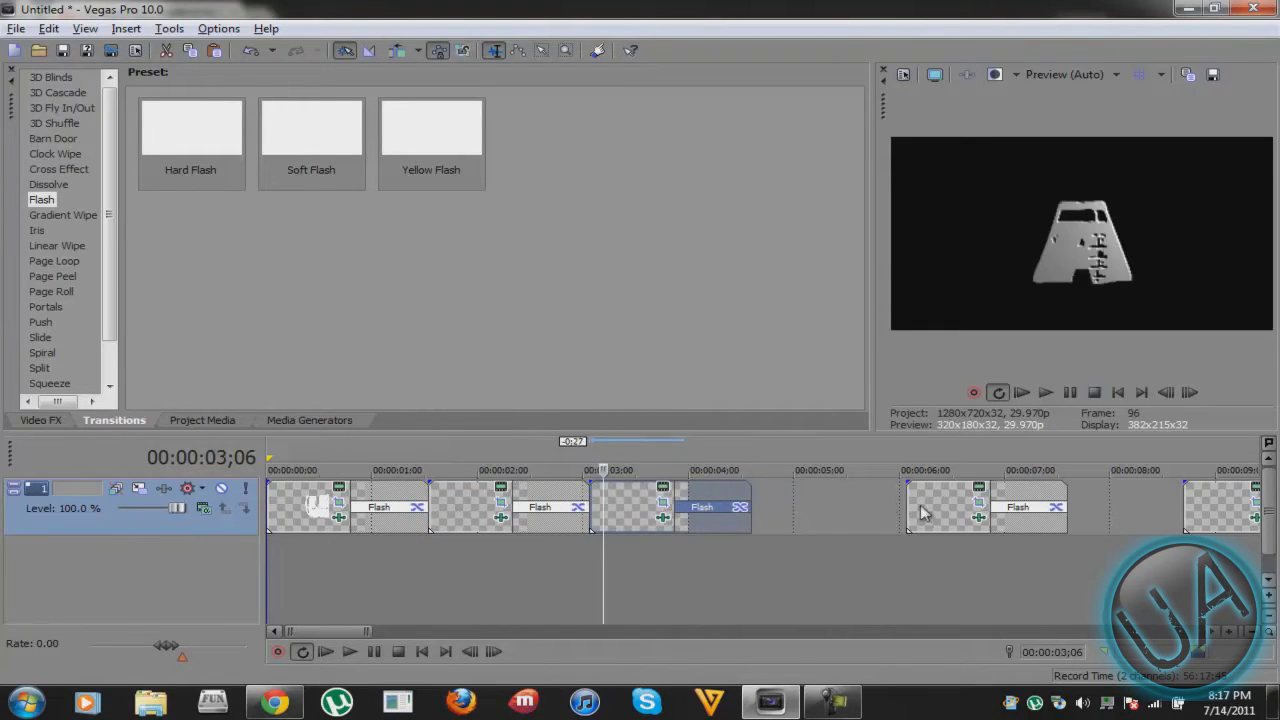
pyautogui.moveTo(922, 512); pyautogui.dragTo(772, 511)
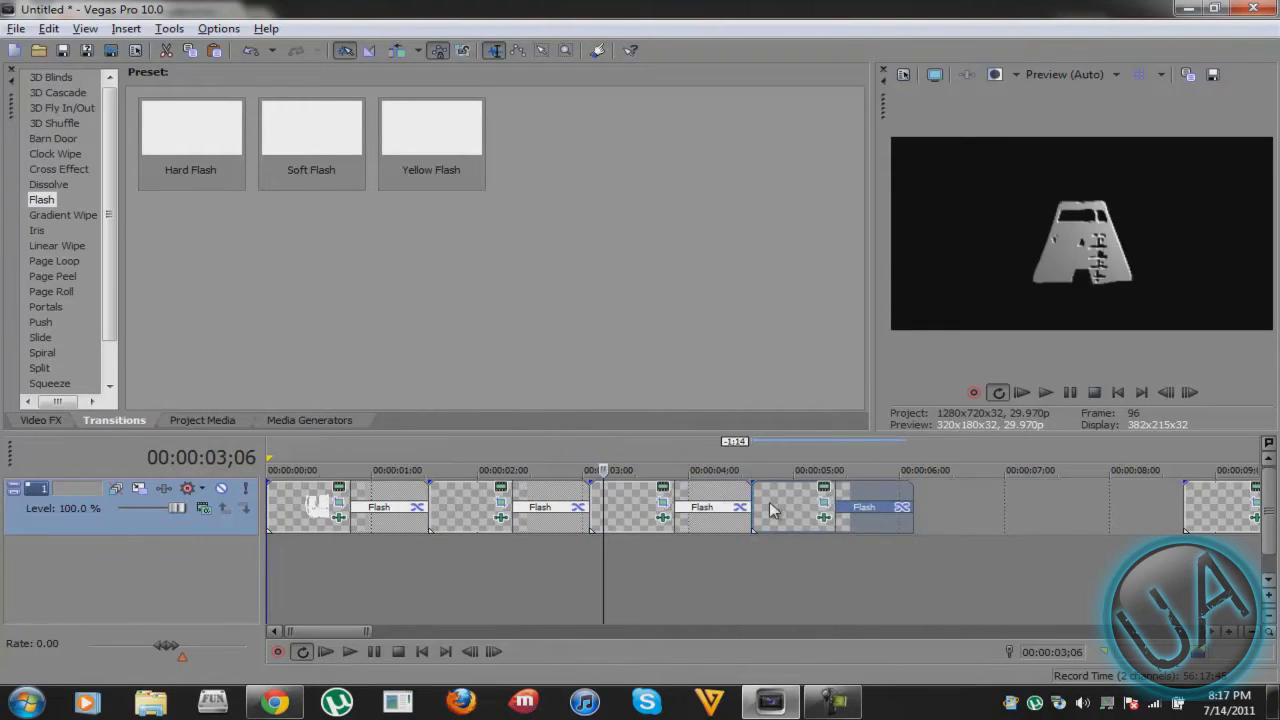
pyautogui.moveTo(1214, 512); pyautogui.dragTo(940, 511)
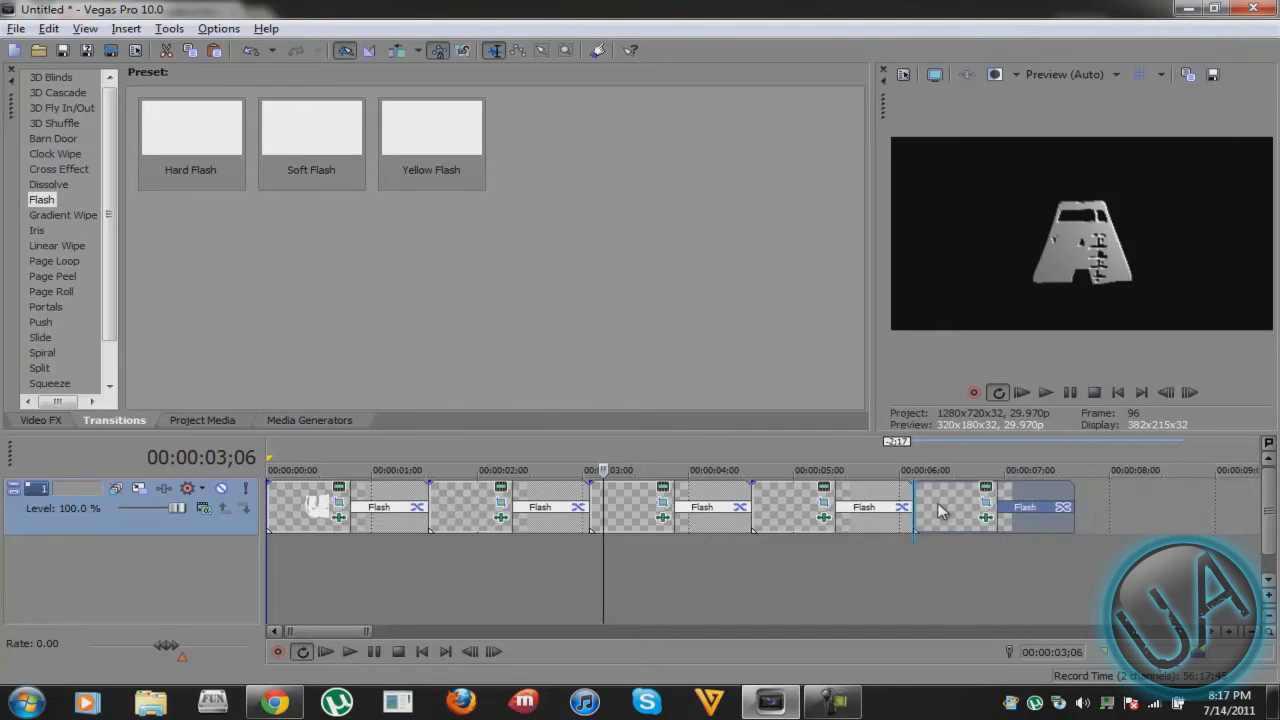
# - Play the letter sequence from 00:00:00;02 through the fifth letter, pause, and return the cursor to 00:00:00;02
pyautogui.click(278, 567)
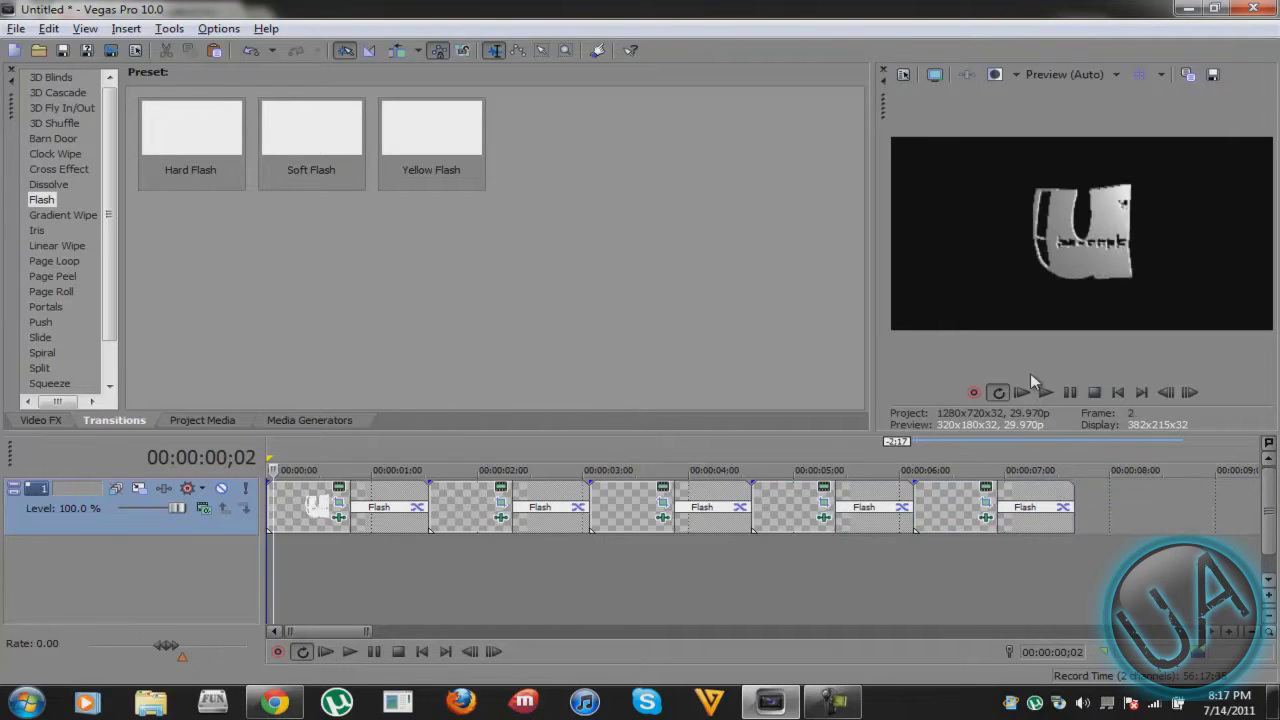
pyautogui.click(1043, 392)
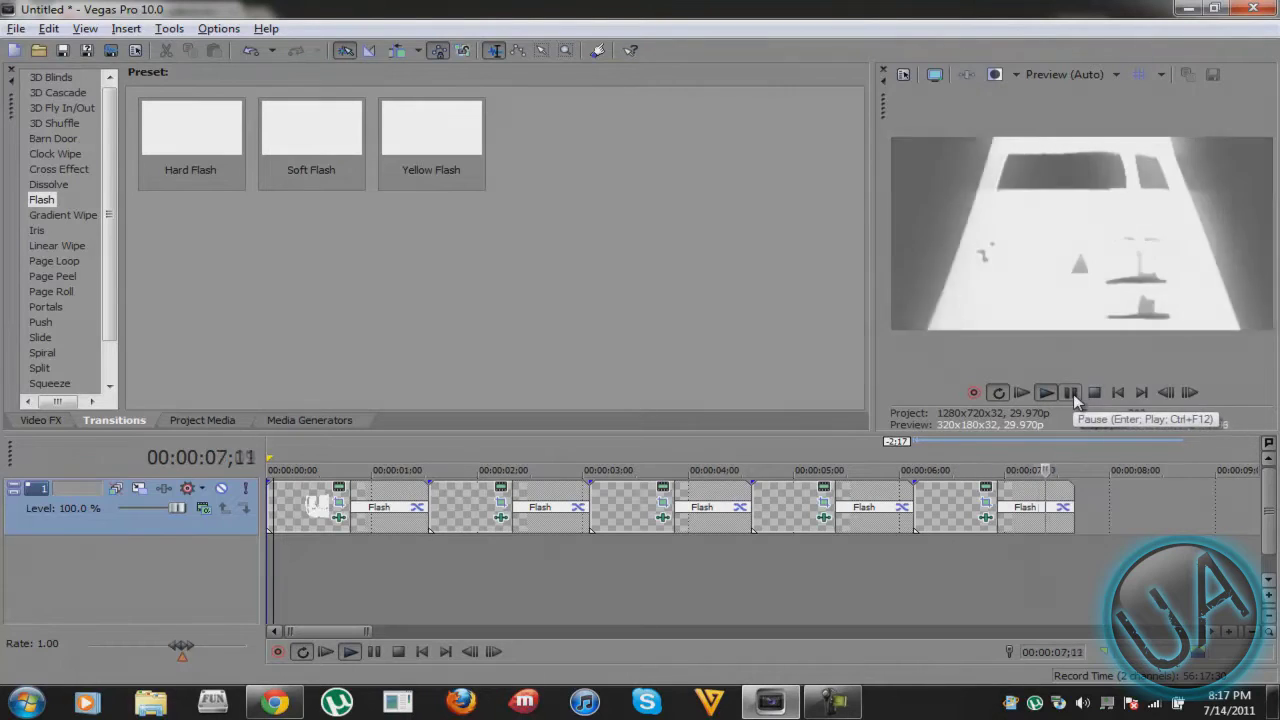
pyautogui.click(1070, 393)
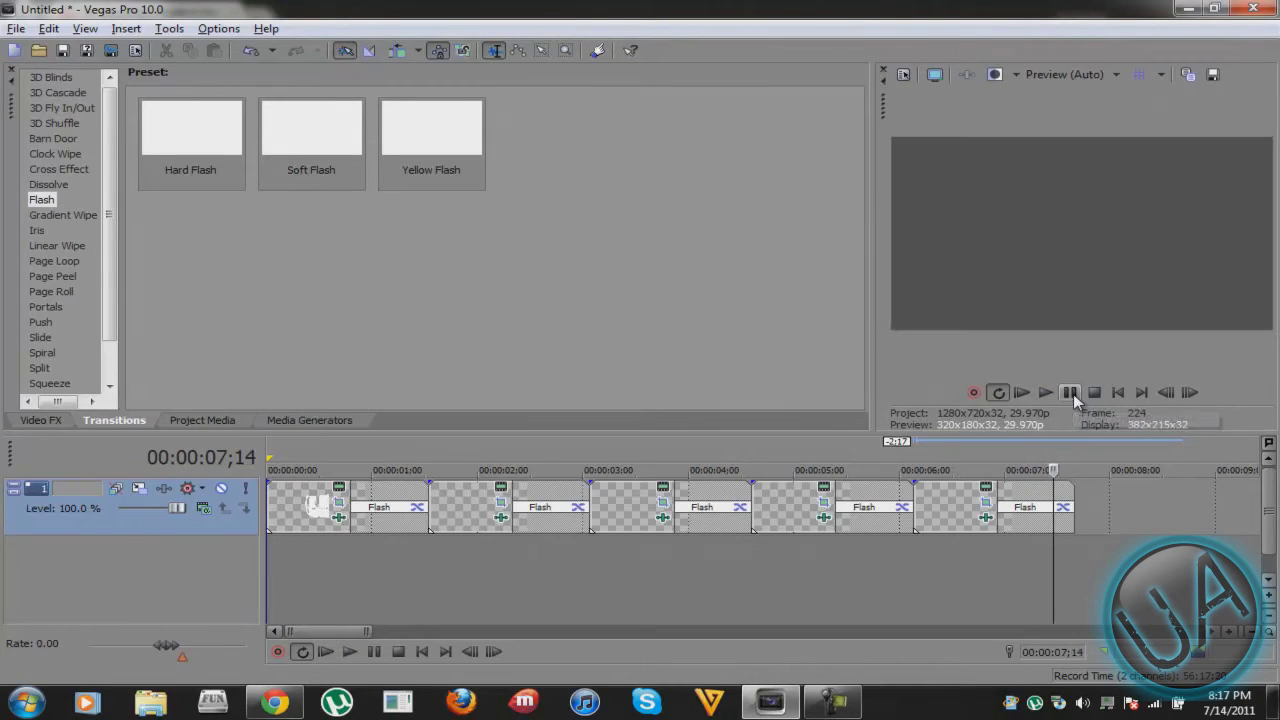
pyautogui.click(287, 566)
pyautogui.click(274, 564)
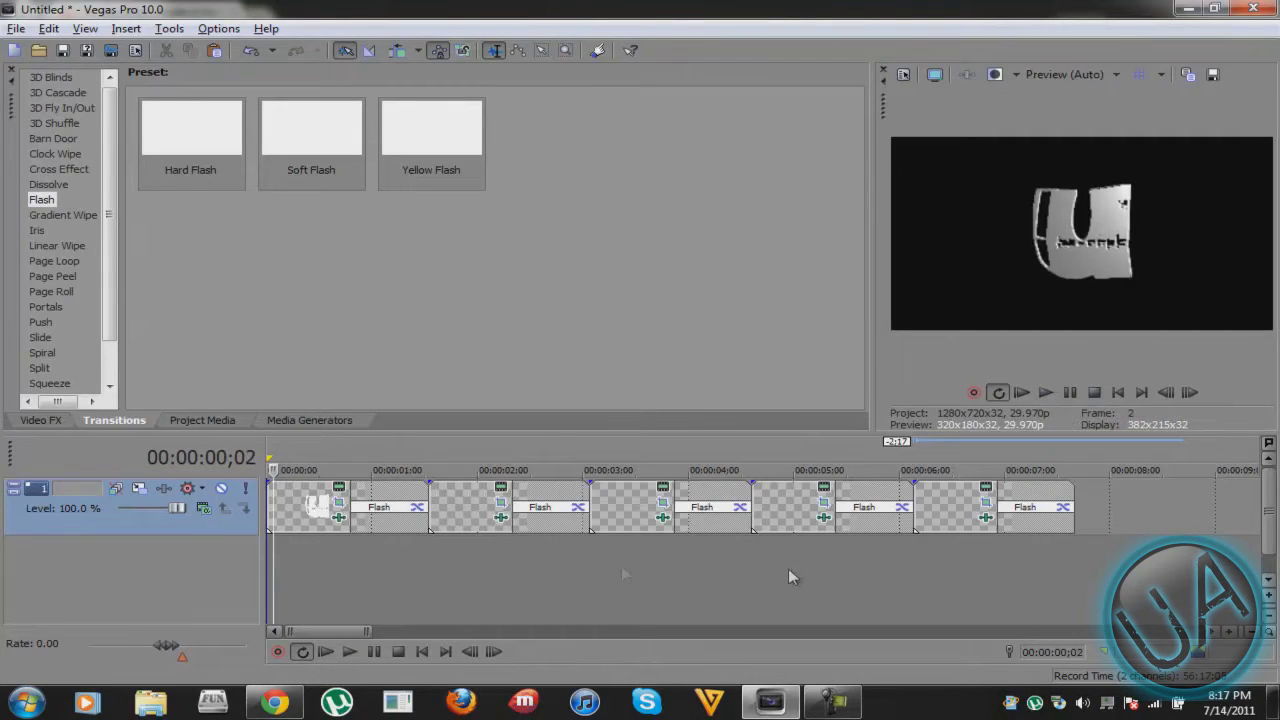
# - Insert a text media event at 00:00:08;04 reading "Ipod touch tutorails"
pyautogui.click(1122, 499)
pyautogui.rightClick(1122, 510)
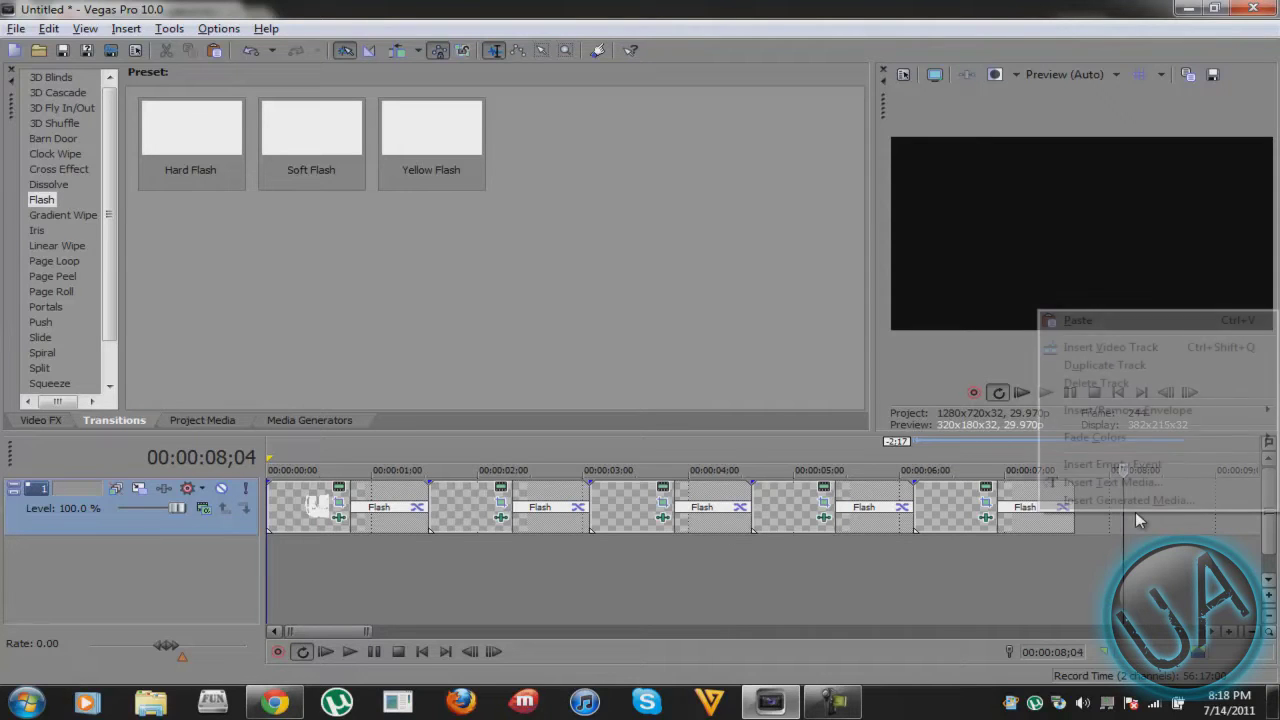
pyautogui.click(1122, 500)
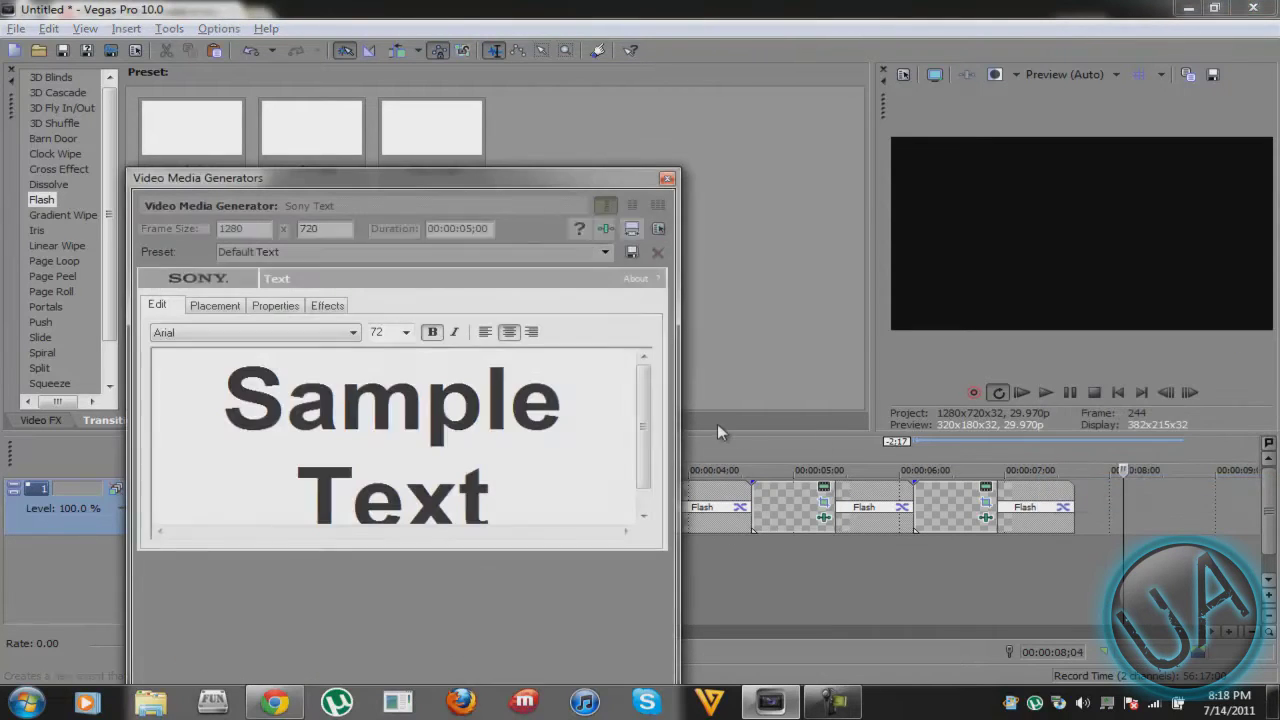
pyautogui.hotkey('ctrl', 'a')
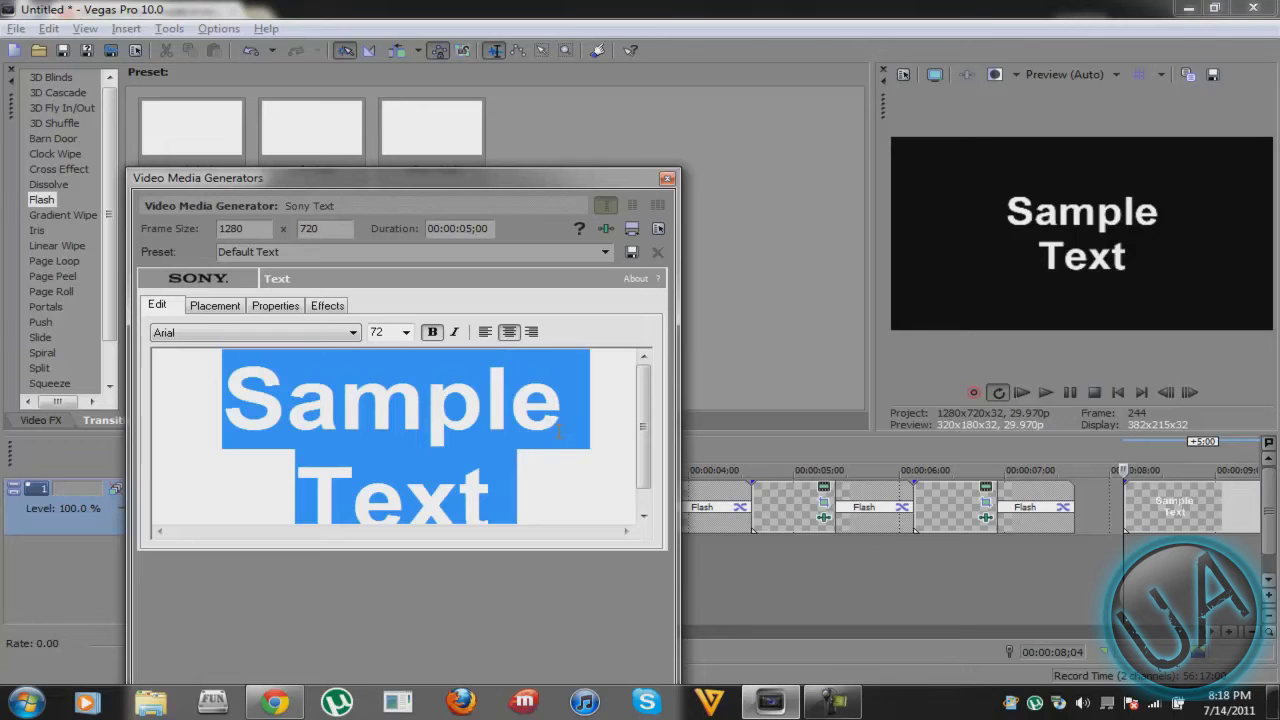
pyautogui.write('Ipod tou')
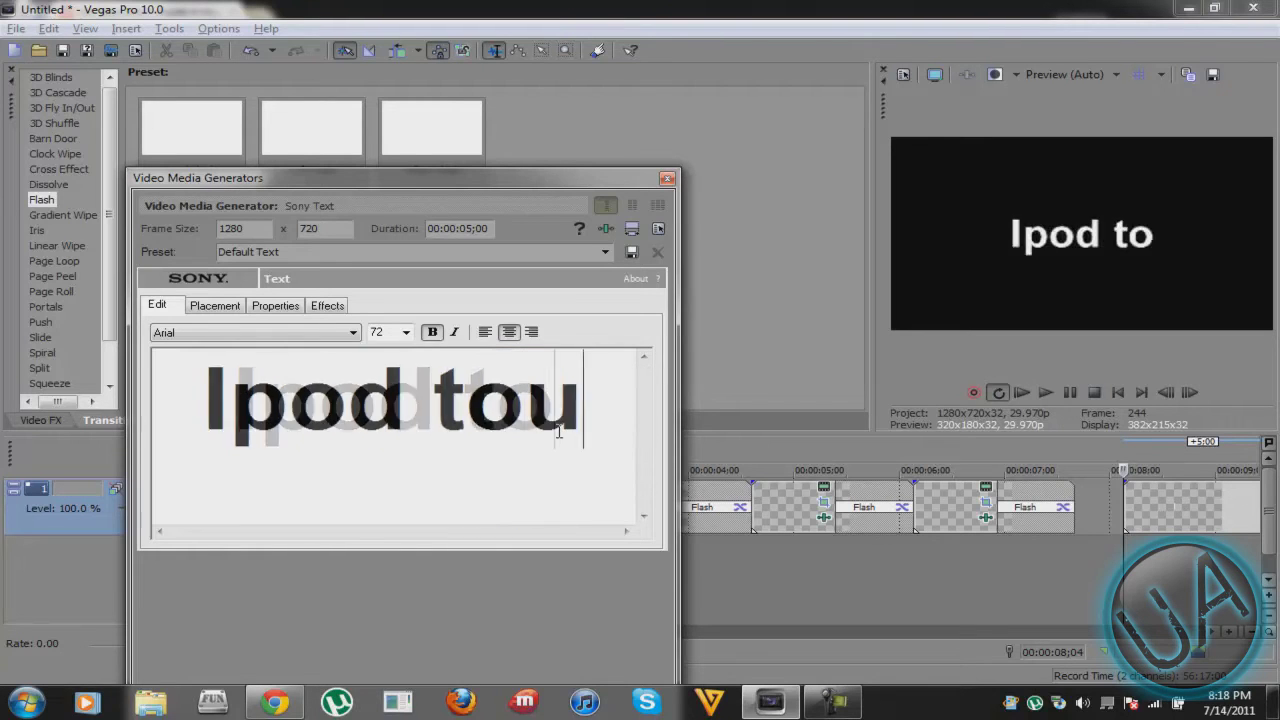
pyautogui.press('BackSpace')
pyautogui.write('uch tutorails')
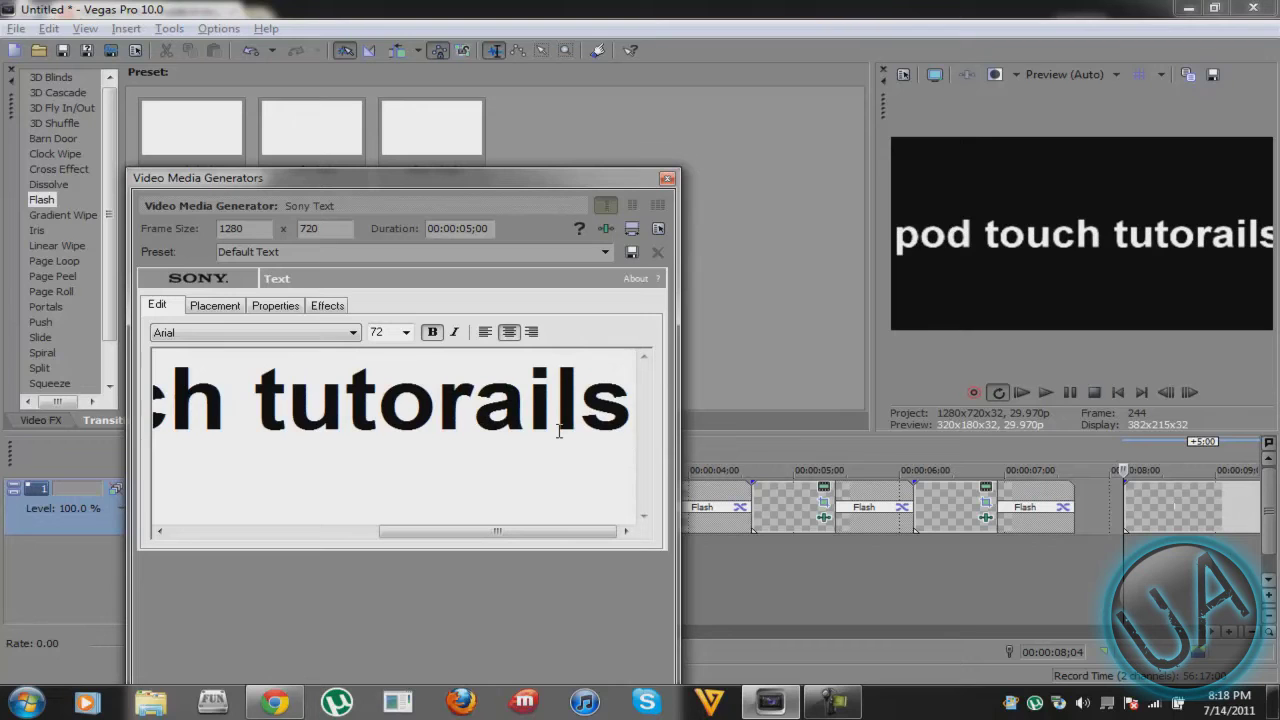
# - Set the whole title text to the Touchdown font at size 40, without italics, and close its media generator
pyautogui.hotkey('ctrl', 'a')
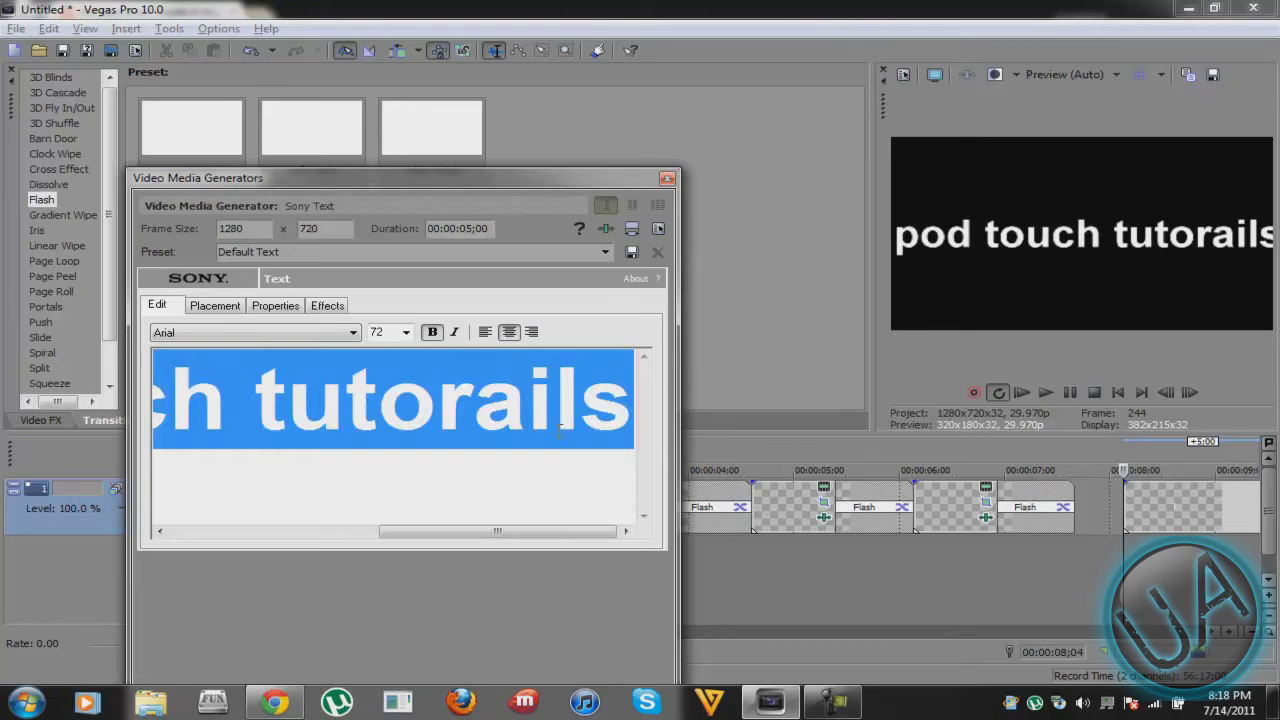
pyautogui.click(305, 332)
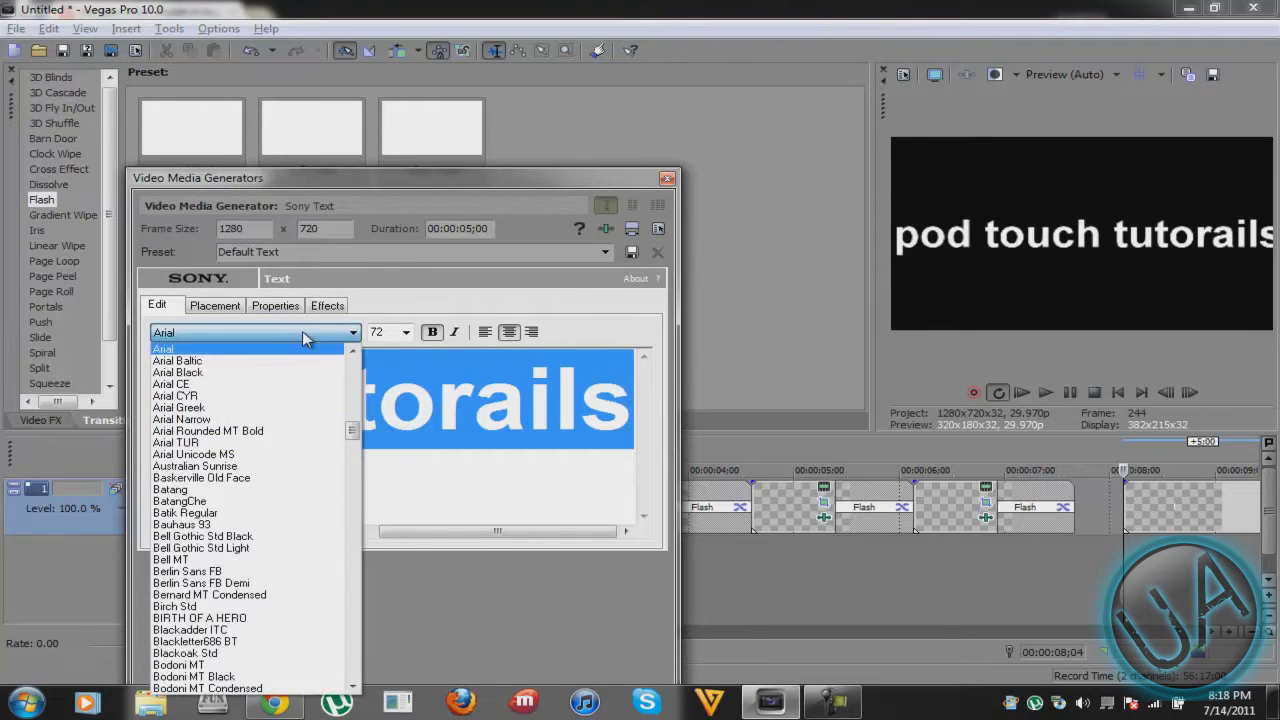
pyautogui.scroll(-20, 305, 336)
pyautogui.scroll(-10, 305, 340)
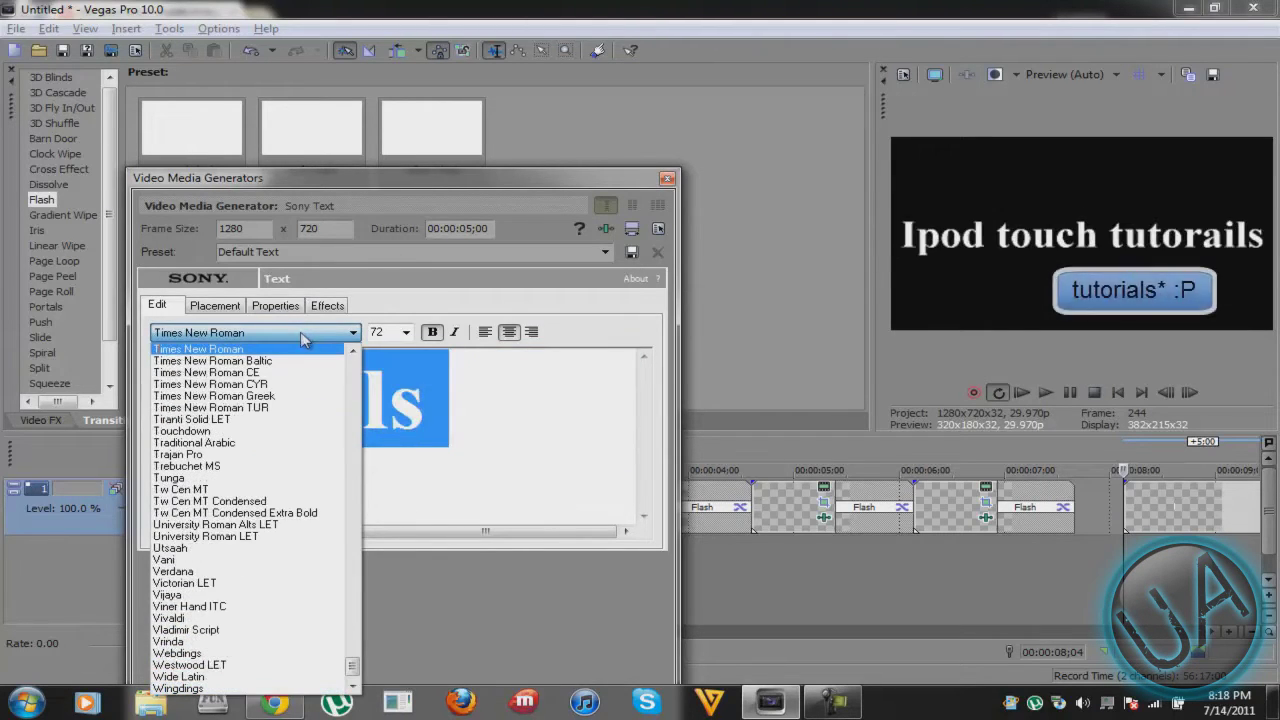
pyautogui.click(248, 428)
pyautogui.doubleClick(376, 332)
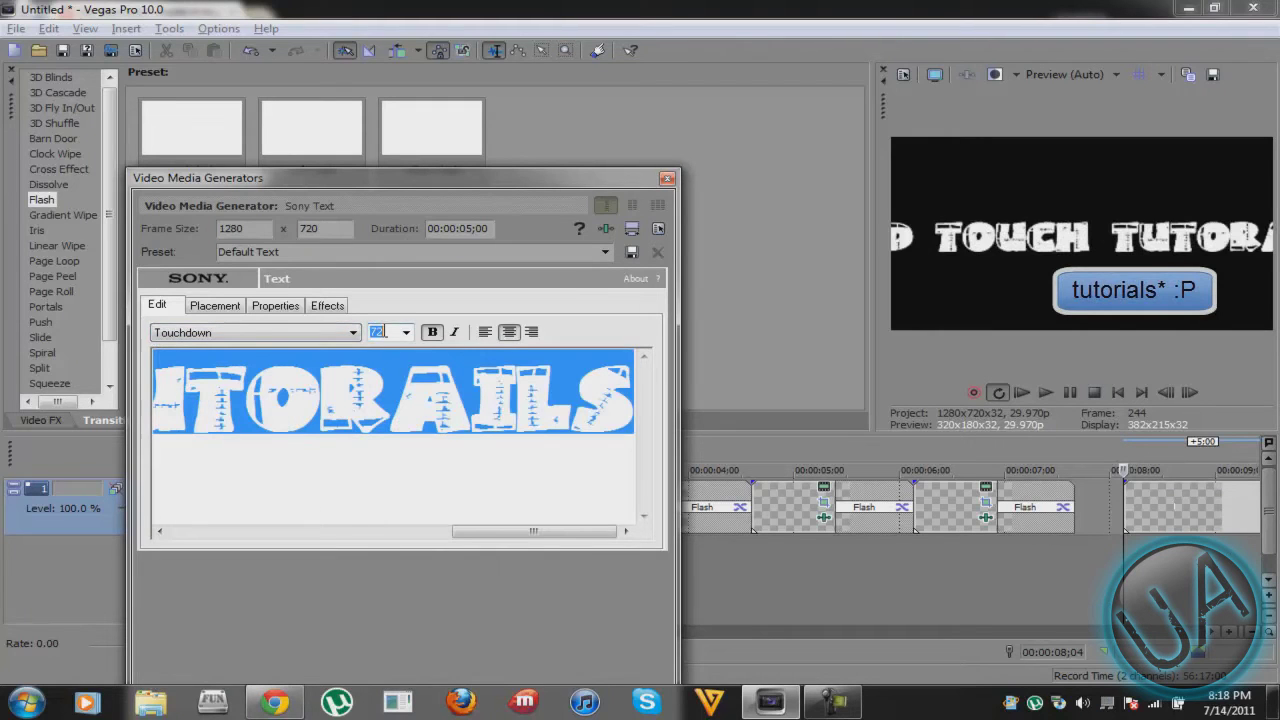
pyautogui.write('40')
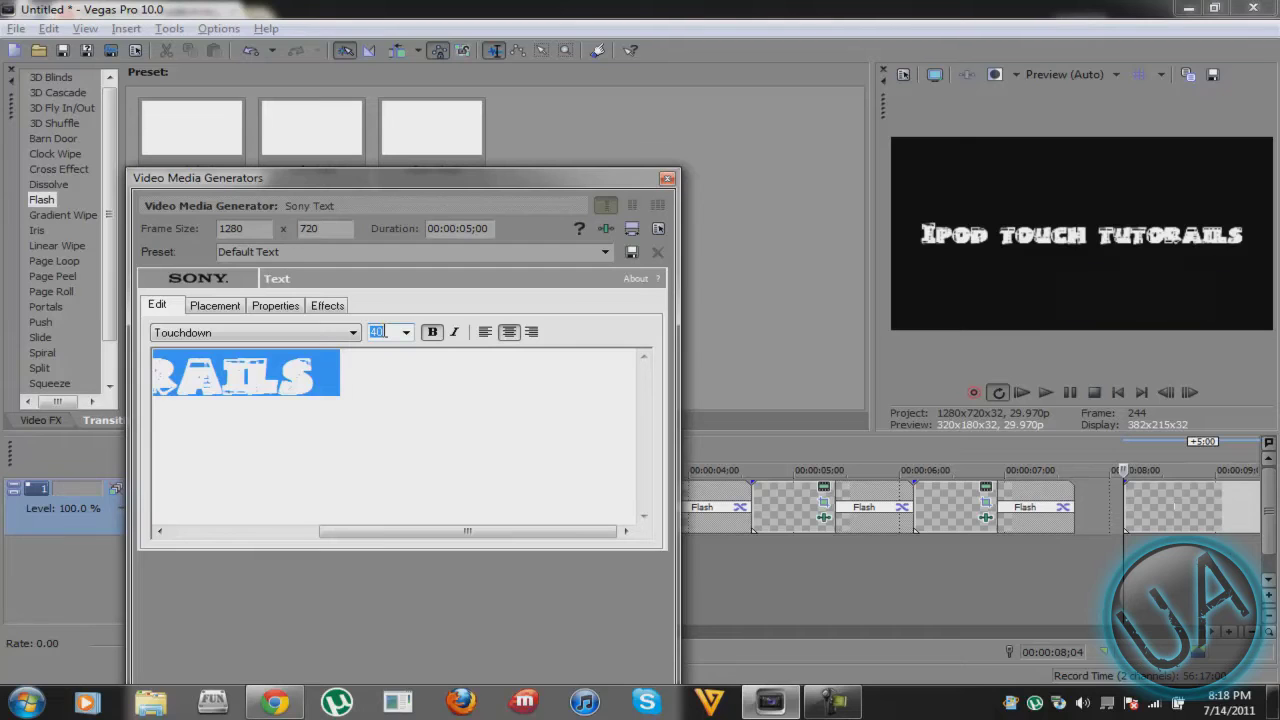
pyautogui.click(455, 335)
pyautogui.click(455, 335)
pyautogui.click(666, 181)
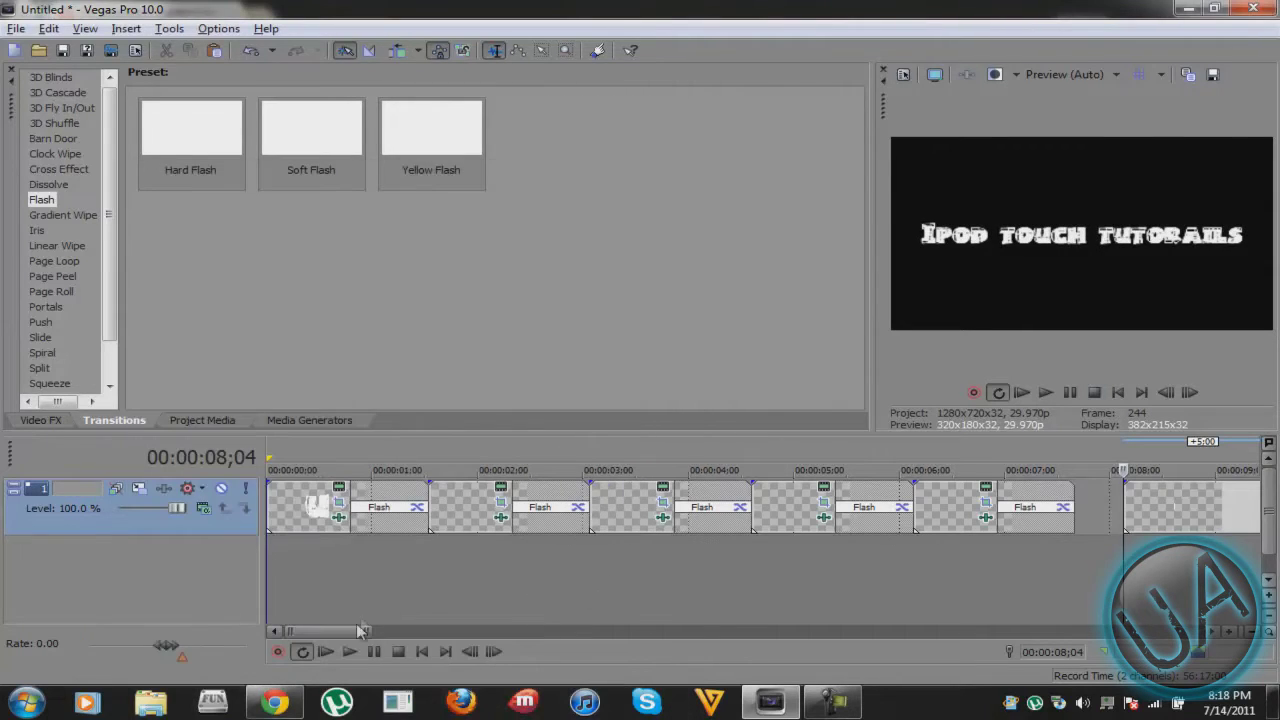
# - Shorten the title event by 2;15 so that it ends at about 00:00:10;19
pyautogui.moveTo(358, 630); pyautogui.dragTo(402, 631)
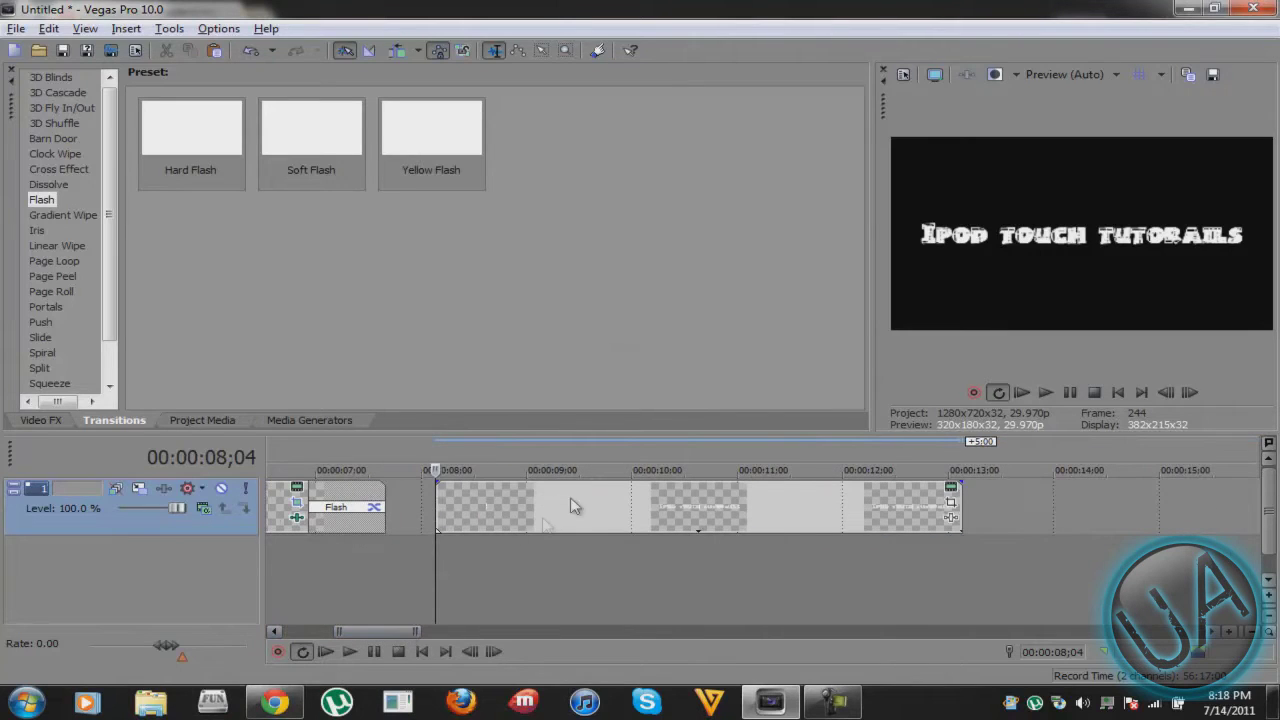
pyautogui.moveTo(955, 503); pyautogui.dragTo(698, 505)
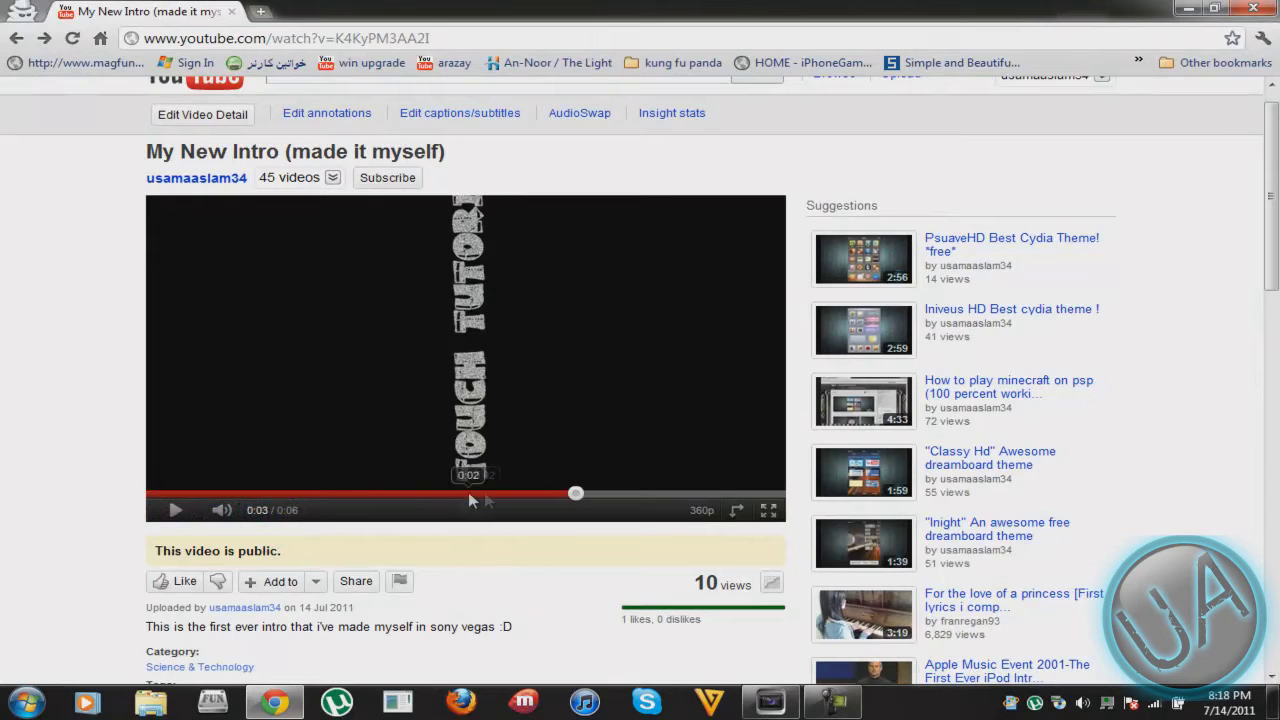
# - Review the title section of the "My New Intro" video in Chrome, and return to Vegas Pro with the cursor at 00:00:08;02
pyautogui.moveTo(372, 499); pyautogui.dragTo(372, 496)
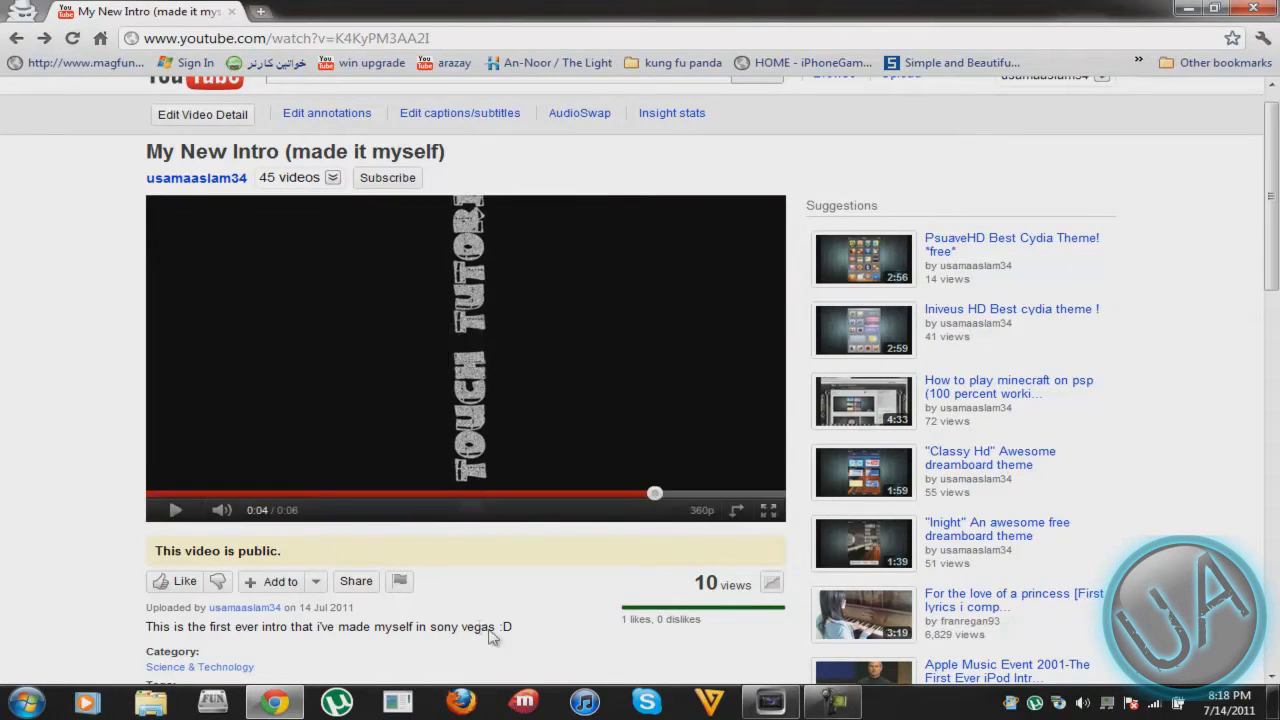
pyautogui.click(770, 702)
pyautogui.click(428, 530)
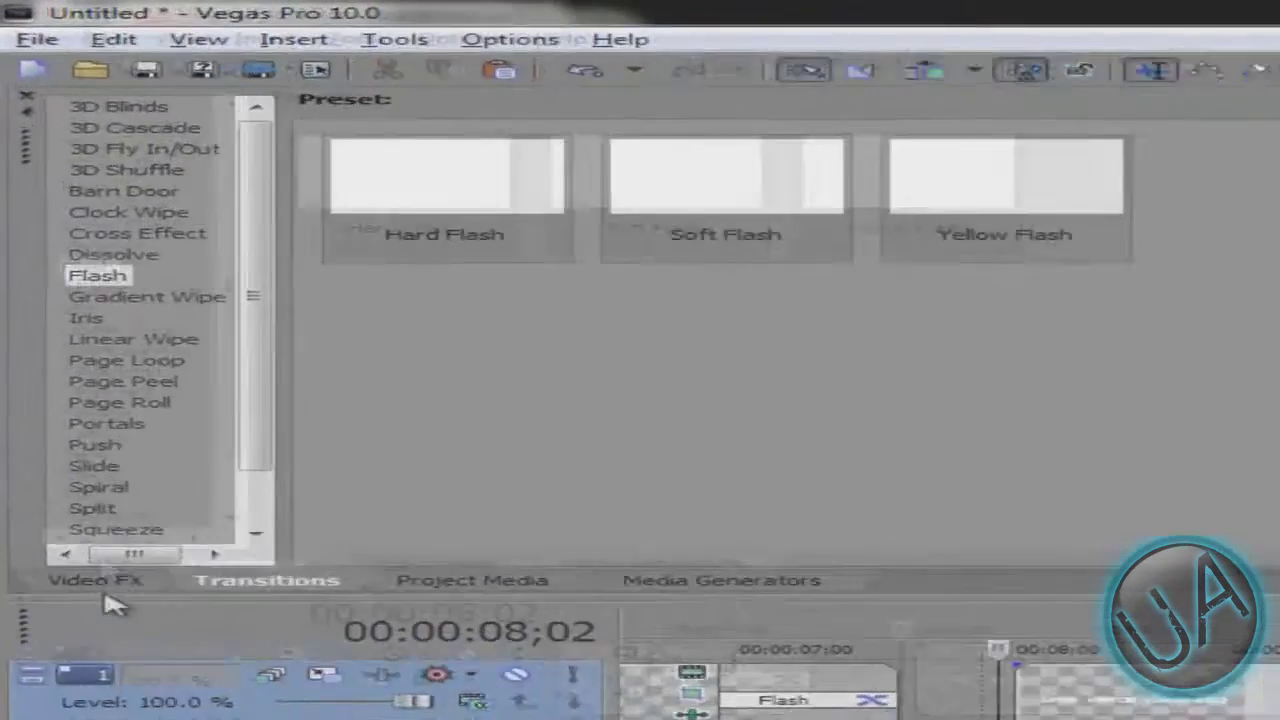
# - Apply the Extreme preset of the Add Noise video effect to the title event and preview it at 00:00:08;17
pyautogui.click(41, 420)
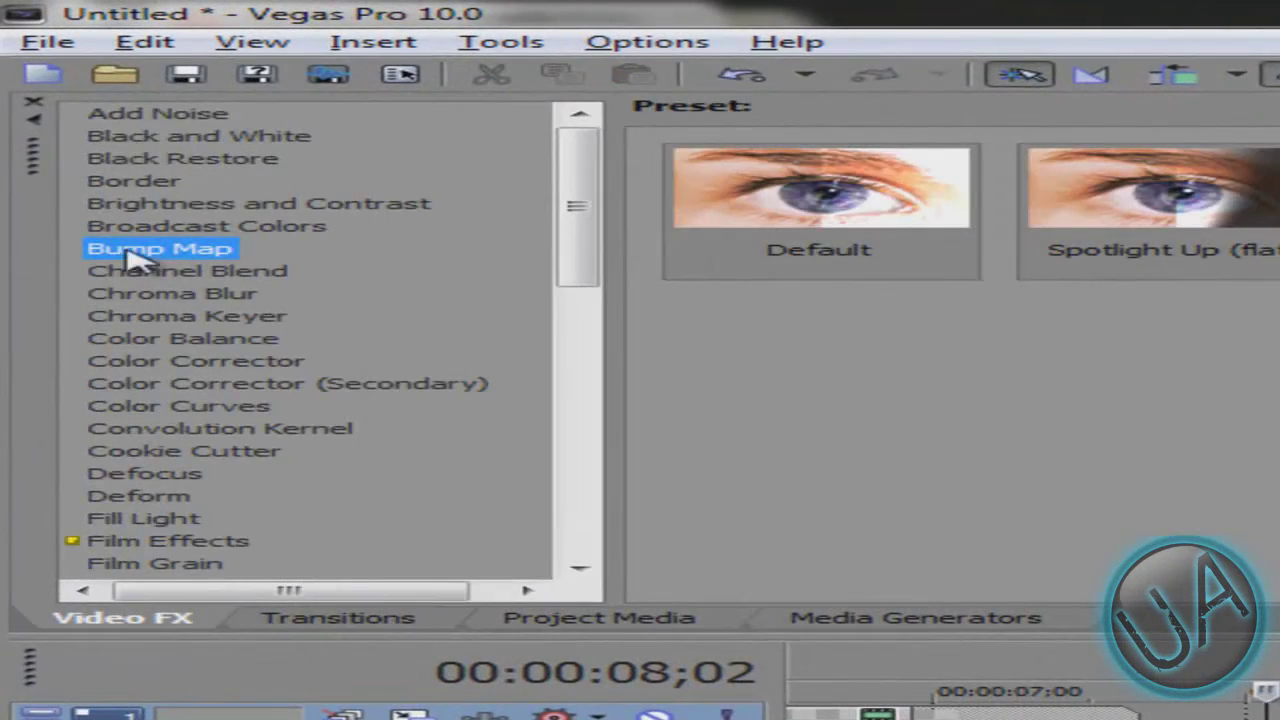
pyautogui.click(160, 113)
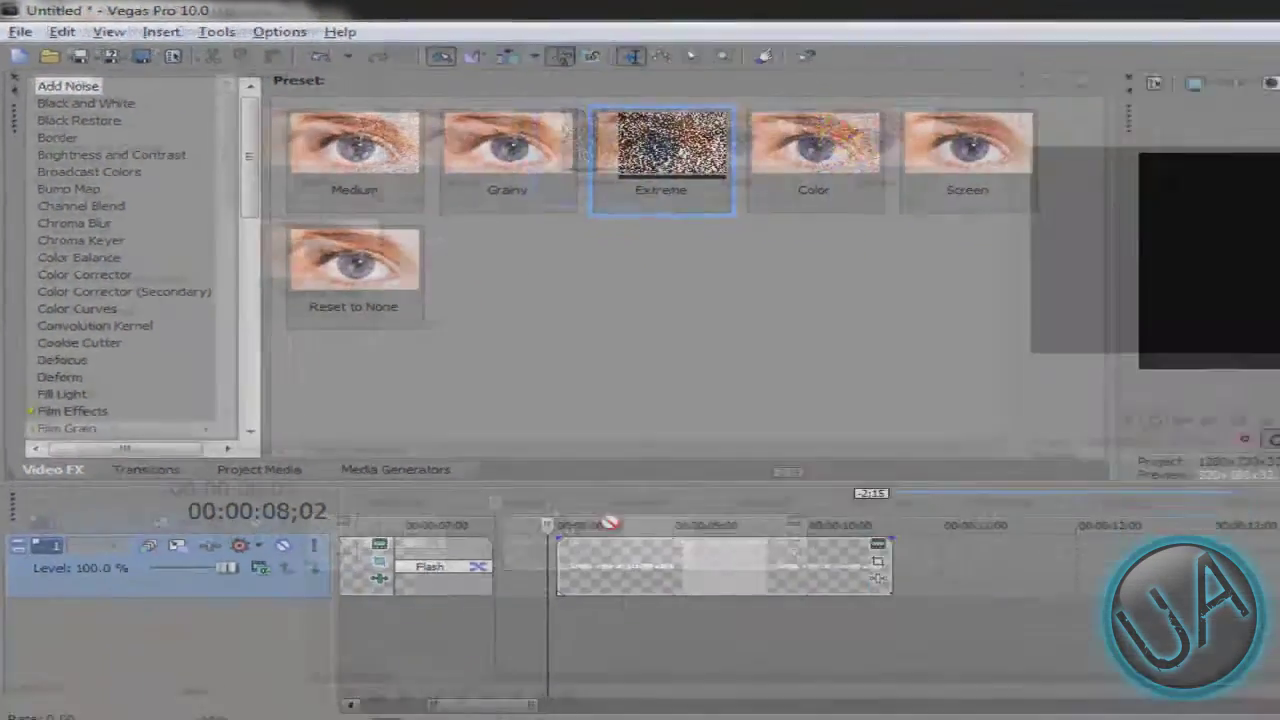
pyautogui.moveTo(609, 522); pyautogui.dragTo(611, 570)
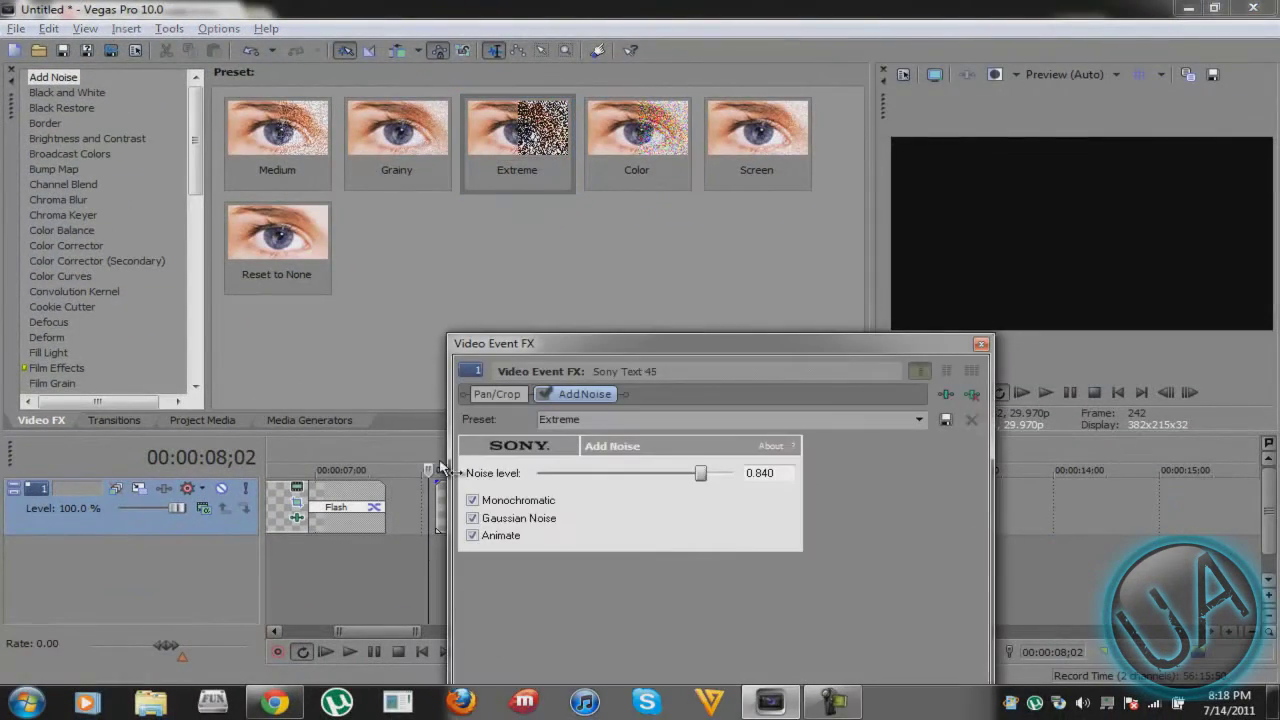
pyautogui.moveTo(901, 352); pyautogui.dragTo(290, 255)
pyautogui.click(479, 501)
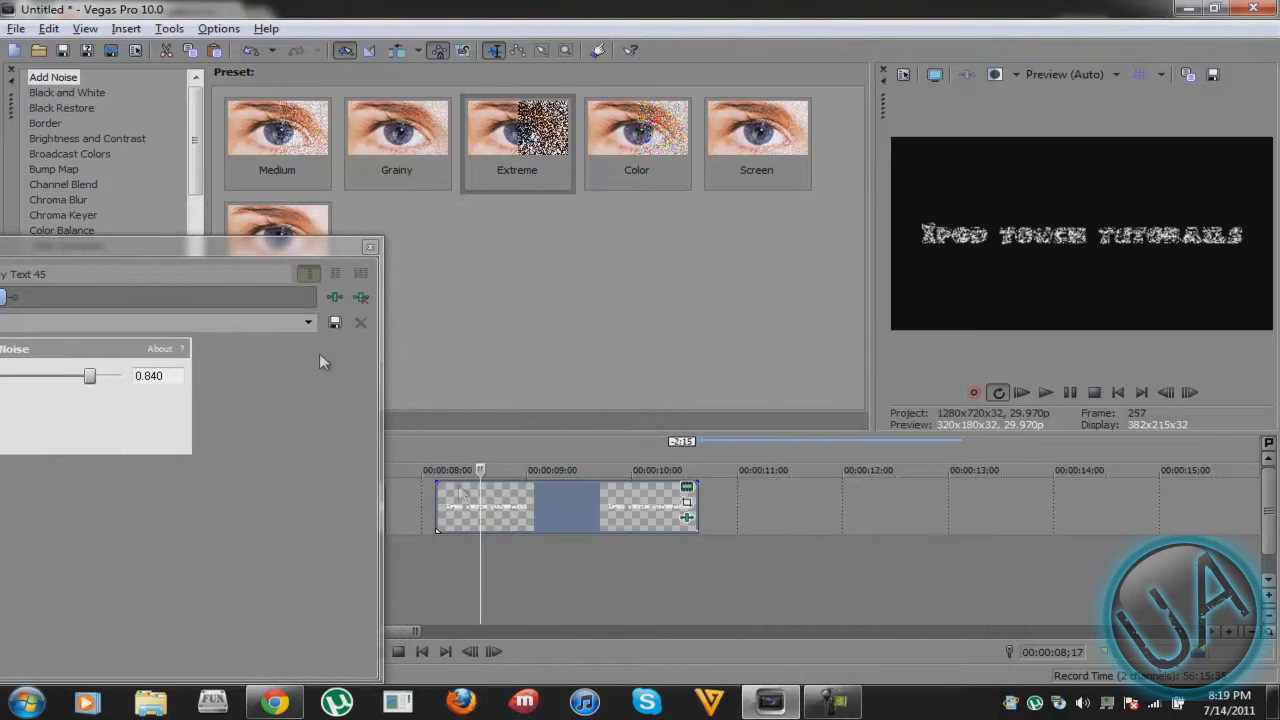
# - Lower the title event's Add Noise level to 0.600 and close the event effect settings
pyautogui.click(205, 245)
pyautogui.moveTo(205, 244); pyautogui.dragTo(651, 176)
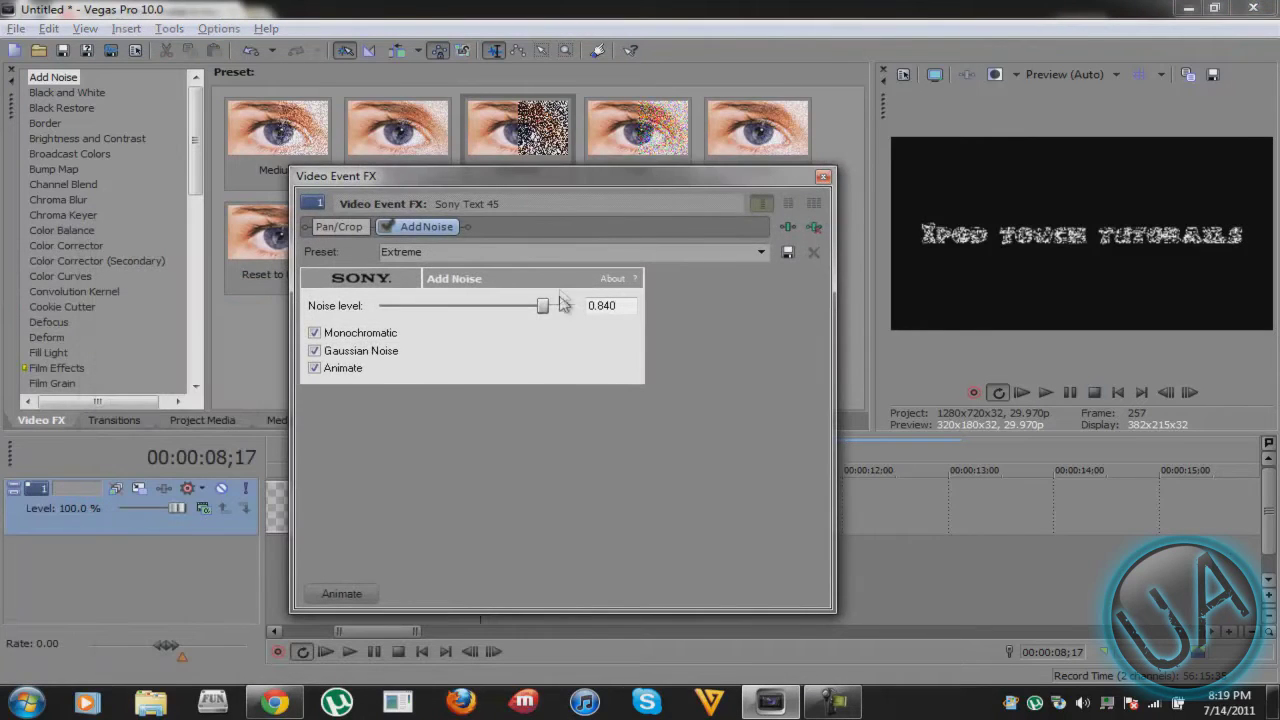
pyautogui.moveTo(527, 307)
pyautogui.mouseDown()
pyautogui.moveTo(395, 308)
pyautogui.moveTo(535, 309)
pyautogui.mouseUp()
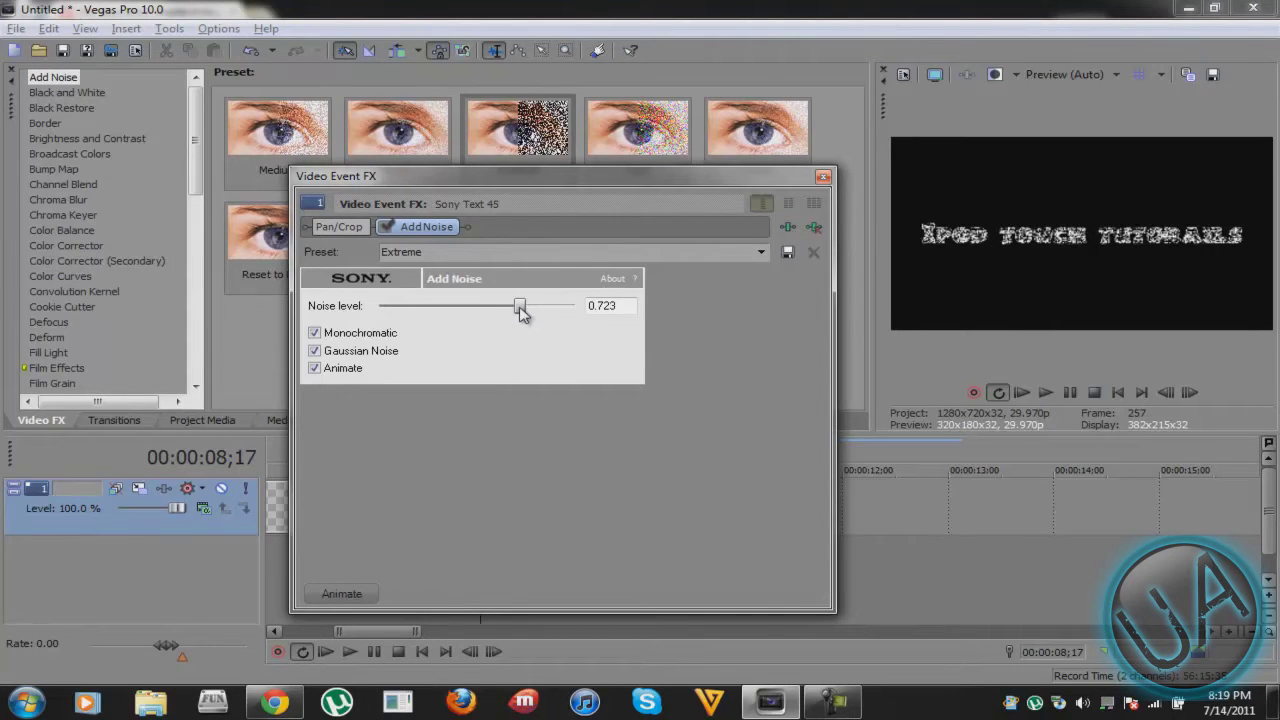
pyautogui.doubleClick(509, 307)
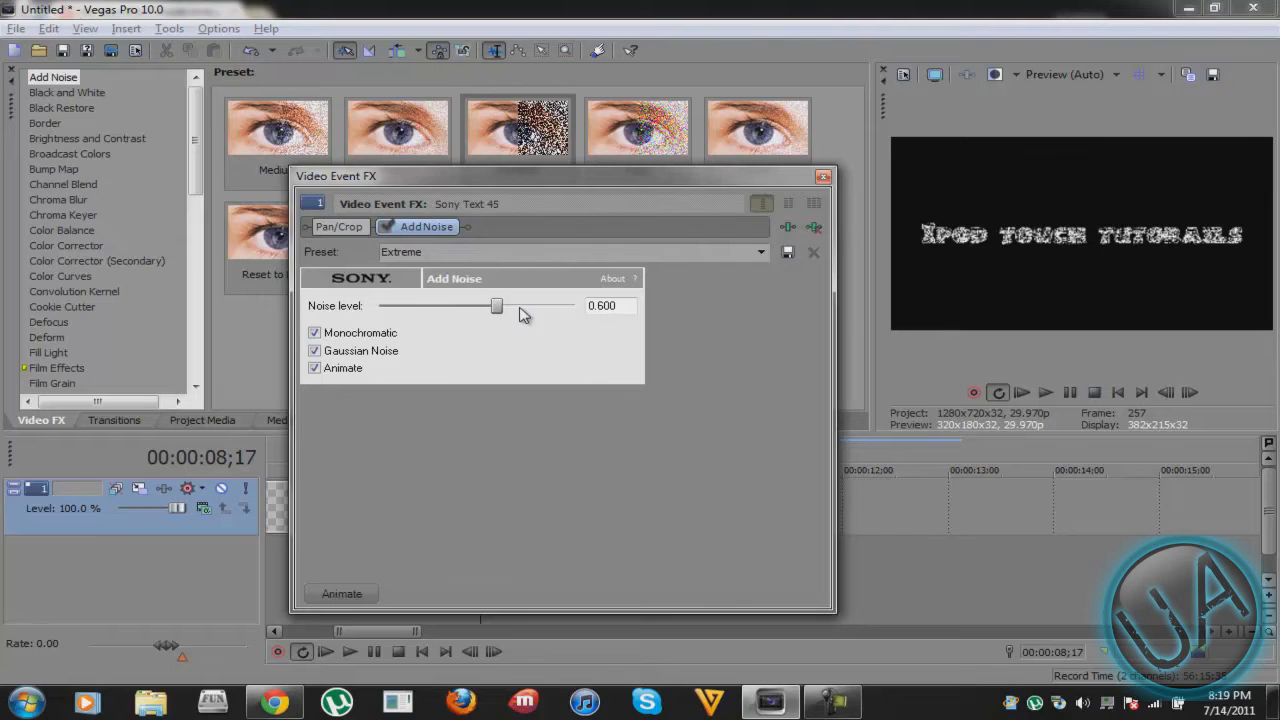
pyautogui.click(824, 178)
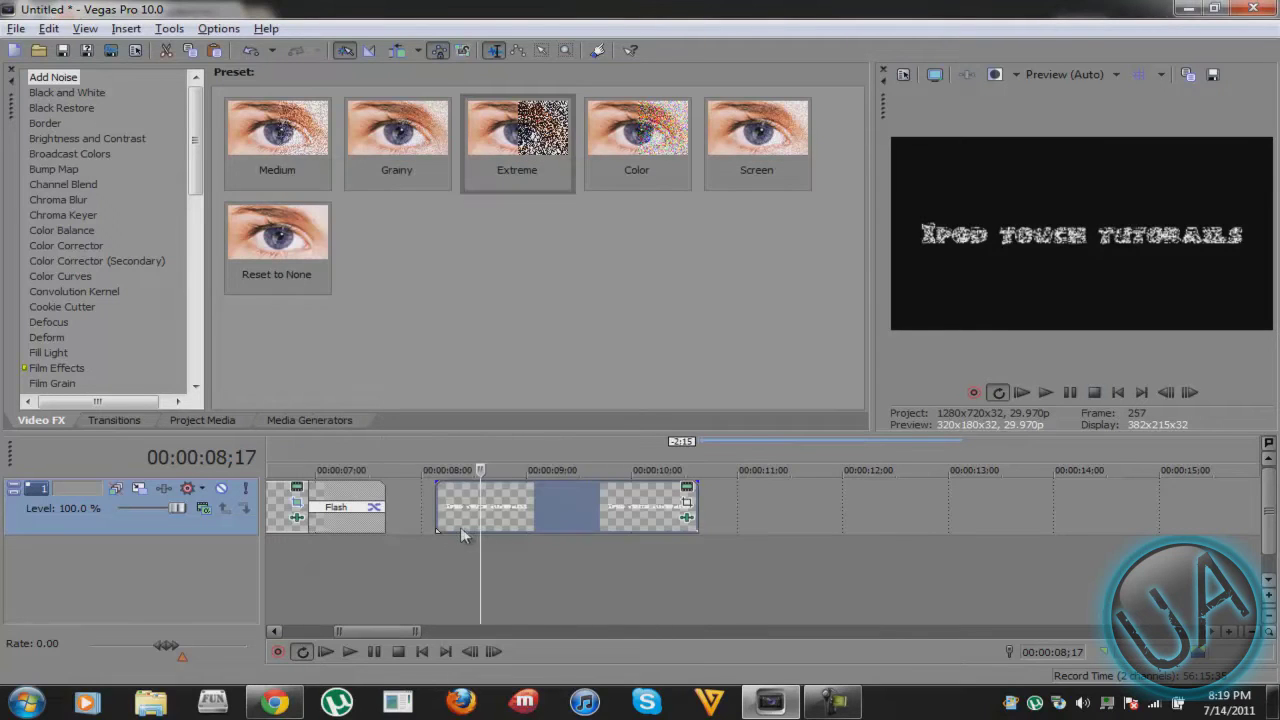
# - Preview the noisy title event from its start at about 00:00:08;04 to 00:00:10;10
pyautogui.click(440, 546)
pyautogui.click(1041, 390)
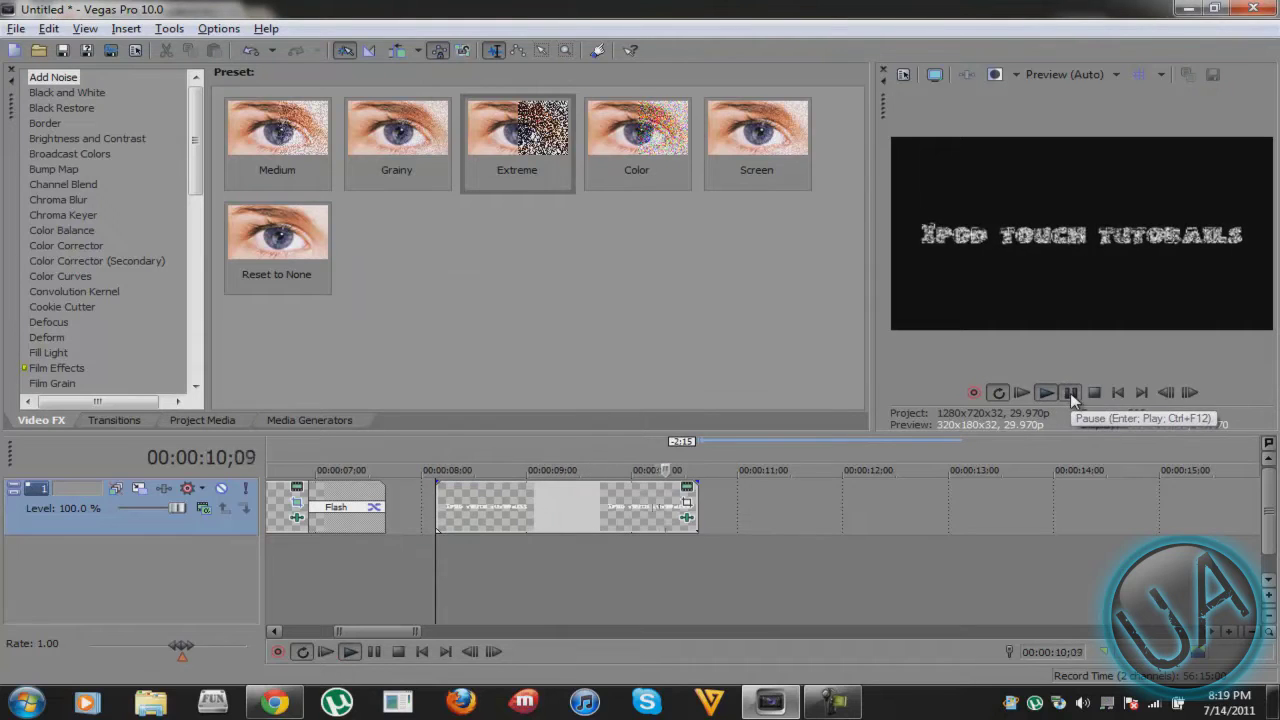
pyautogui.click(1068, 392)
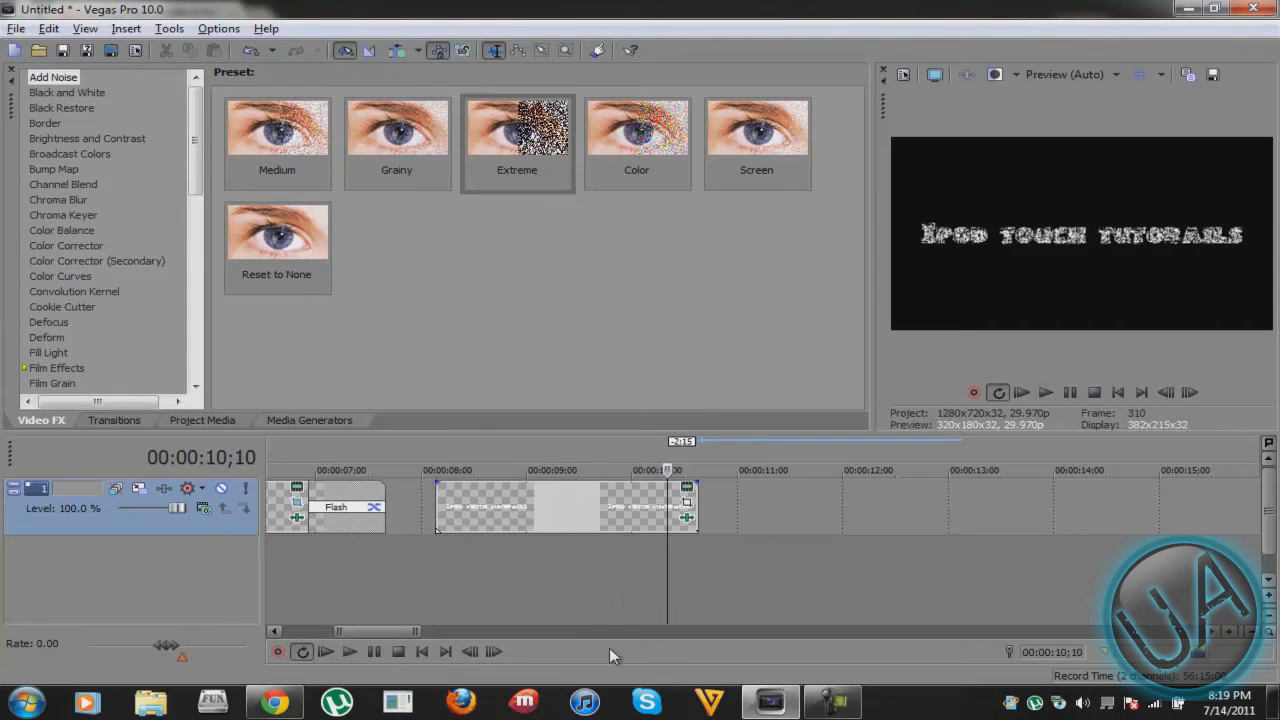
# - Review the rotating title section of the "My New Intro" video in Chrome, and return to Vegas Pro
pyautogui.click(262, 704)
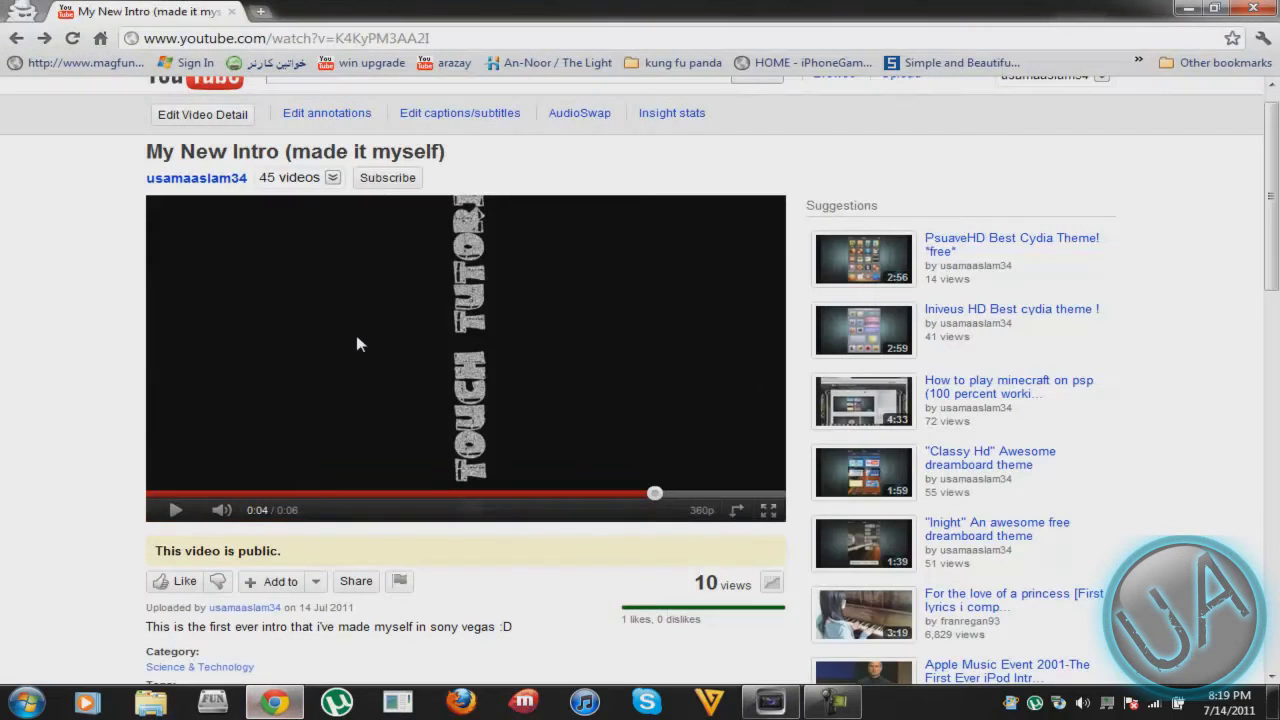
pyautogui.click(431, 493)
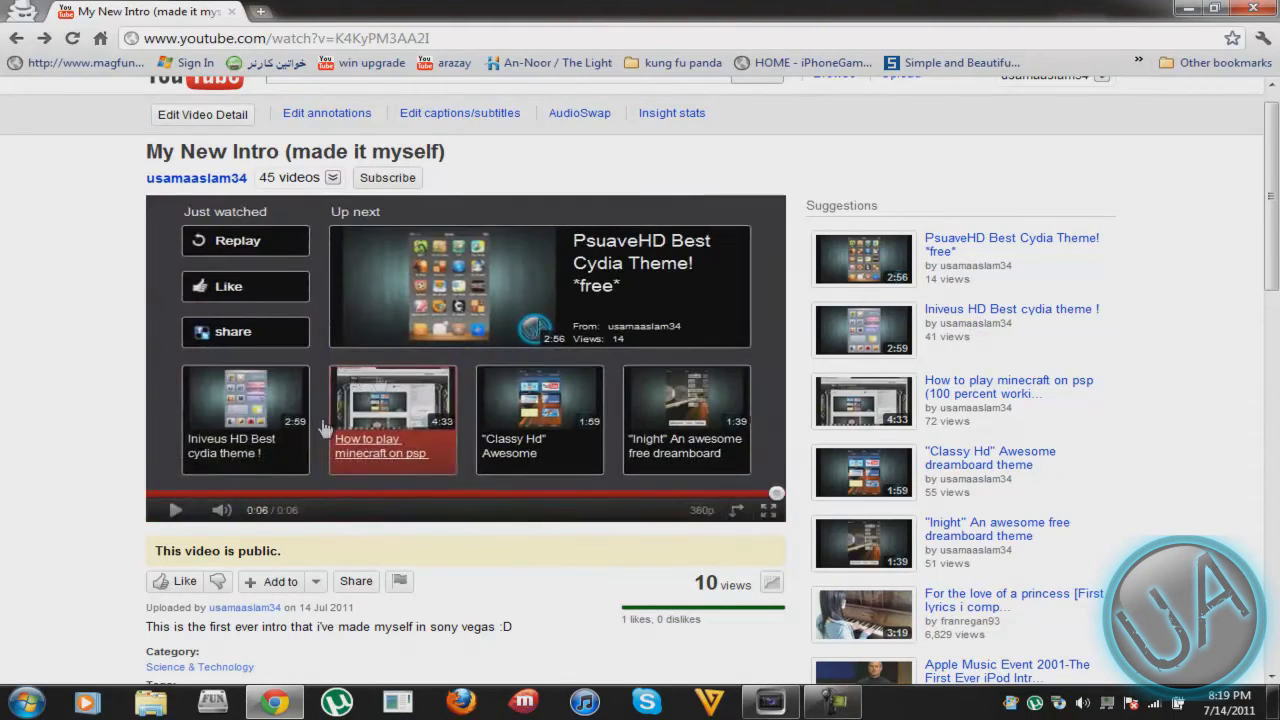
pyautogui.click(163, 494)
pyautogui.click(247, 434)
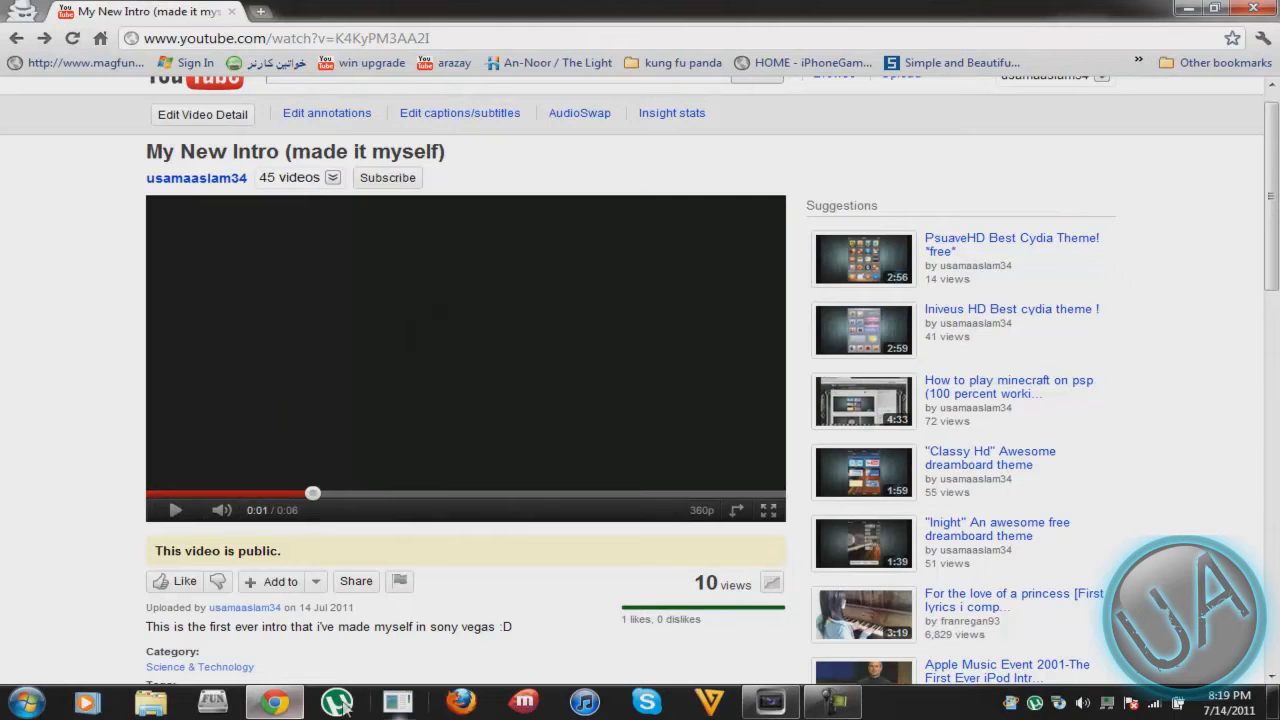
pyautogui.click(772, 702)
# - Add a Pan/Crop position keyframe to the title event at 00:00:09;15 with a rotation angle of -89.7, and close the settings
pyautogui.click(483, 521)
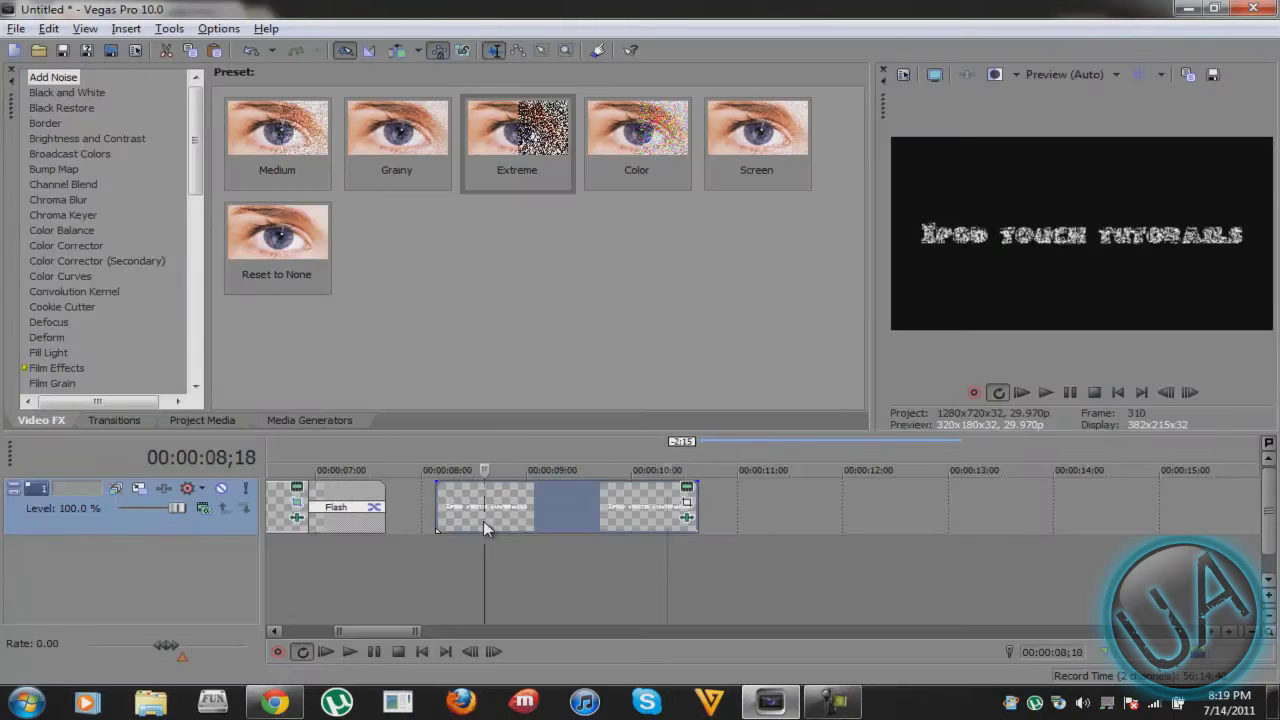
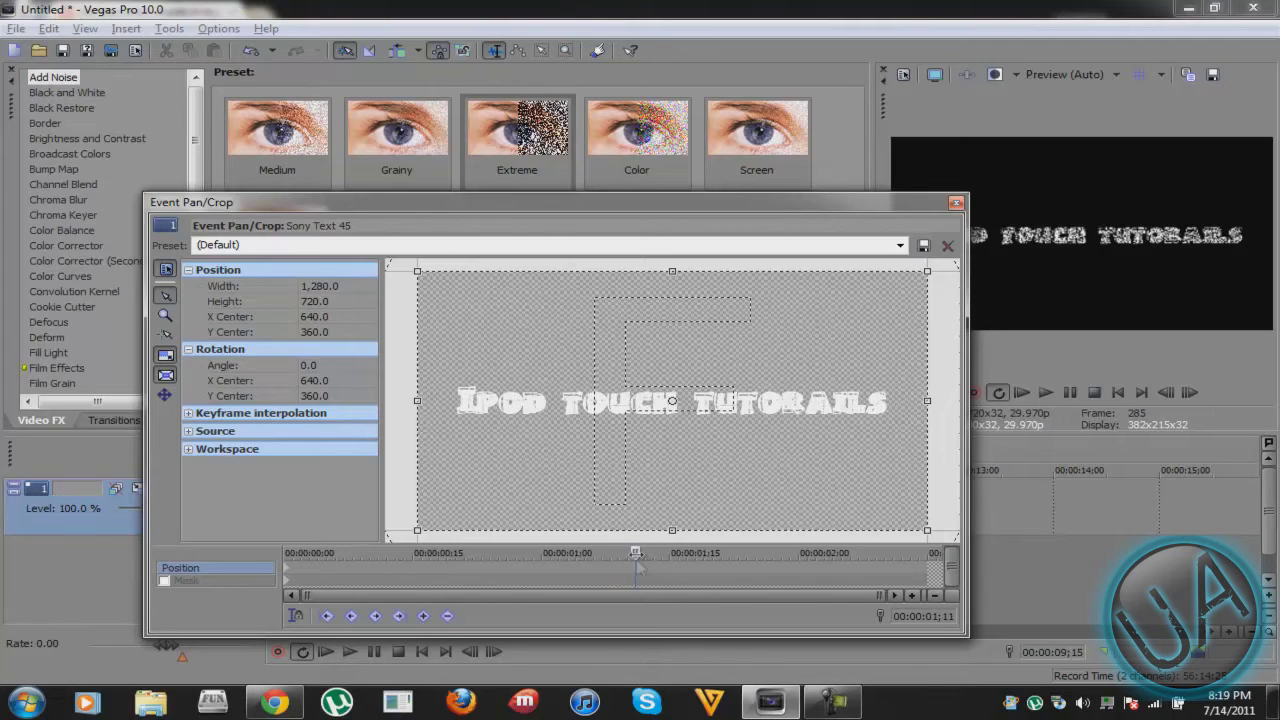
pyautogui.moveTo(933, 268); pyautogui.dragTo(597, 278)
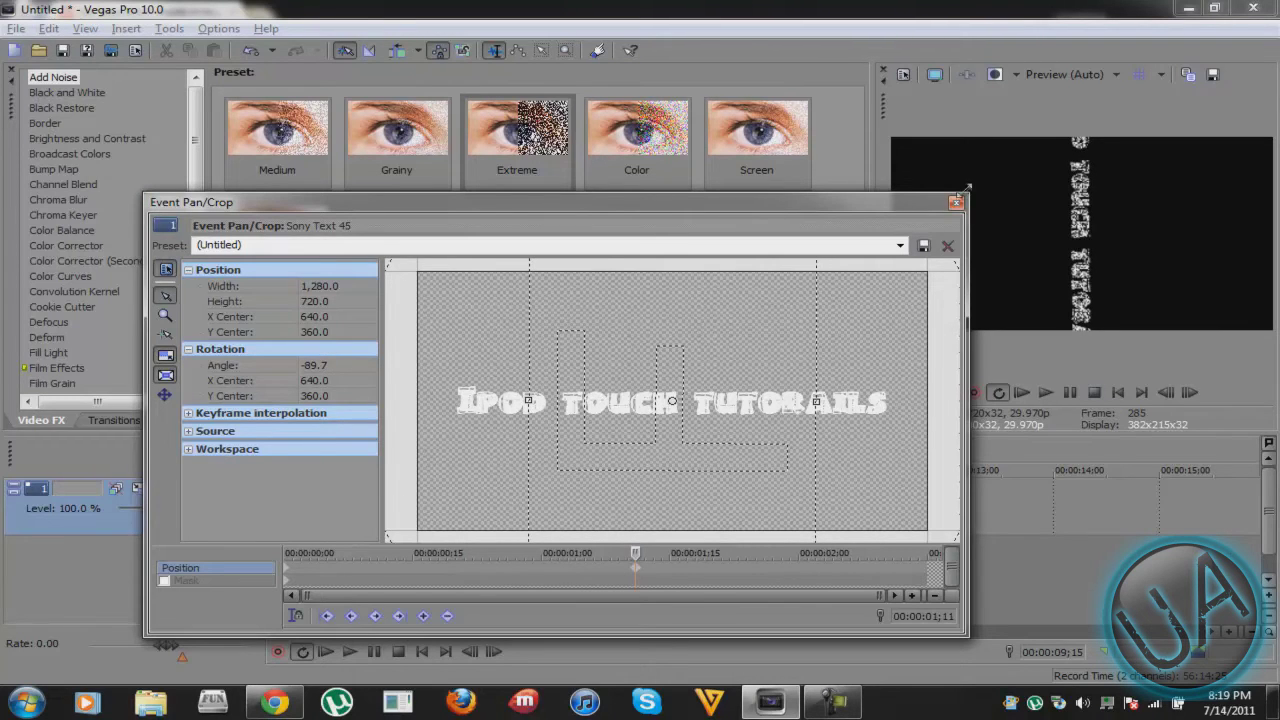
pyautogui.click(956, 203)
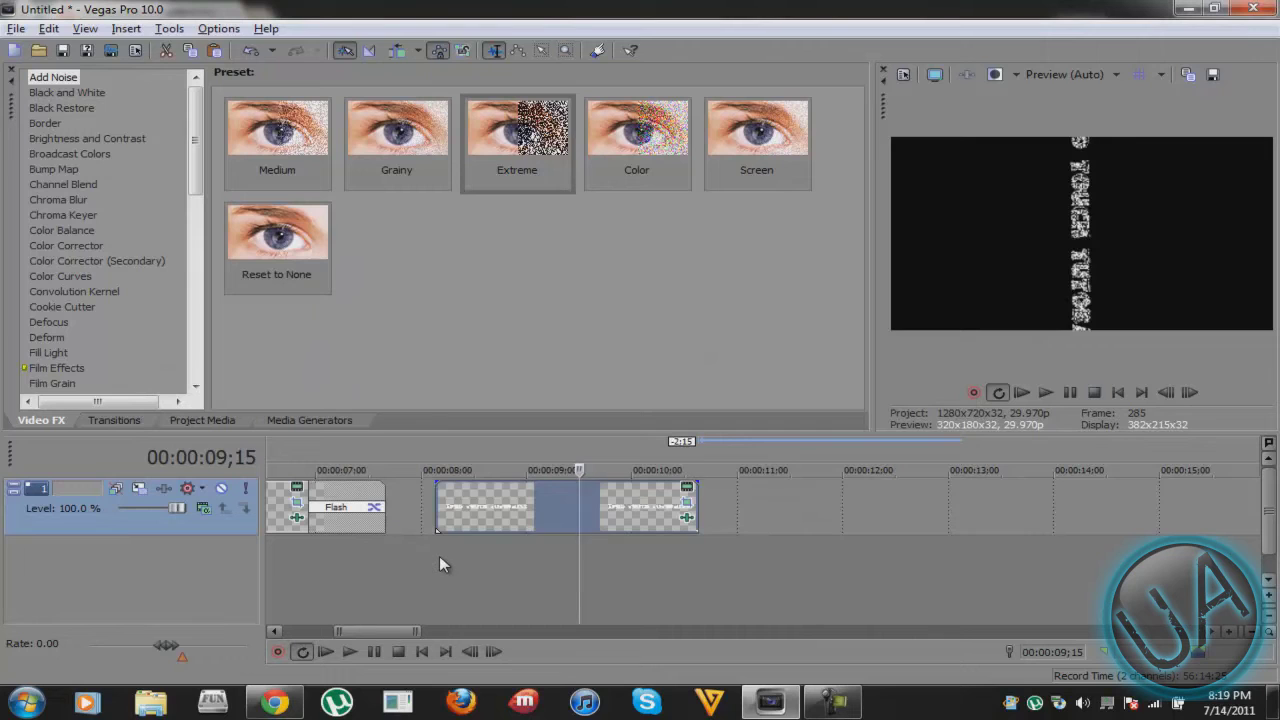
# - Preview the title's rotation from the start of its event, and check the frame at 00:00:08;14
pyautogui.click(439, 556)
pyautogui.click(1043, 392)
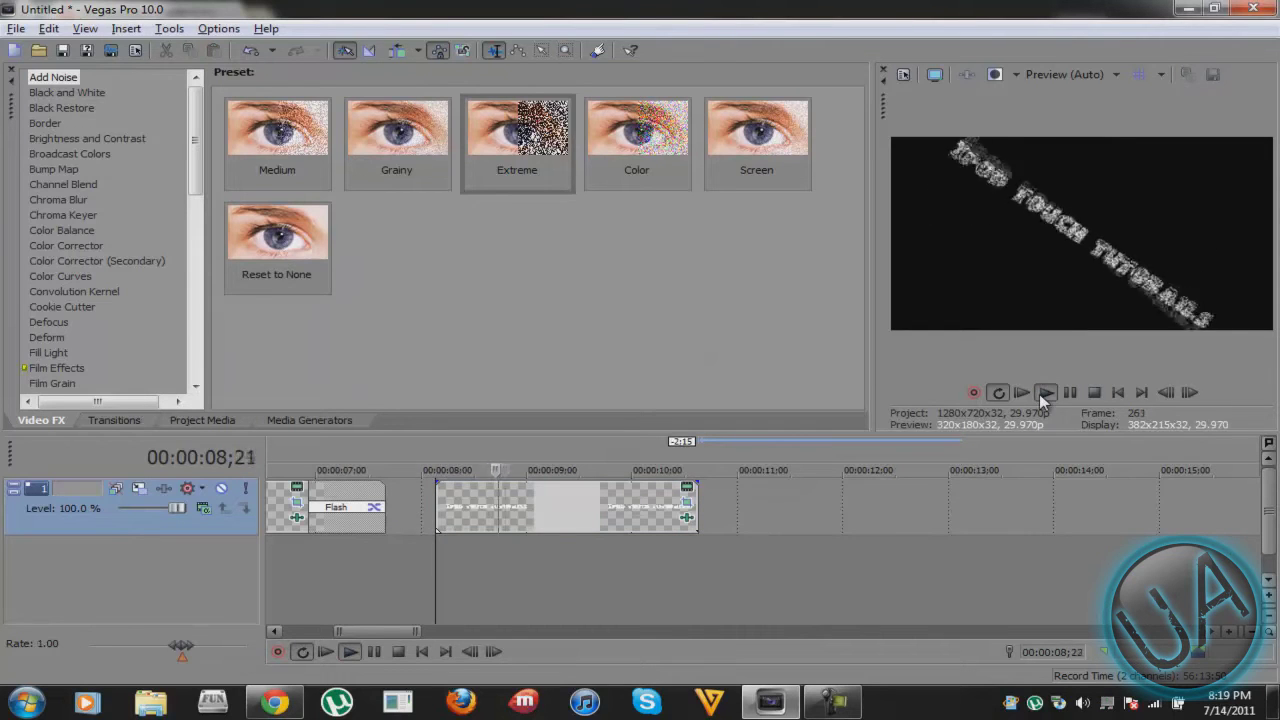
pyautogui.click(1070, 393)
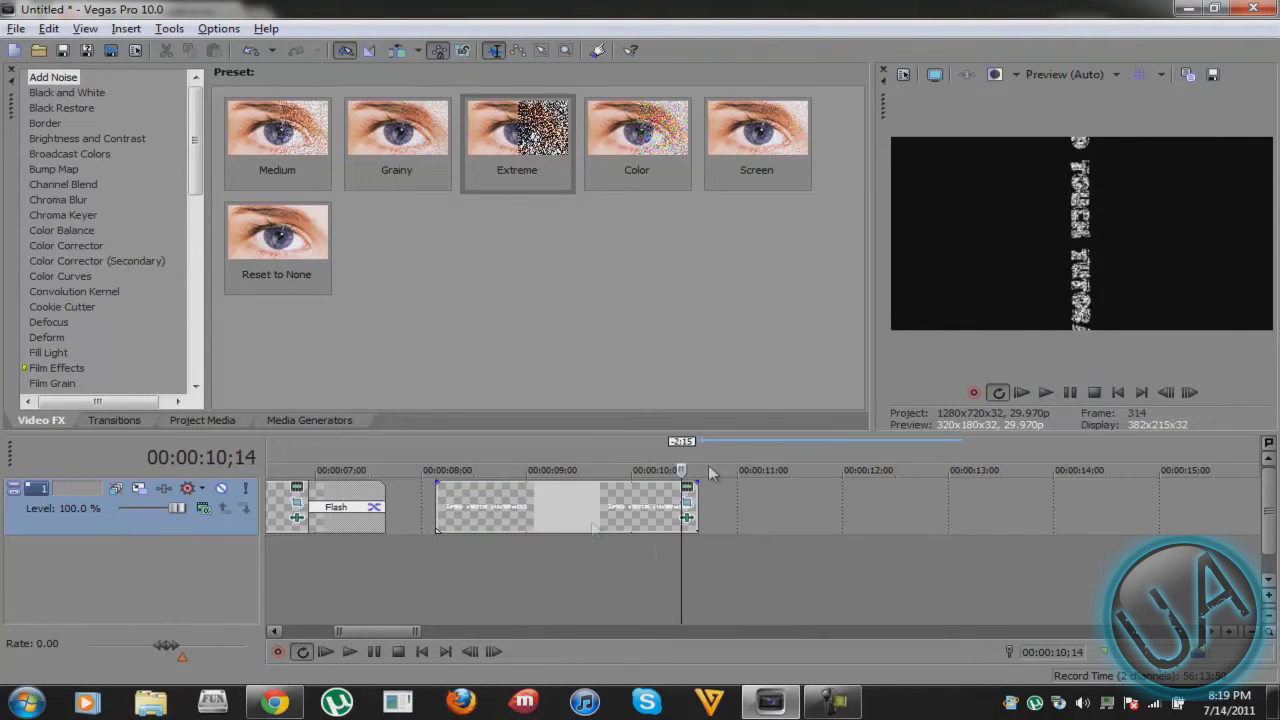
pyautogui.click(469, 561)
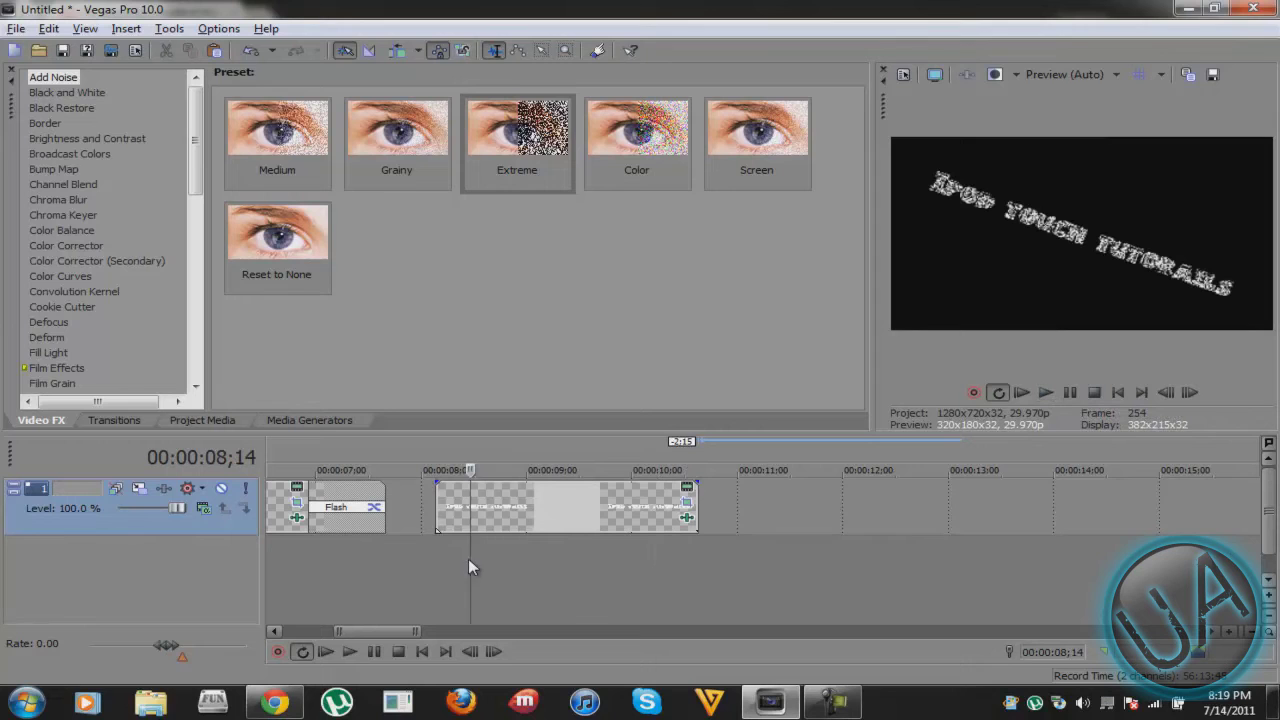
# - Add a Pan/Crop position keyframe to the title event at 00:00:10;01 with the crop frame slightly reduced in height and width around its center
pyautogui.click(687, 500)
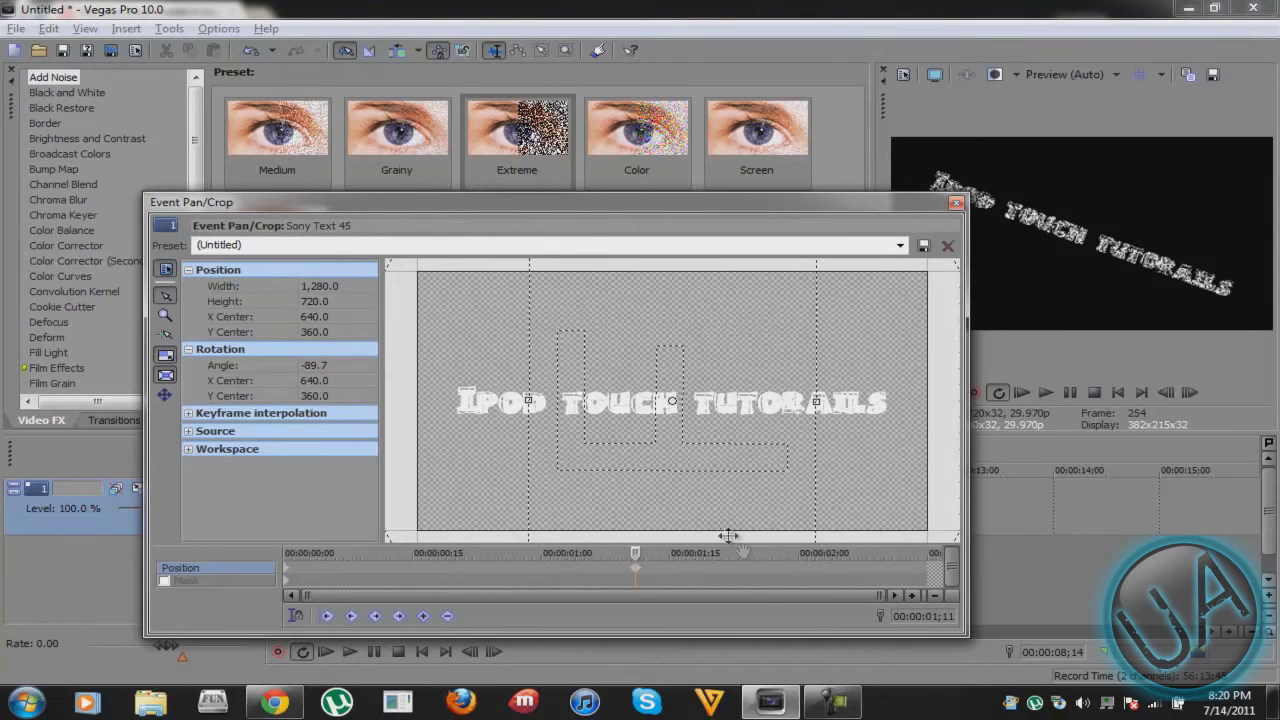
pyautogui.click(788, 579)
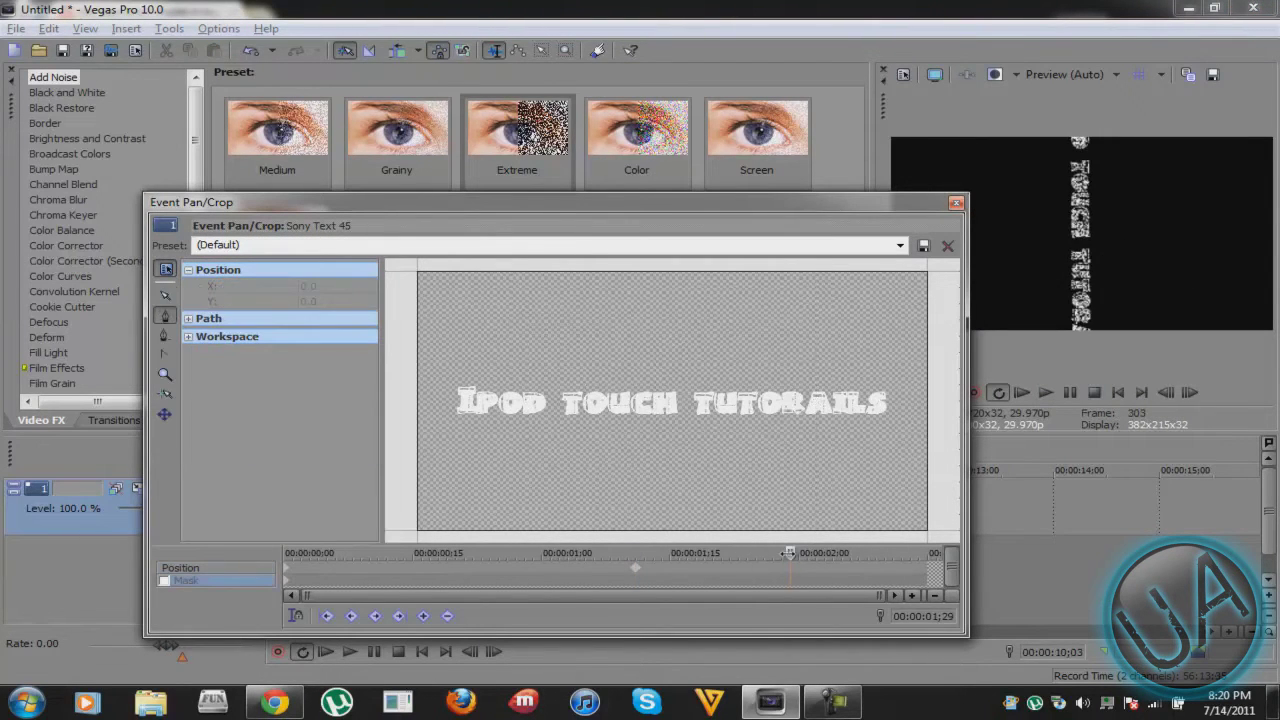
pyautogui.moveTo(789, 552)
pyautogui.mouseDown()
pyautogui.moveTo(893, 555)
pyautogui.moveTo(566, 560)
pyautogui.moveTo(767, 559)
pyautogui.mouseUp()
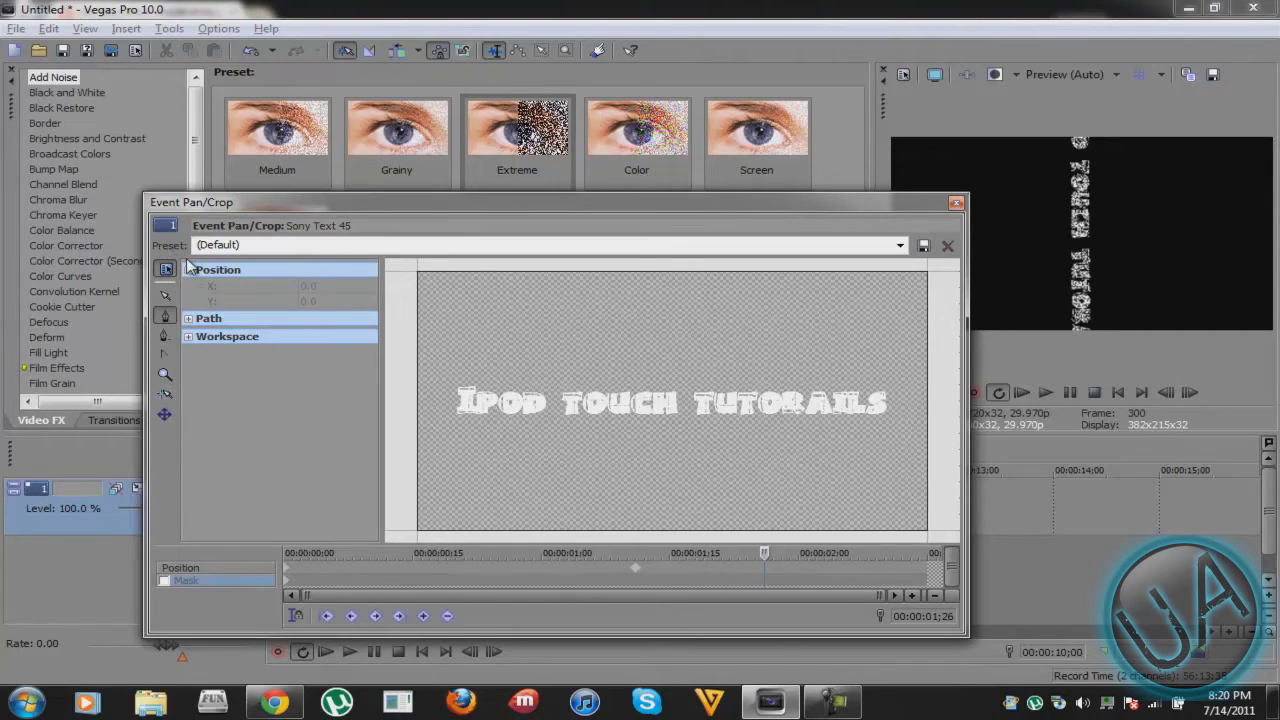
pyautogui.click(196, 567)
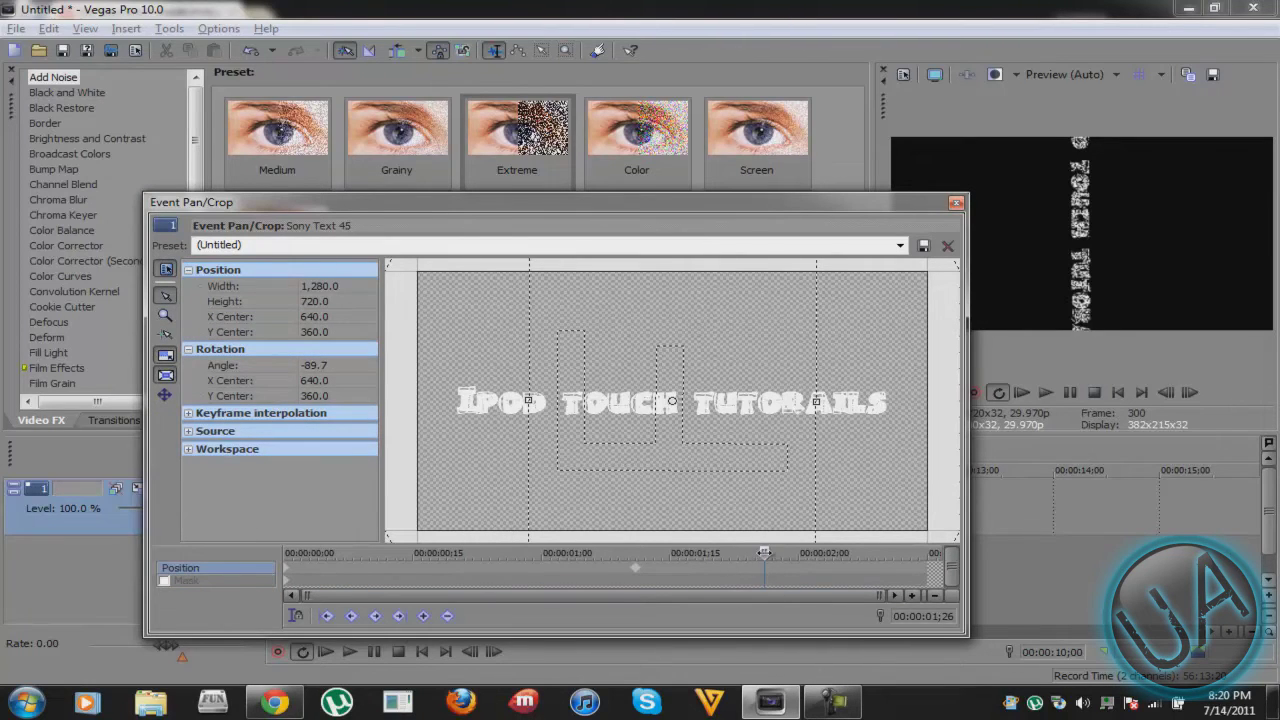
pyautogui.moveTo(764, 552); pyautogui.dragTo(775, 553)
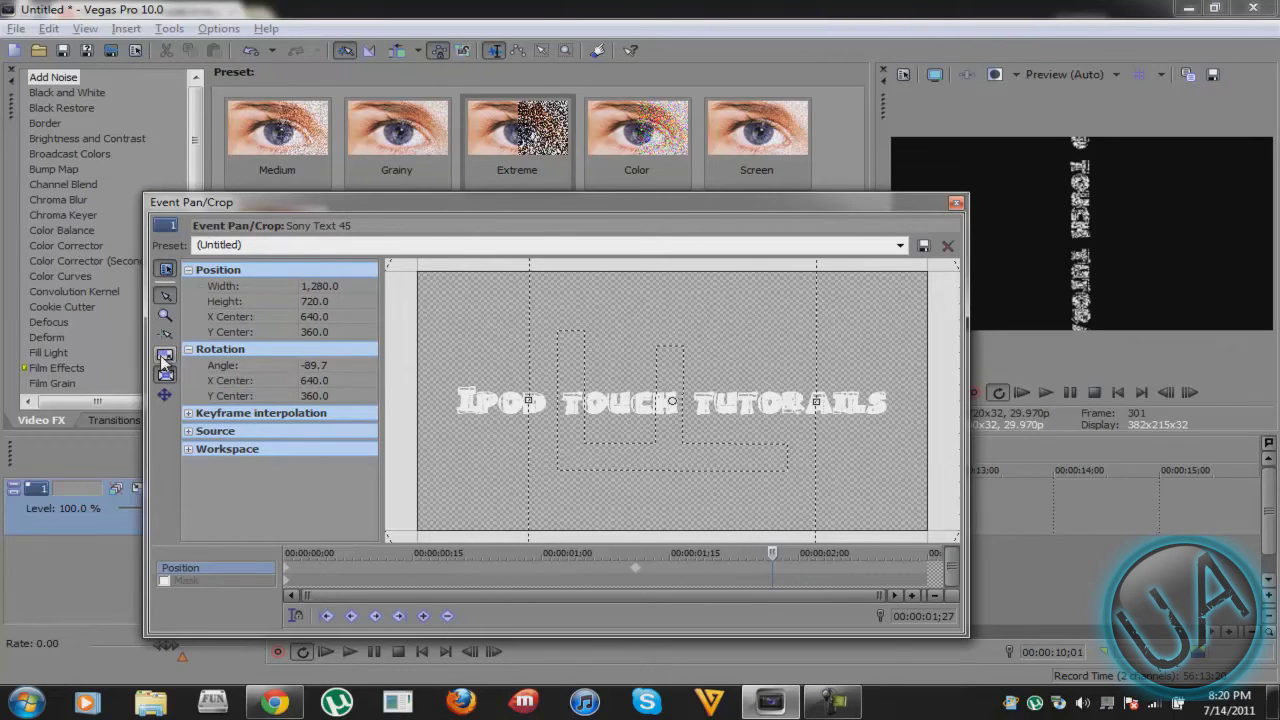
pyautogui.doubleClick(489, 203)
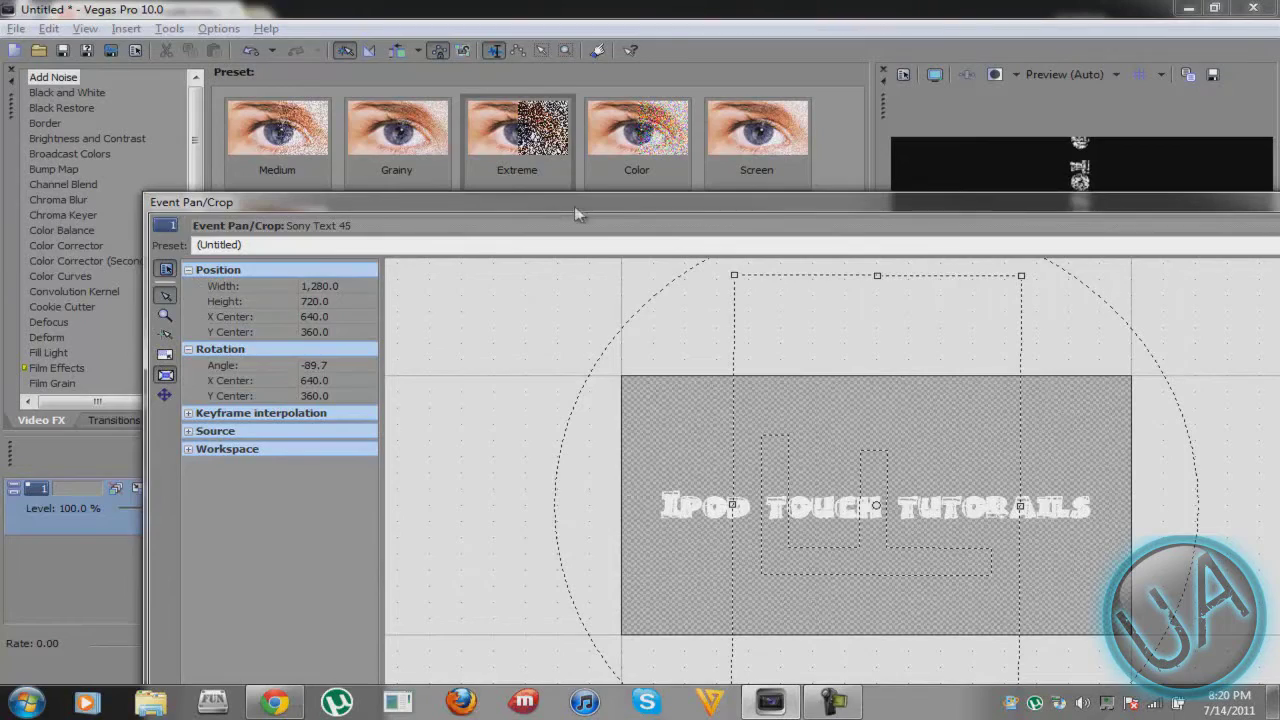
pyautogui.moveTo(574, 206); pyautogui.dragTo(131, 78)
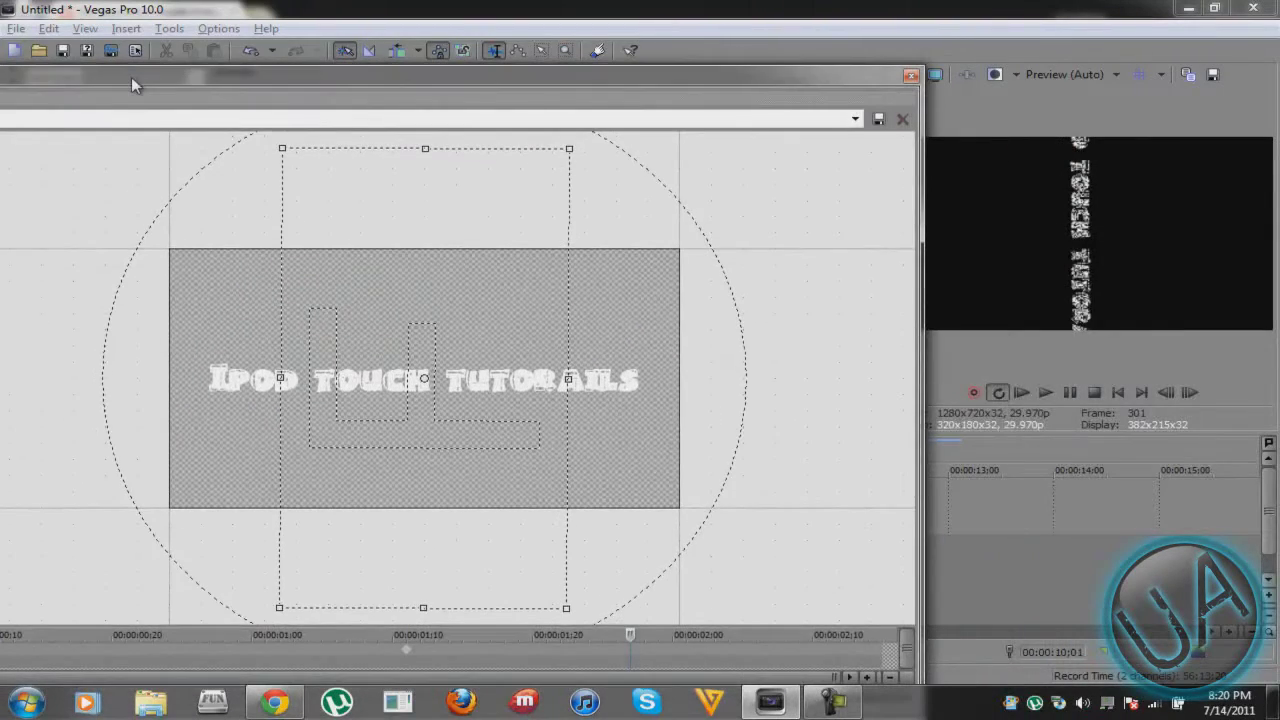
pyautogui.moveTo(424, 148)
pyautogui.mouseDown()
pyautogui.moveTo(424, 187)
pyautogui.moveTo(424, 171)
pyautogui.mouseUp()
pyautogui.moveTo(279, 379); pyautogui.dragTo(312, 378)
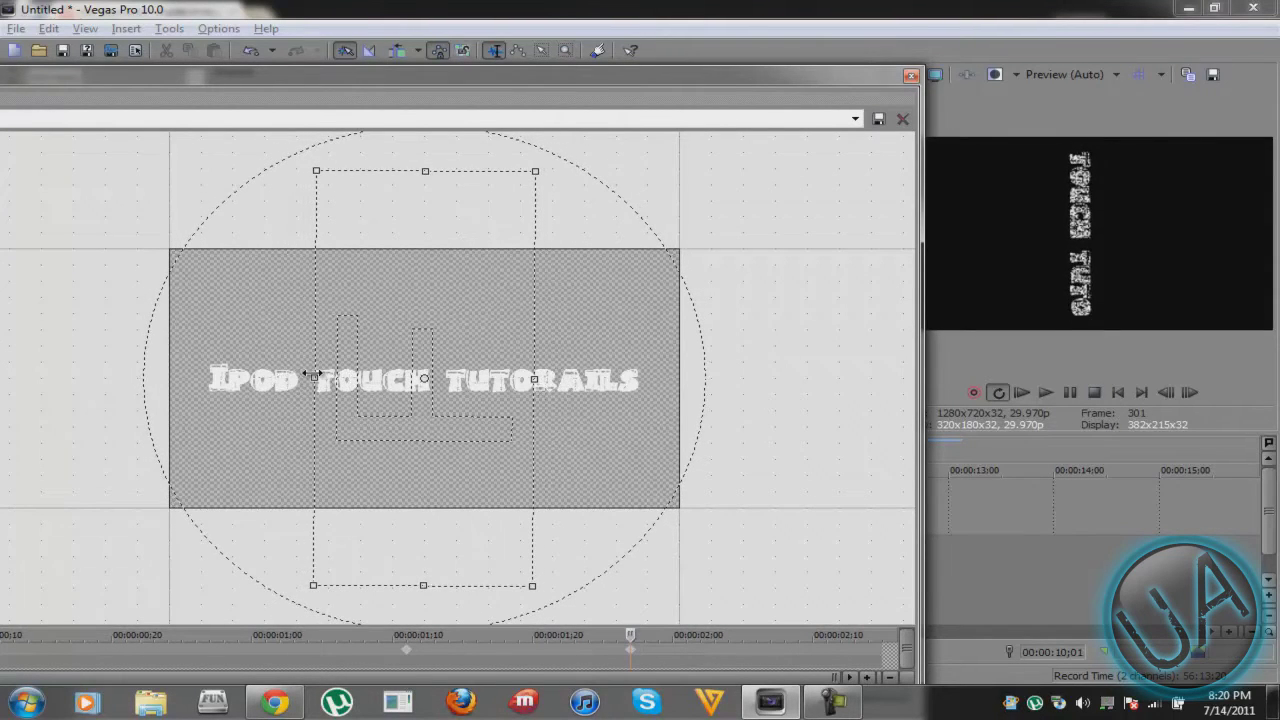
# - Add position keyframes at 00:00:10;06, 00:00:10;11 and 00:00:10;16, narrowing the title's crop frame symmetrically at each one
pyautogui.moveTo(633, 634); pyautogui.dragTo(700, 634)
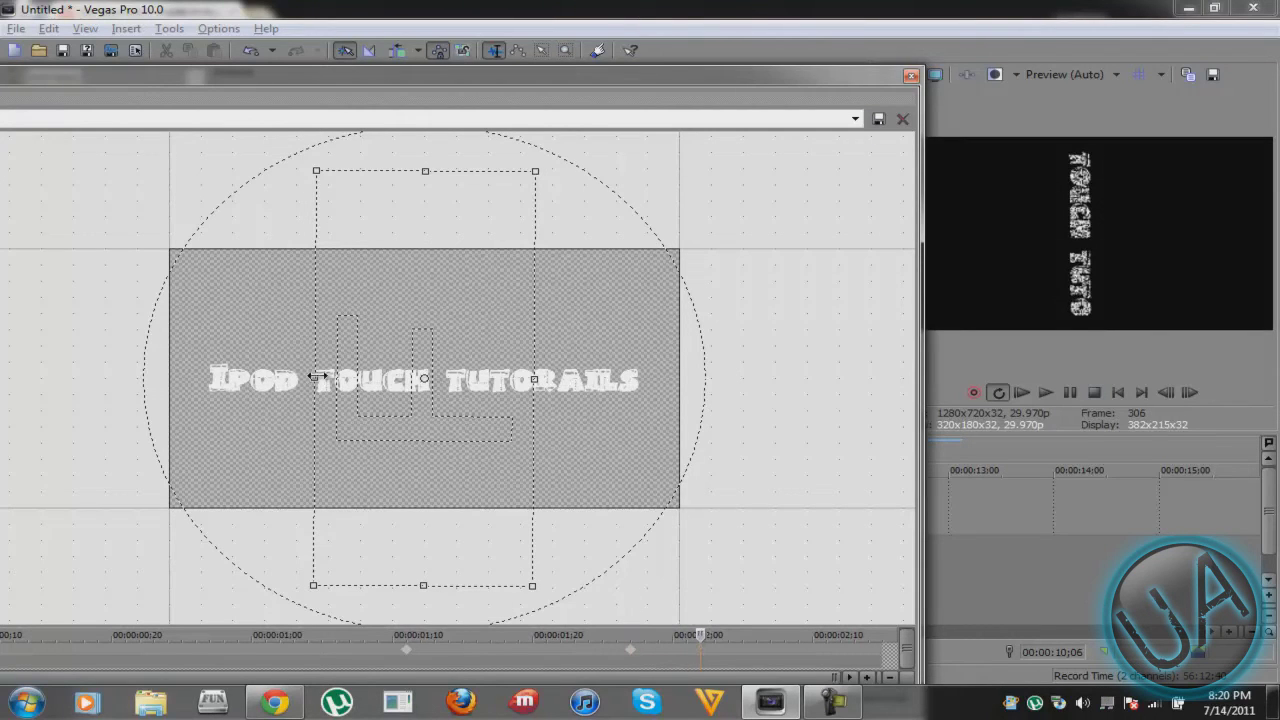
pyautogui.moveTo(318, 376); pyautogui.dragTo(344, 377)
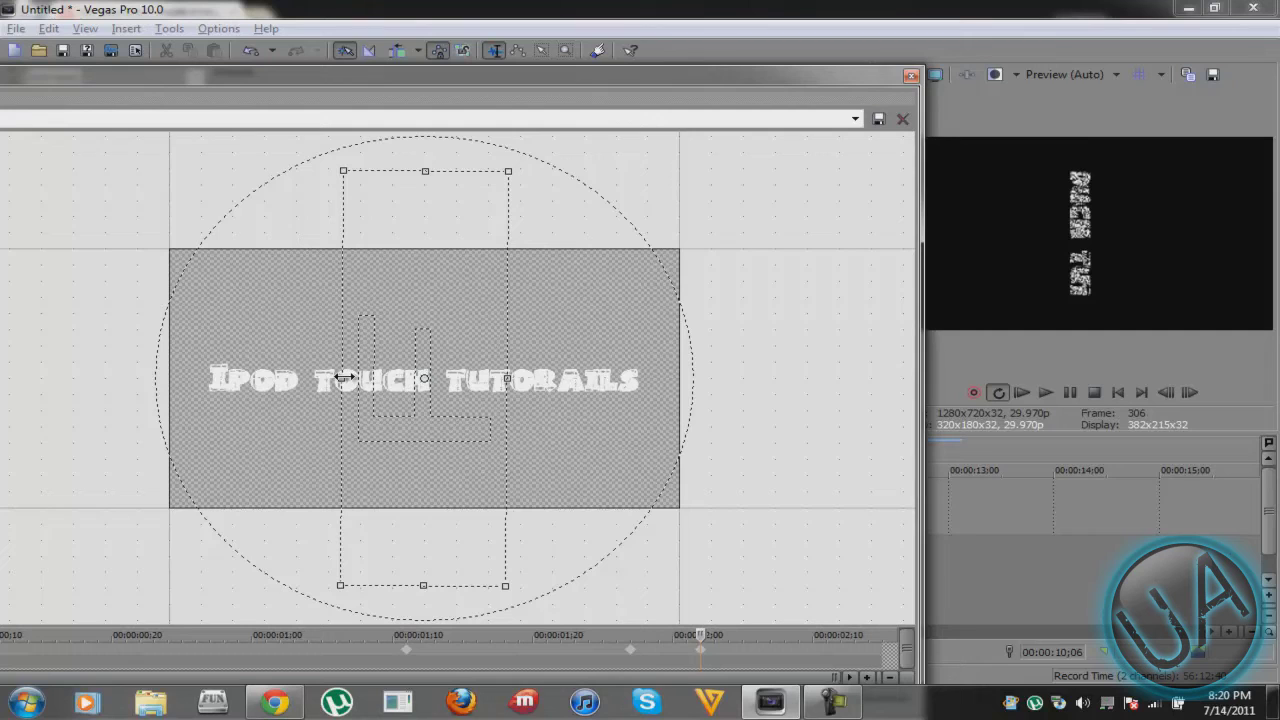
pyautogui.moveTo(700, 634); pyautogui.dragTo(771, 634)
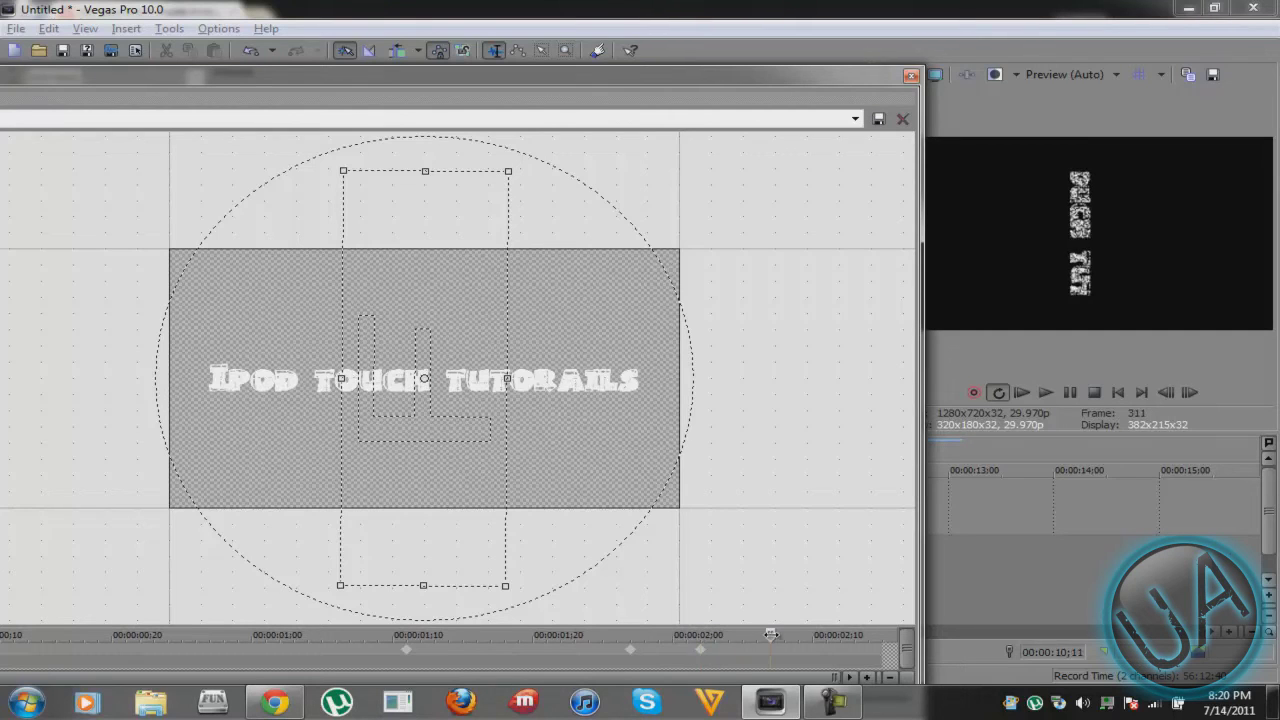
pyautogui.moveTo(345, 378); pyautogui.dragTo(381, 377)
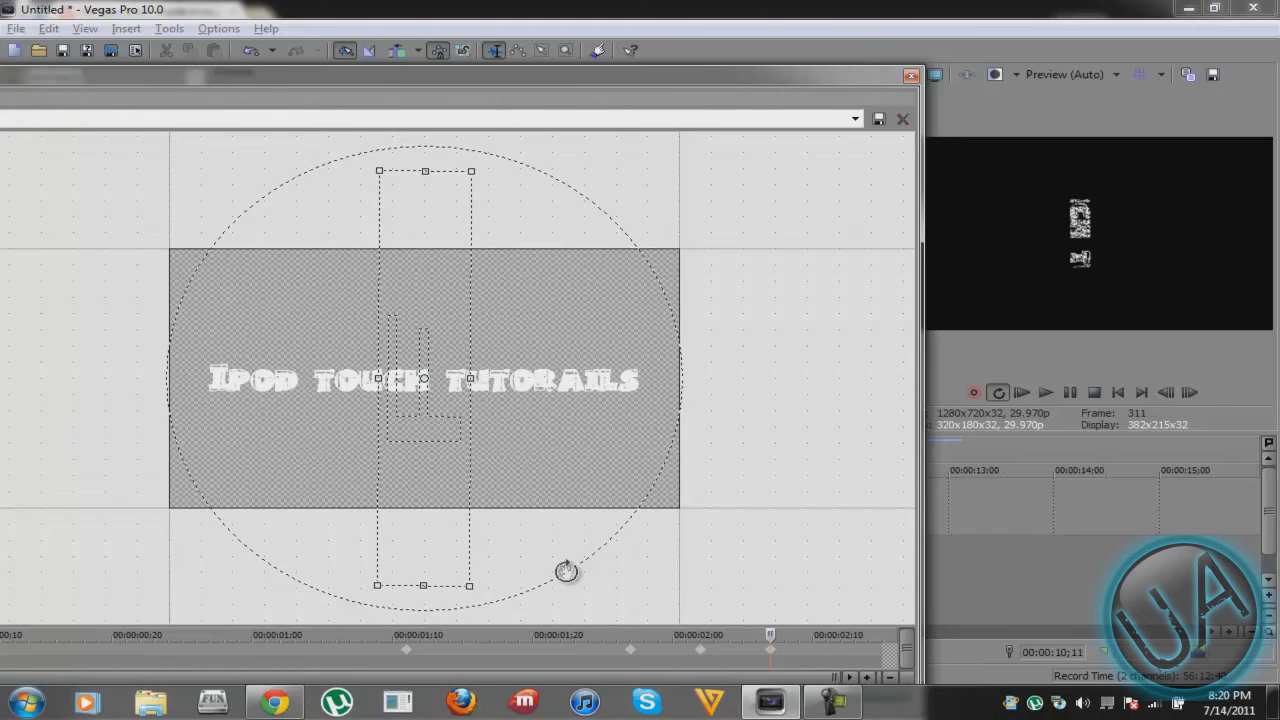
pyautogui.moveTo(775, 636); pyautogui.dragTo(840, 634)
pyautogui.moveTo(377, 380); pyautogui.dragTo(389, 378)
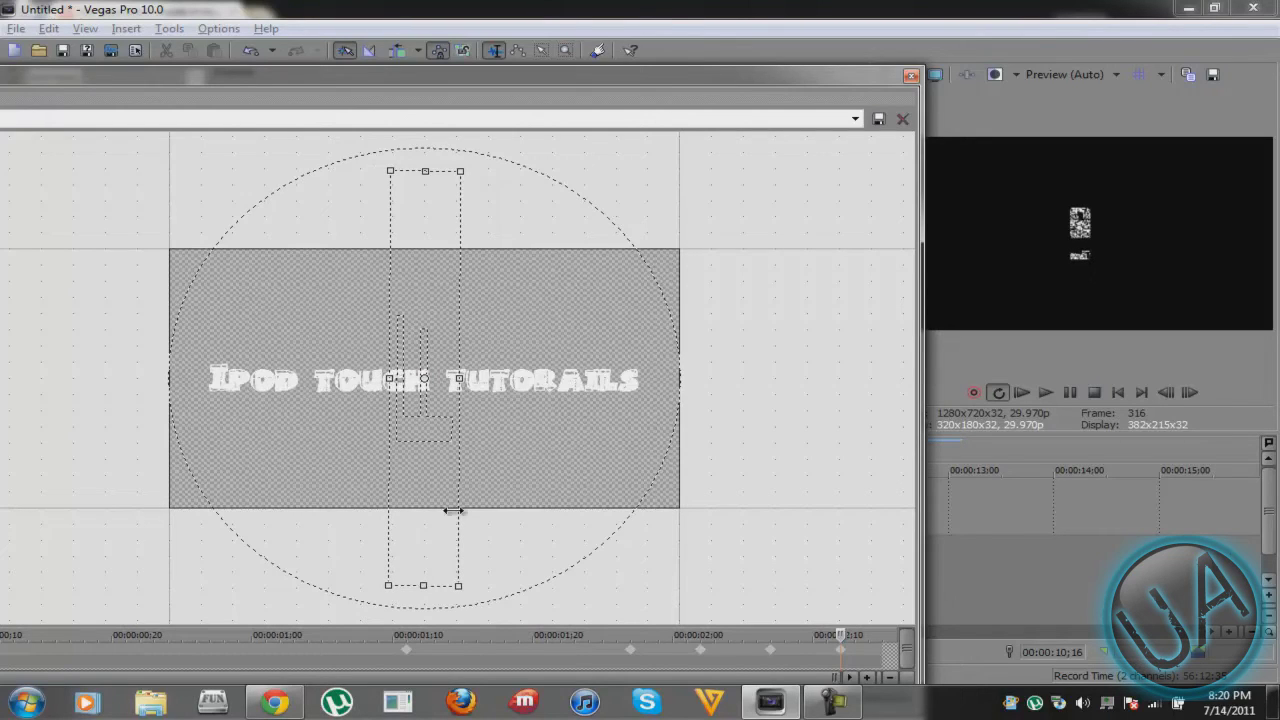
# - Shrink the crop frame at 00:00:10;16 to a small area centered on the H of "touch", and close the Pan/Crop settings
pyautogui.moveTo(423, 590); pyautogui.dragTo(424, 418)
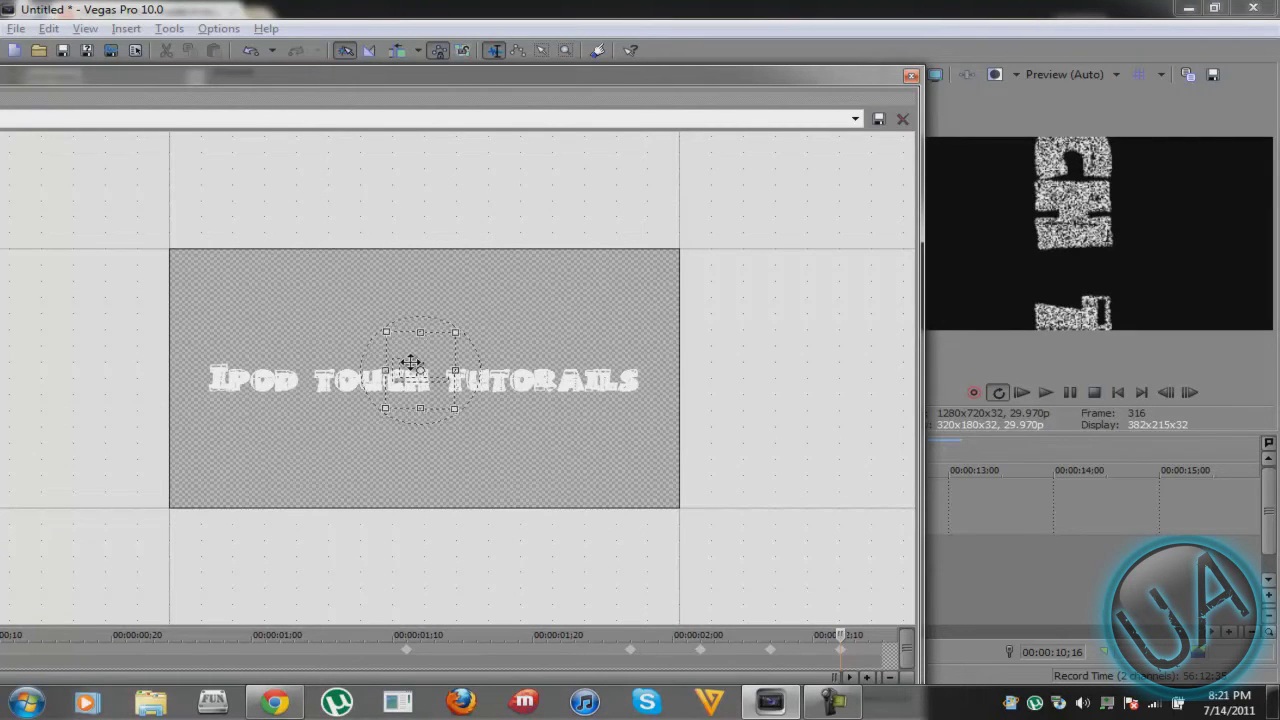
pyautogui.moveTo(410, 362)
pyautogui.mouseDown()
pyautogui.moveTo(425, 362)
pyautogui.moveTo(417, 355)
pyautogui.moveTo(413, 375)
pyautogui.mouseUp()
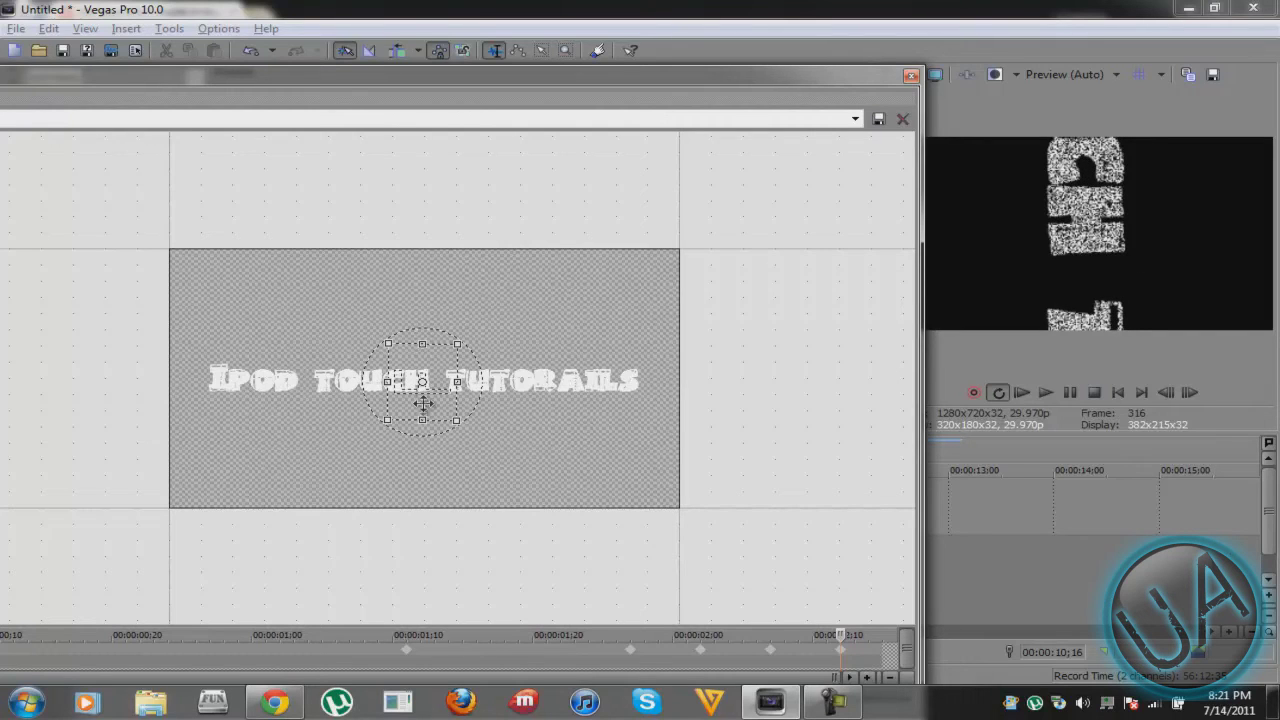
pyautogui.moveTo(424, 422)
pyautogui.mouseDown()
pyautogui.moveTo(425, 402)
pyautogui.moveTo(425, 434)
pyautogui.mouseUp()
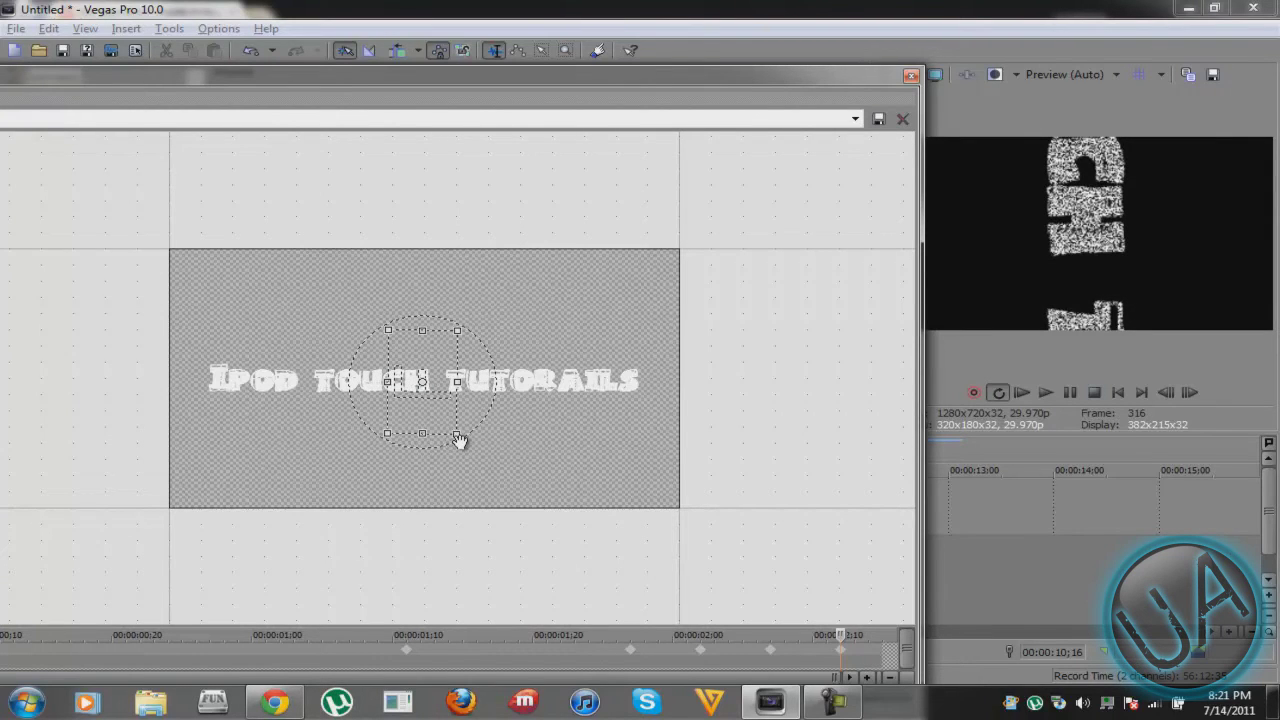
pyautogui.moveTo(453, 438); pyautogui.dragTo(440, 411)
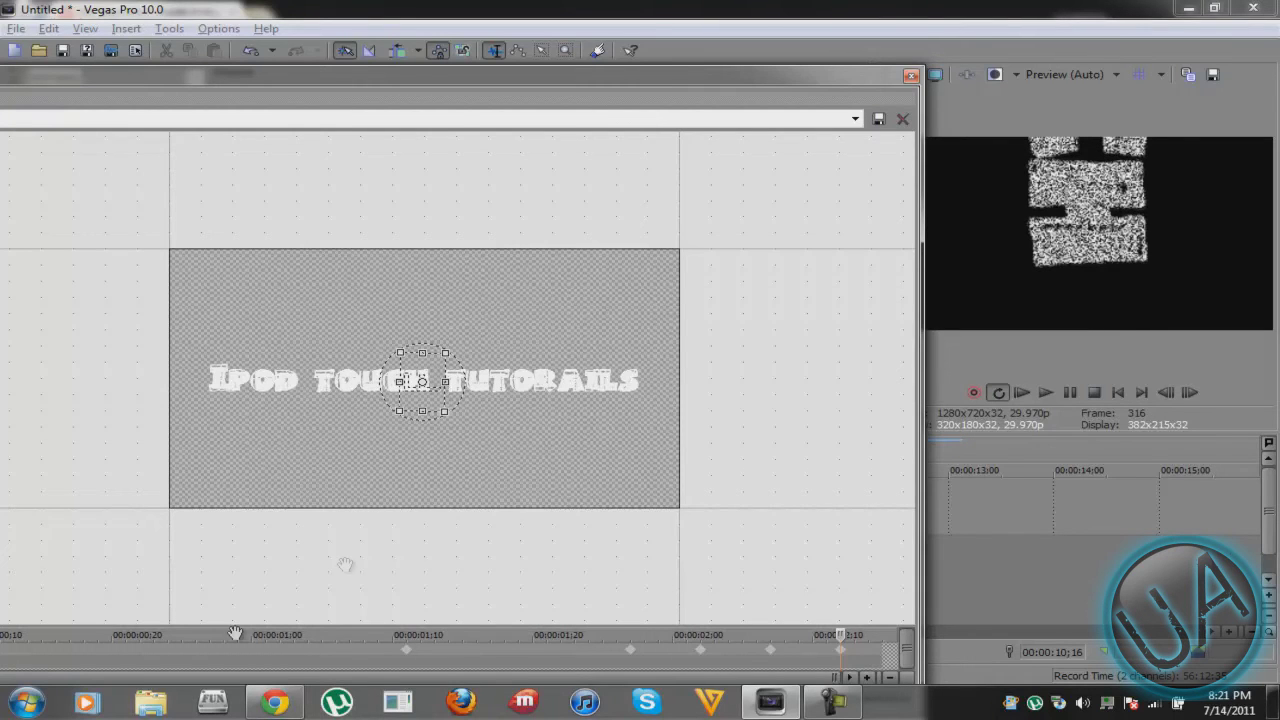
pyautogui.click(910, 75)
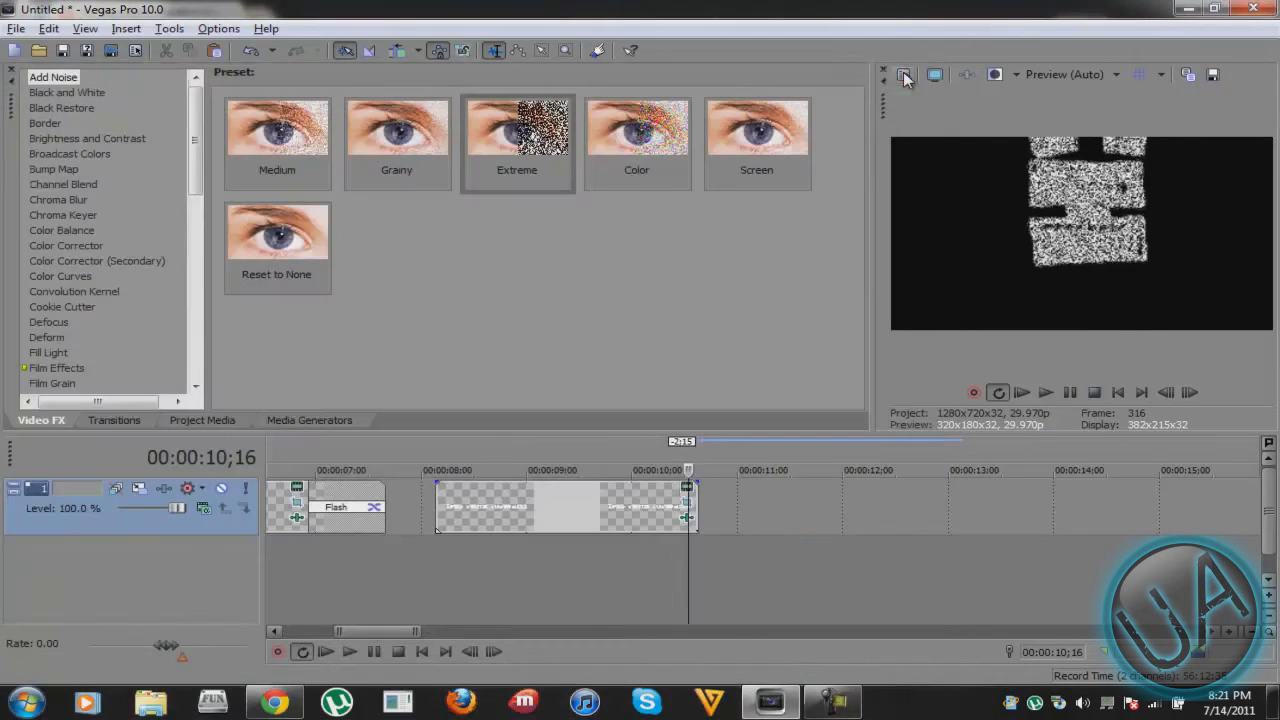
# - Preview the title's rotation and narrowing crop from about 00:00:08;00, and select the title event at 00:00:10;07
pyautogui.click(423, 572)
pyautogui.click(1045, 392)
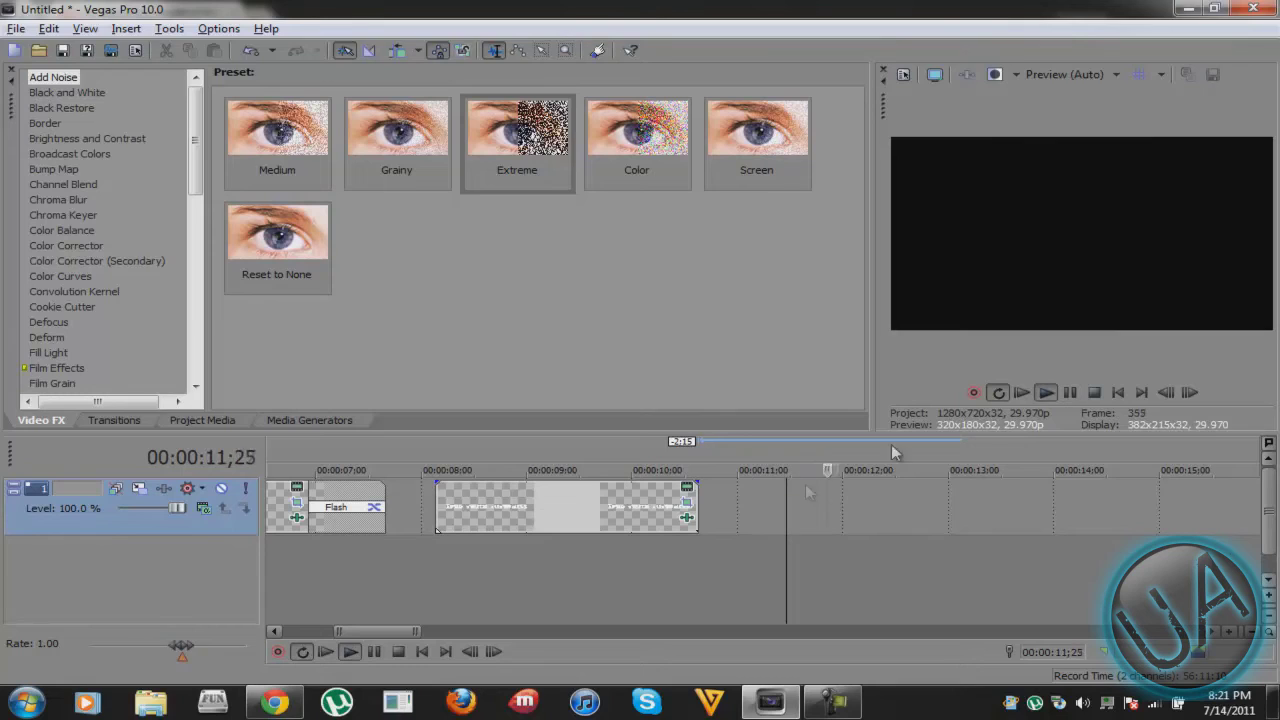
pyautogui.click(1072, 394)
pyautogui.click(655, 487)
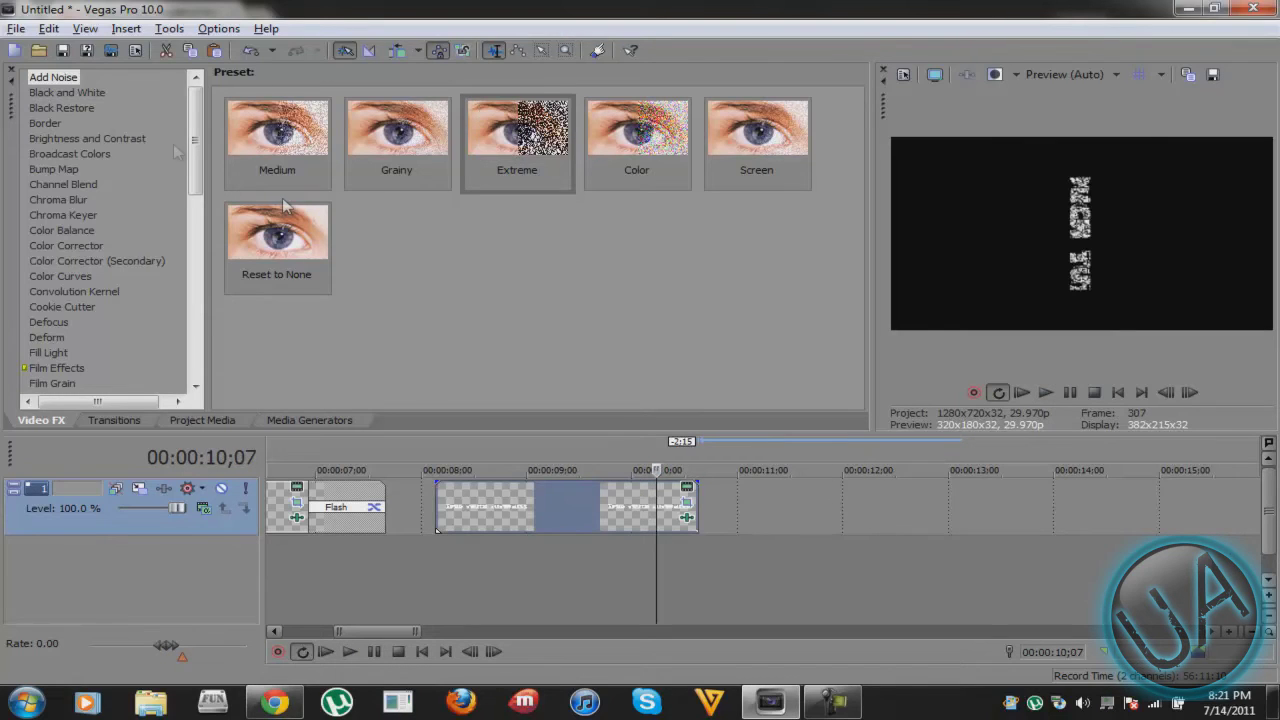
# - Play the "My New Intro" video in Chrome to its end for comparison, and switch back to Vegas Pro
pyautogui.click(275, 702)
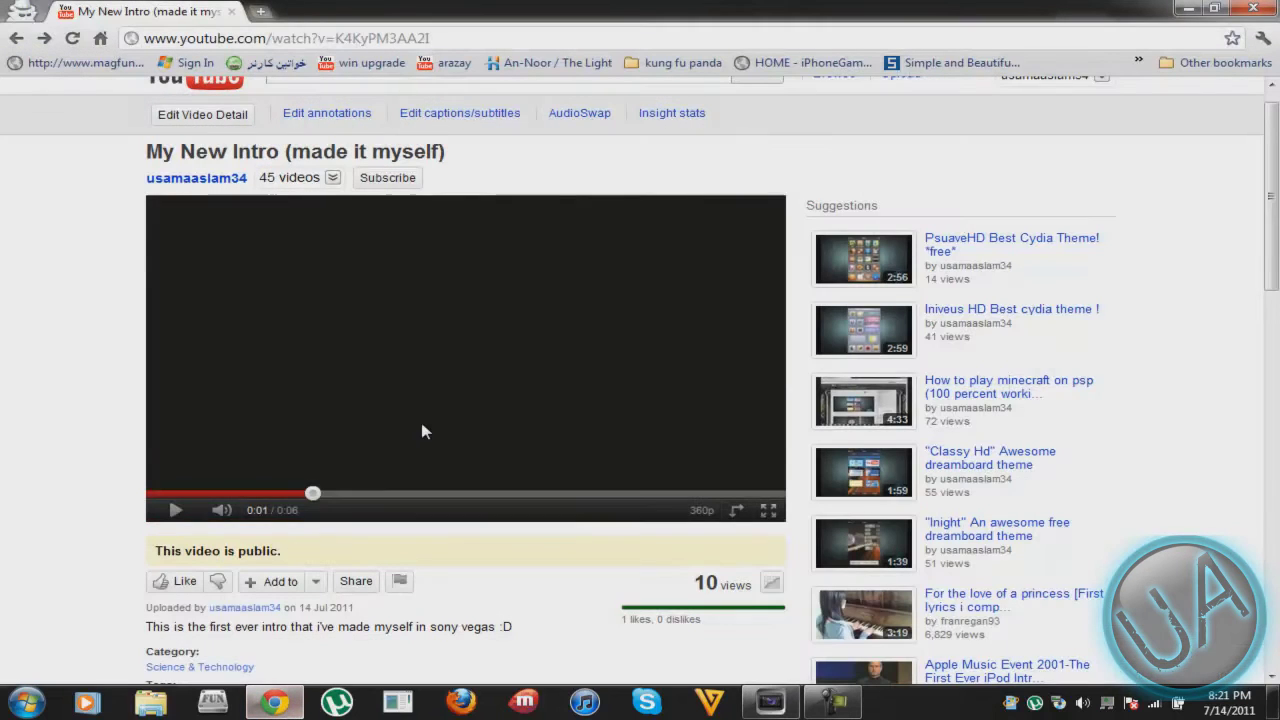
pyautogui.click(421, 431)
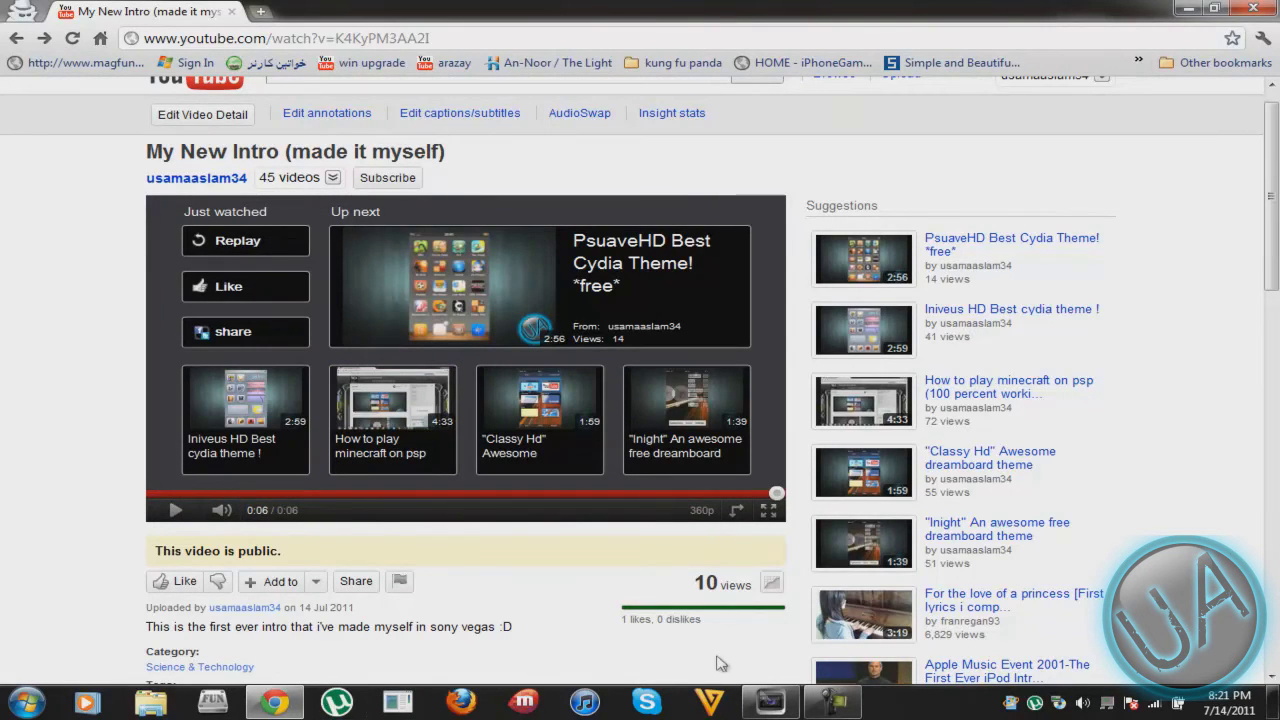
pyautogui.click(770, 702)
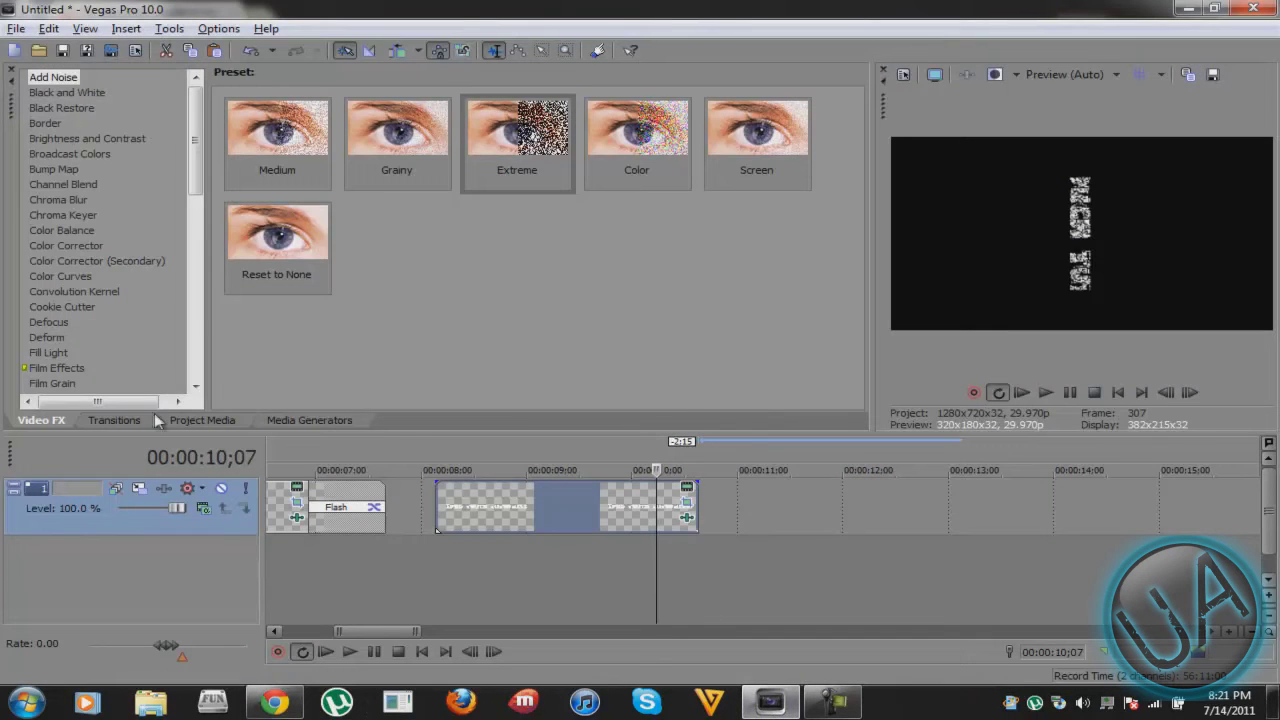
# - Apply the Hard Flash transition to the end of the title event, and move its settings window off the timeline
pyautogui.click(124, 417)
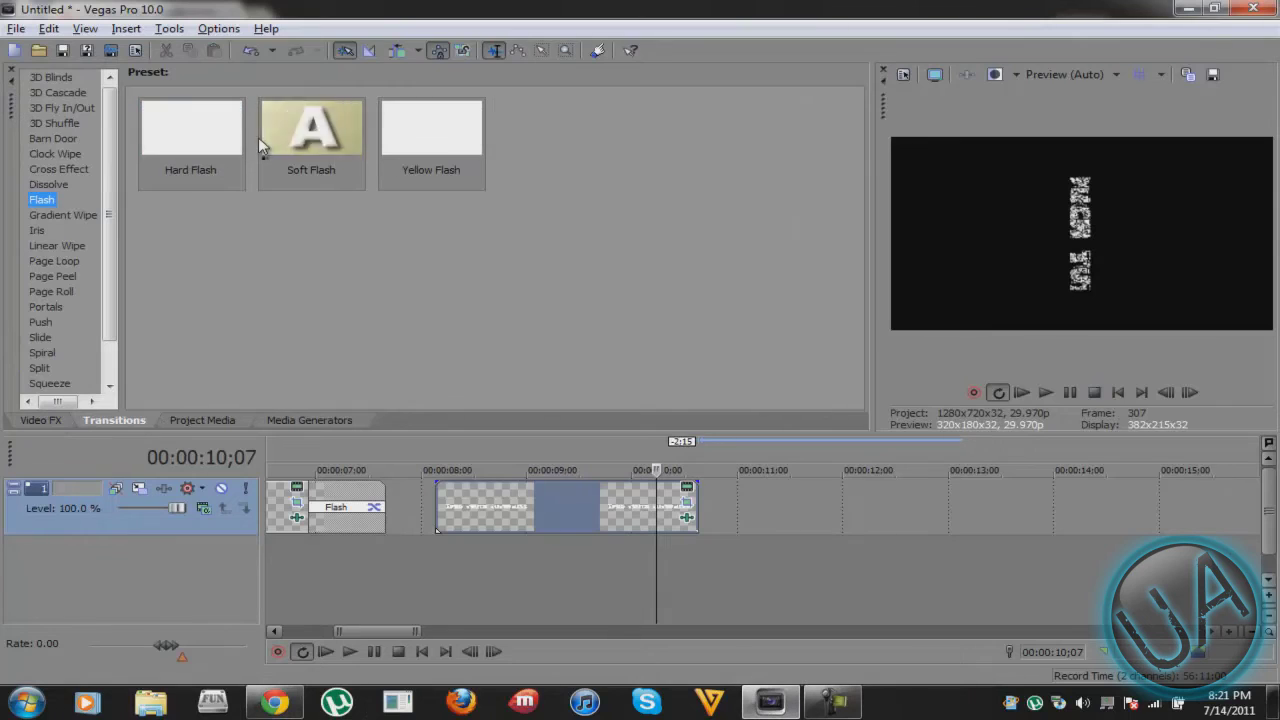
pyautogui.moveTo(185, 130); pyautogui.dragTo(698, 531)
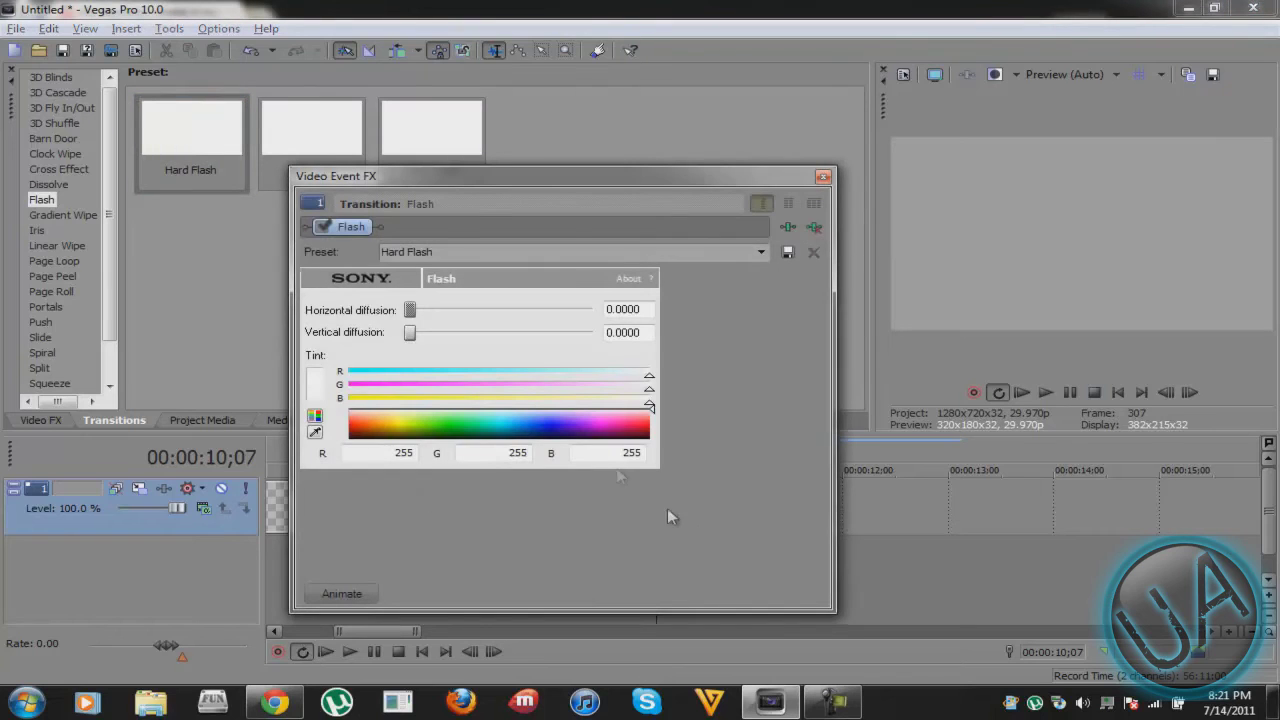
pyautogui.moveTo(595, 175); pyautogui.dragTo(242, 151)
pyautogui.click(585, 539)
pyautogui.click(610, 536)
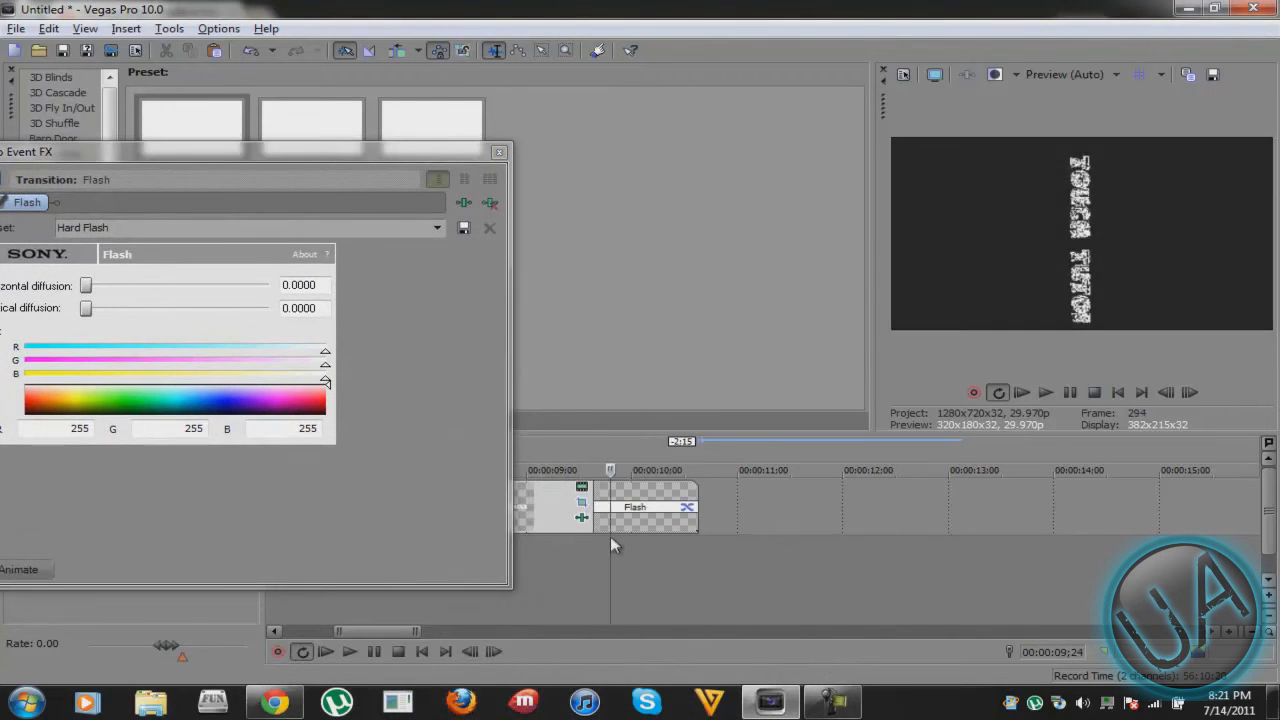
# - Shorten the title's closing flash to a fade offset of 00:00:00;16, and preview the end of the event
pyautogui.click(625, 563)
pyautogui.doubleClick(646, 548)
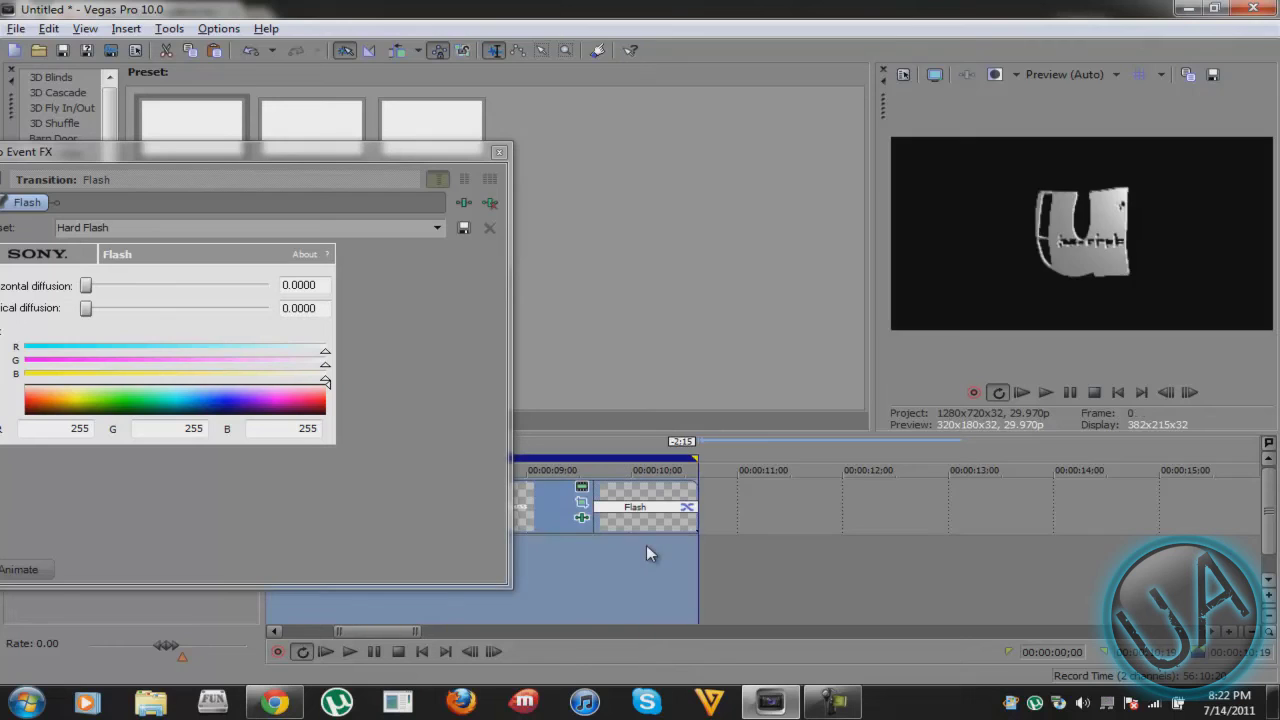
pyautogui.click(632, 548)
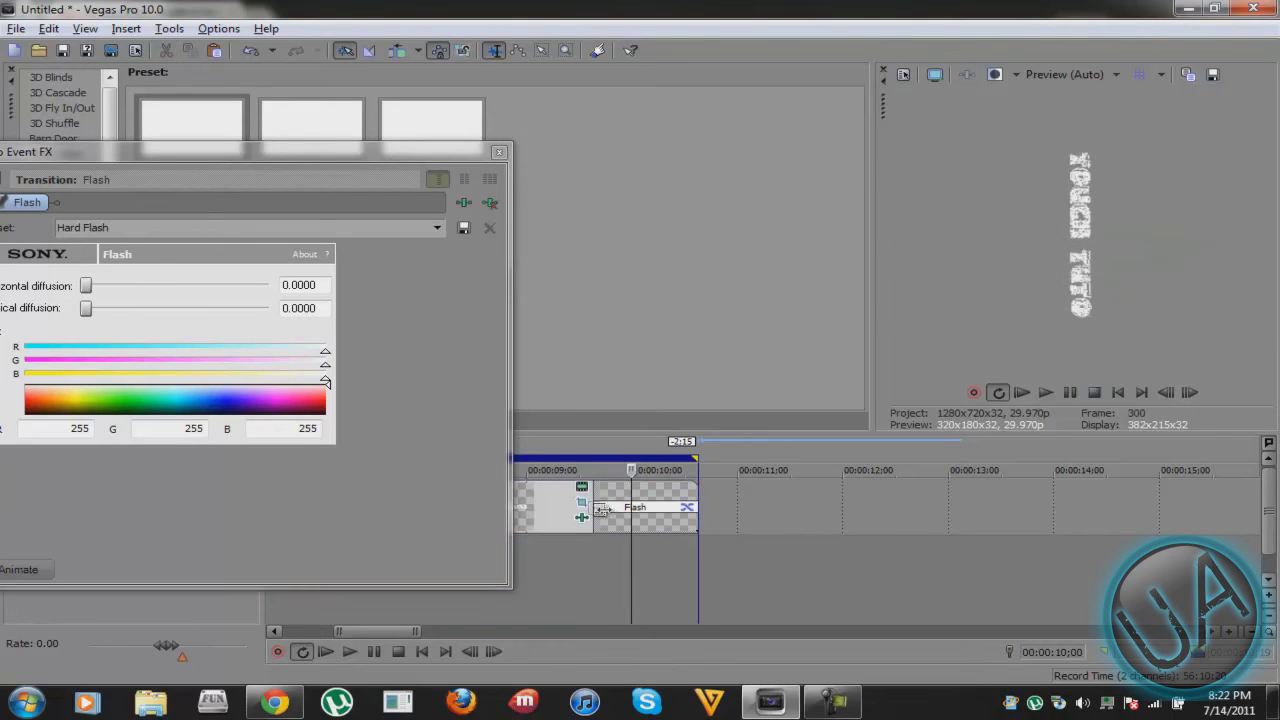
pyautogui.moveTo(597, 503); pyautogui.dragTo(647, 505)
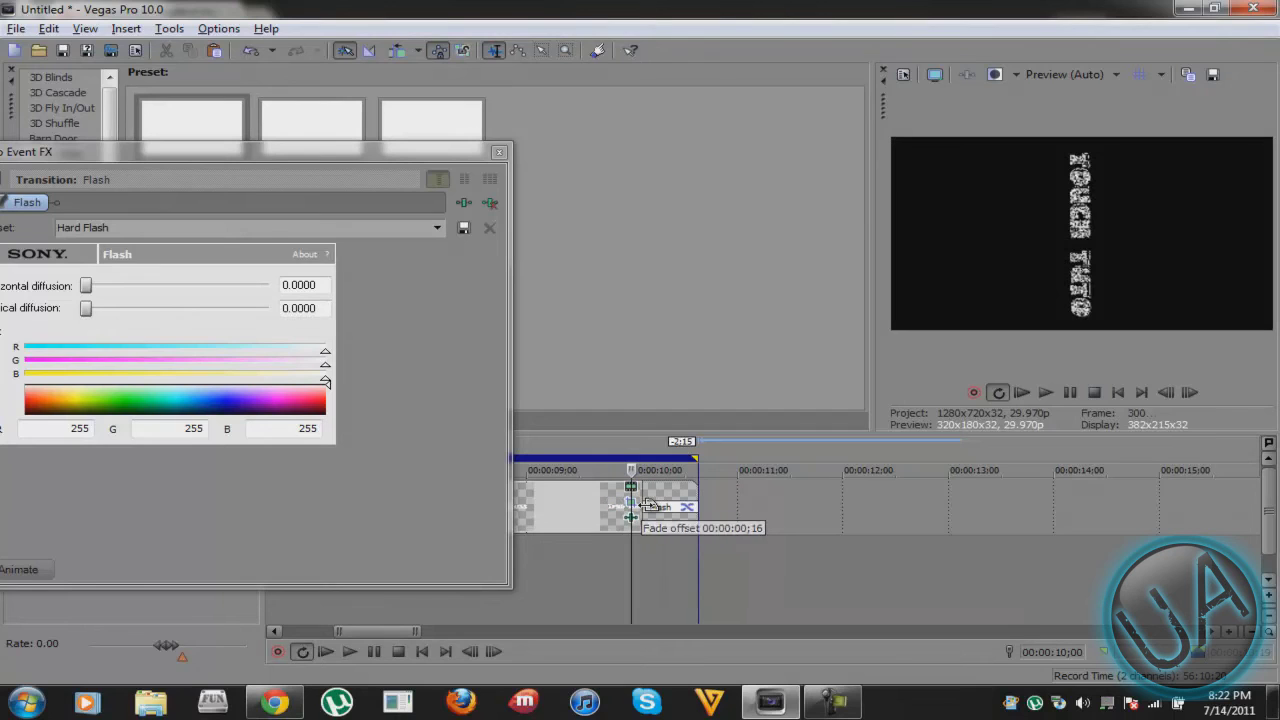
pyautogui.click(661, 549)
pyautogui.press('space')
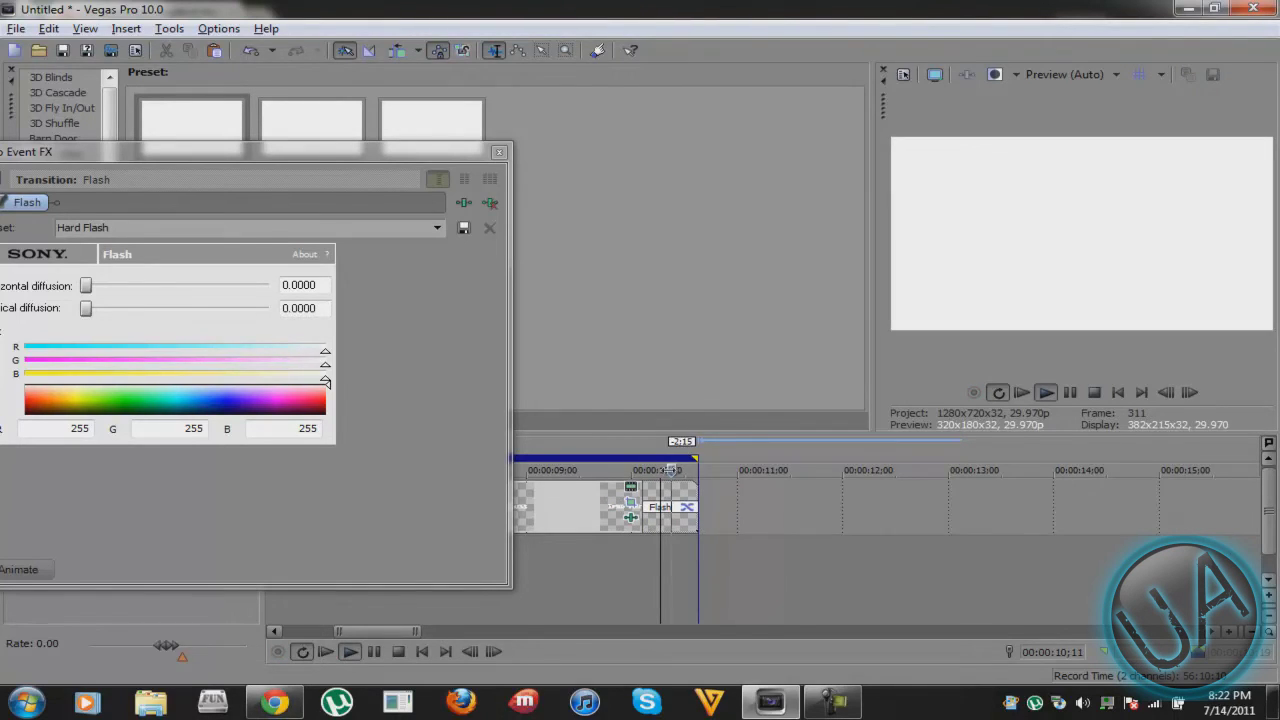
pyautogui.press('space')
# - Shorten the closing flash further so it starts at about 00:00:10;13, and preview it from 00:00:10;03
pyautogui.moveTo(650, 512); pyautogui.dragTo(686, 505)
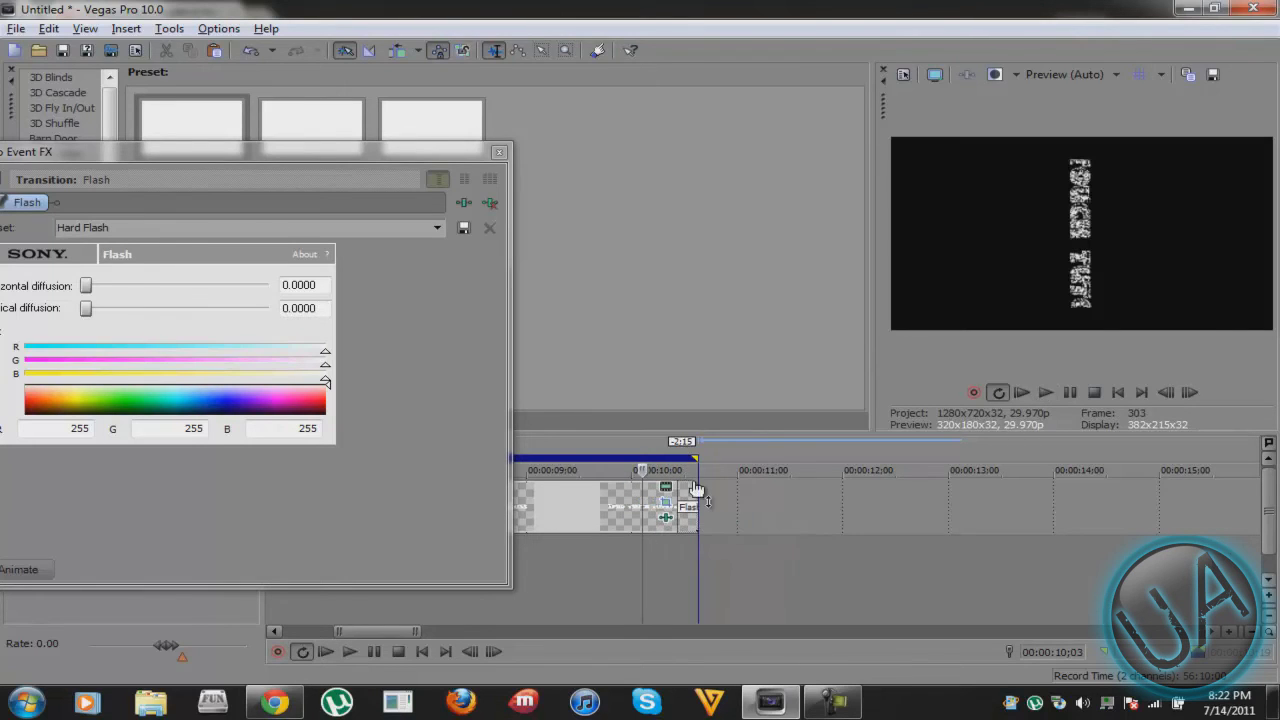
pyautogui.press('space')
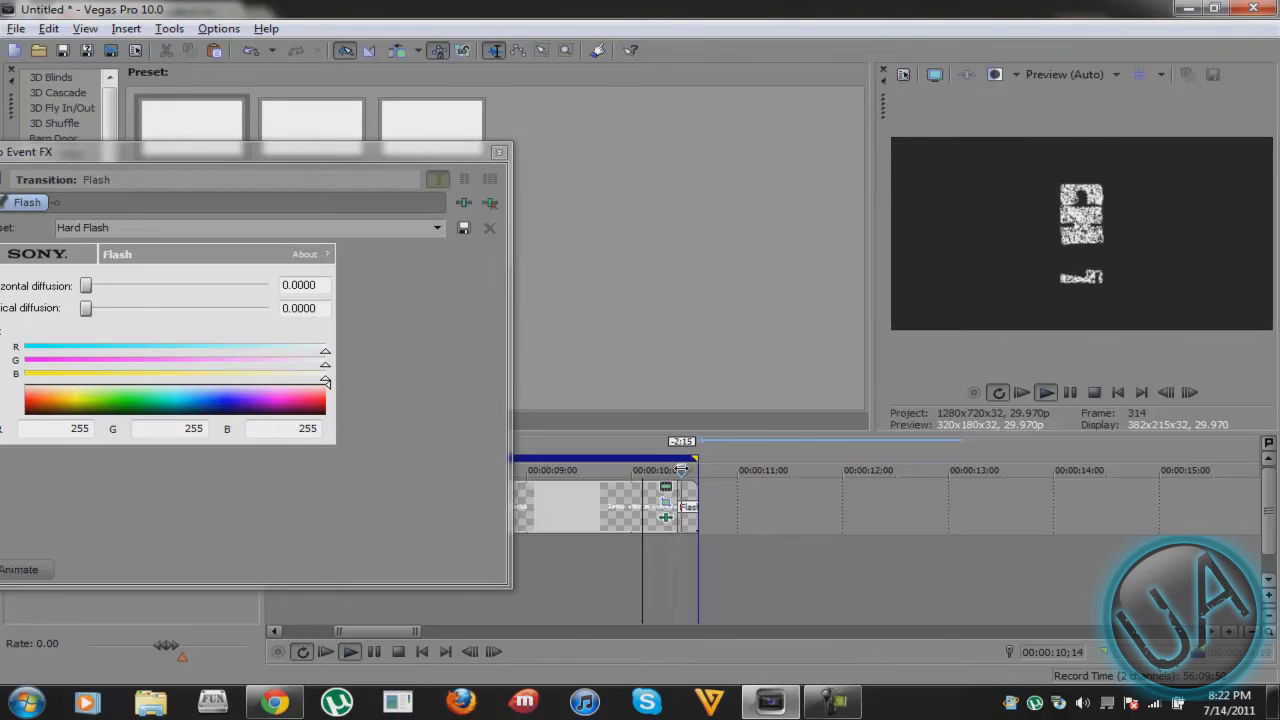
pyautogui.press('space')
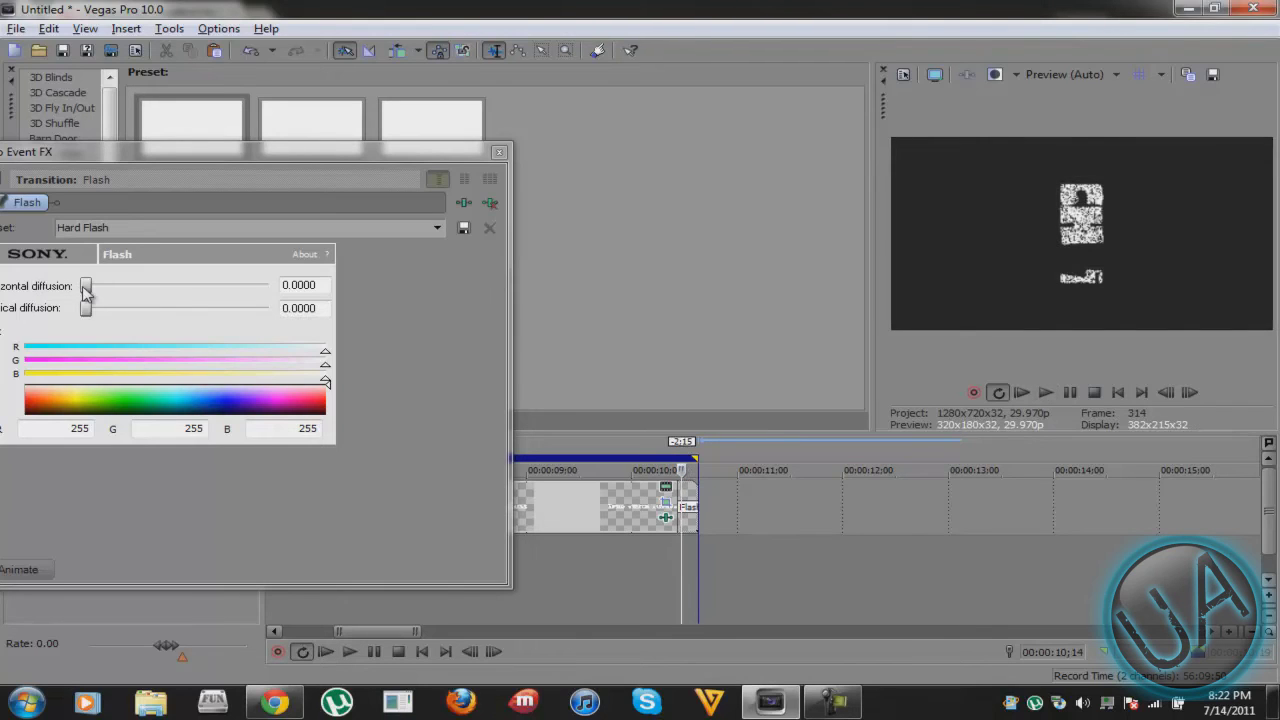
# - Set the closing flash's horizontal diffusion to 0.8780, and preview the title event from near its start
pyautogui.moveTo(86, 290); pyautogui.dragTo(172, 288)
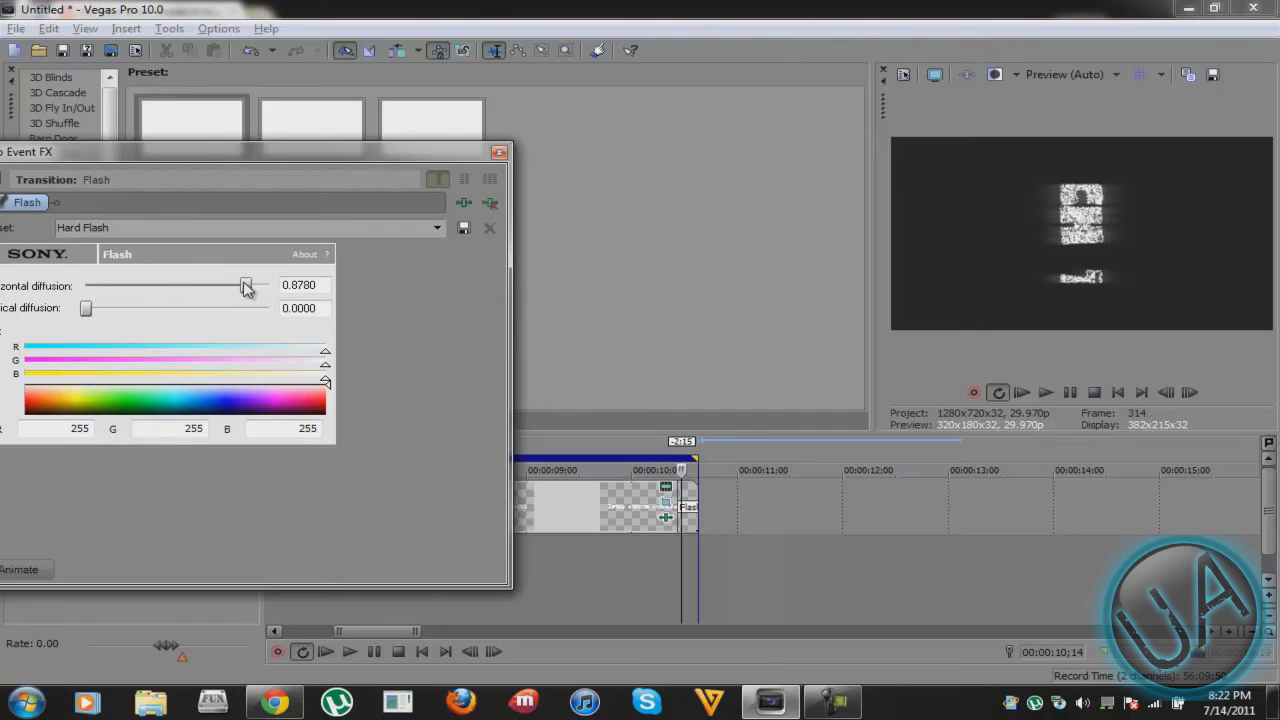
pyautogui.click(499, 152)
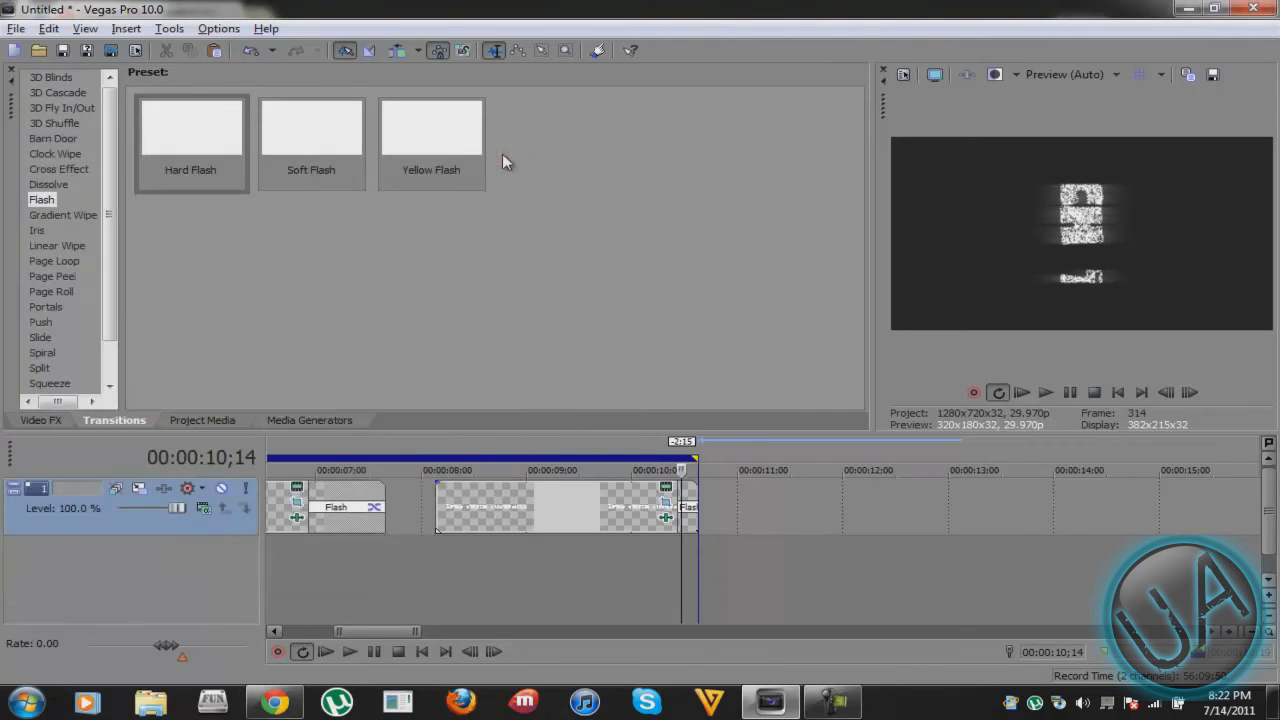
pyautogui.click(448, 557)
pyautogui.click(1040, 396)
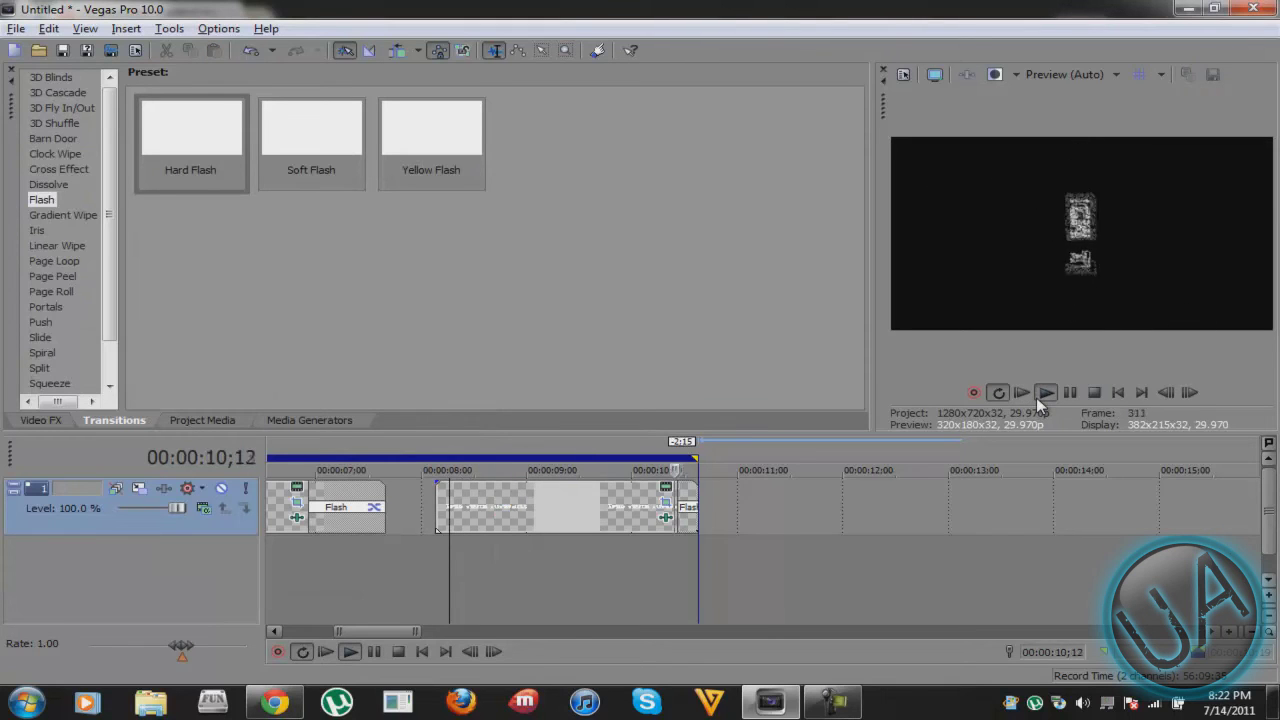
pyautogui.click(1095, 393)
pyautogui.press('Left')
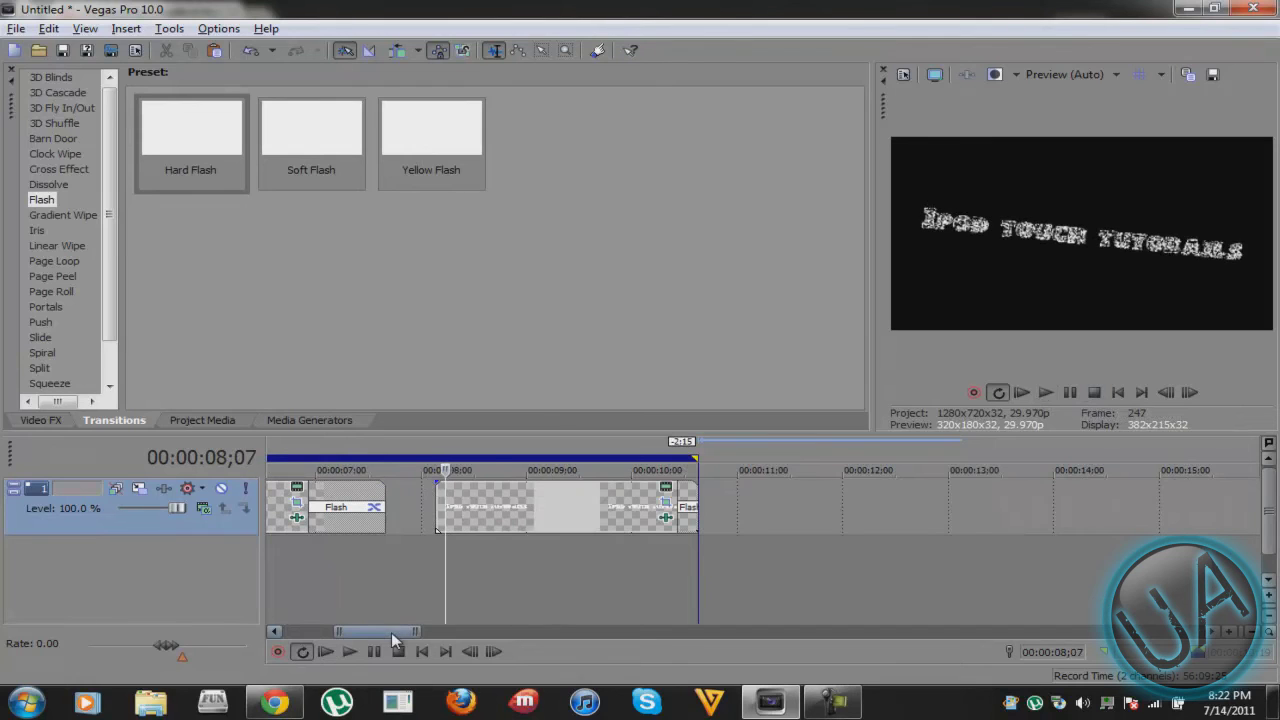
# - Play the intro from 00:00:00;00 to check the flashing letters and the title, and stop playback
pyautogui.moveTo(392, 633); pyautogui.dragTo(295, 631)
pyautogui.moveTo(1147, 499); pyautogui.dragTo(1100, 512)
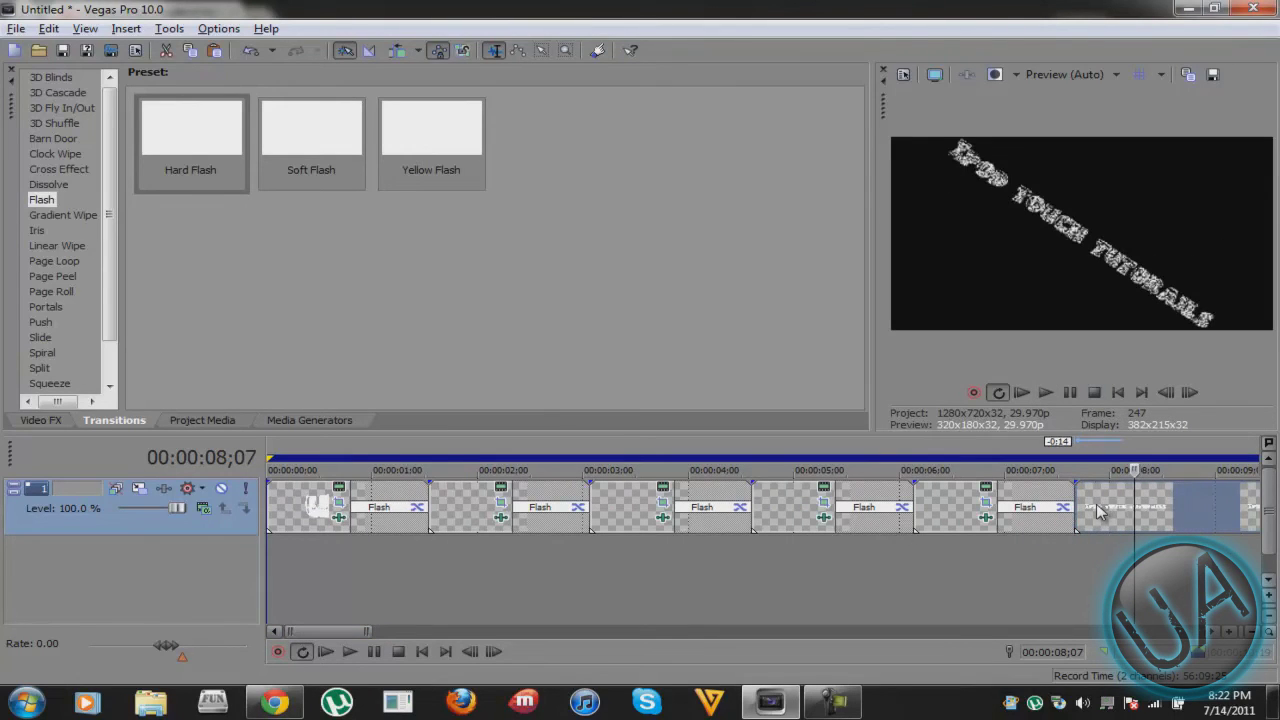
pyautogui.click(275, 555)
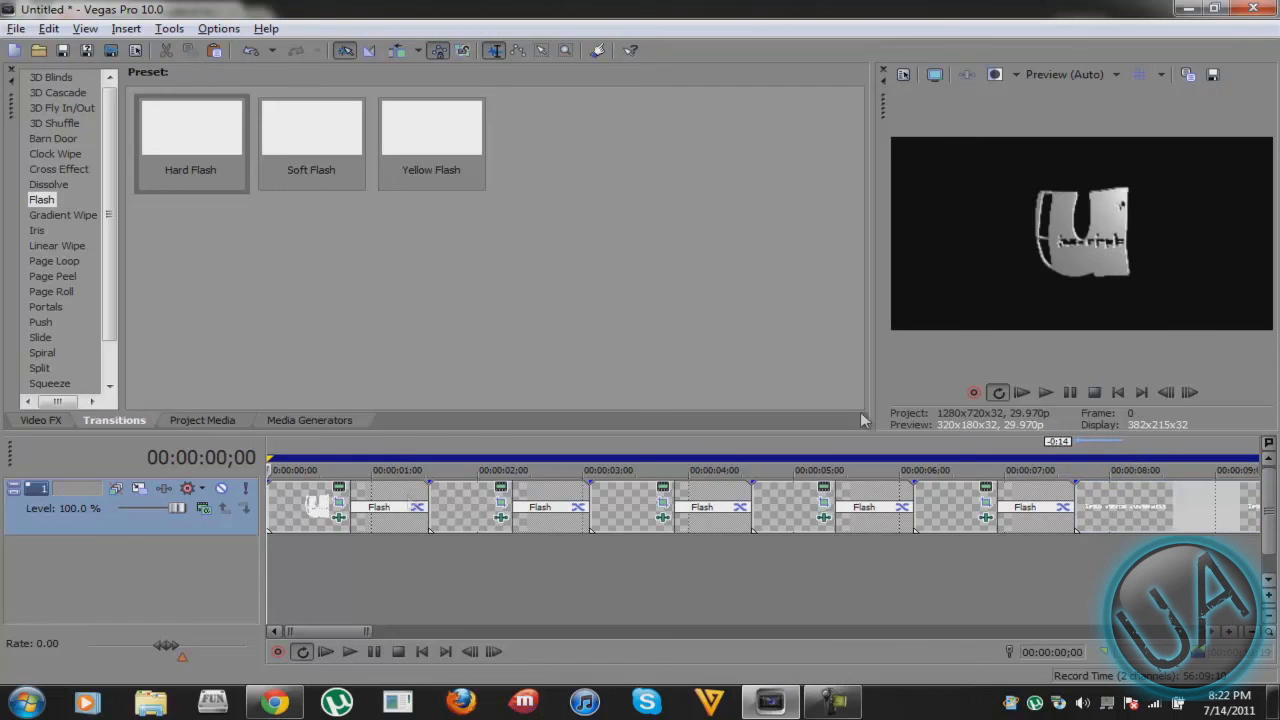
pyautogui.click(1045, 394)
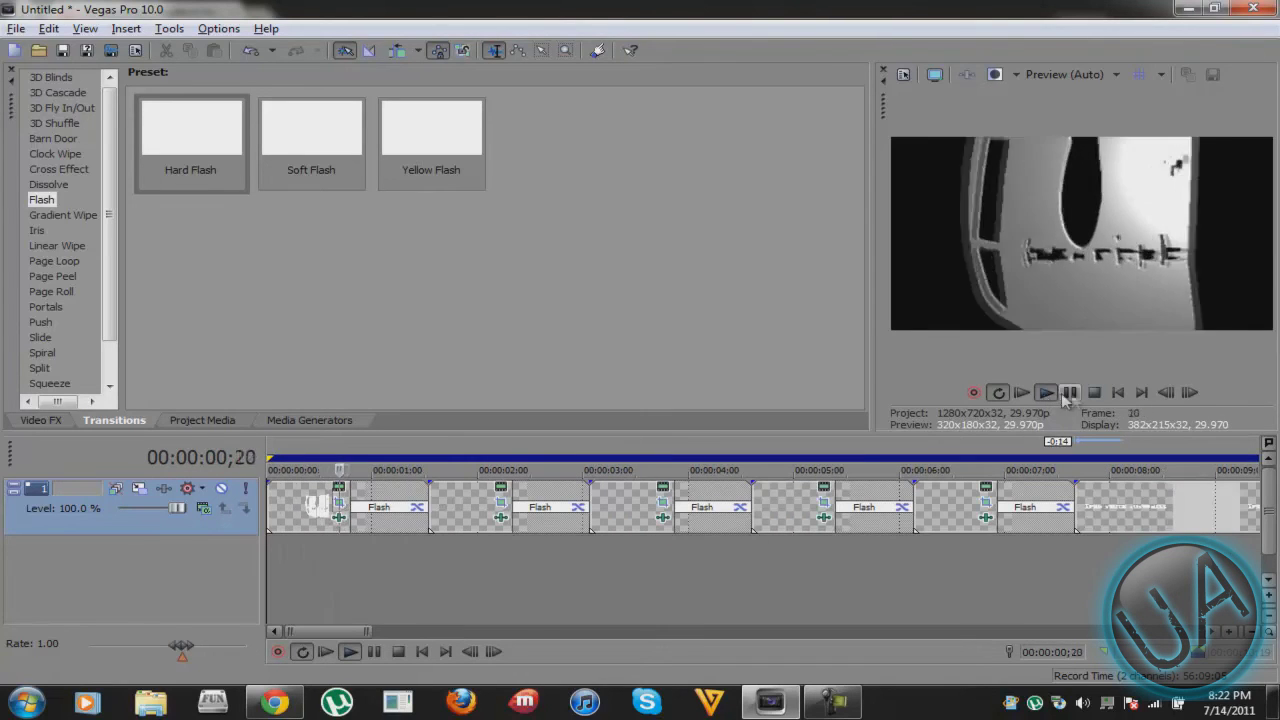
pyautogui.click(1094, 392)
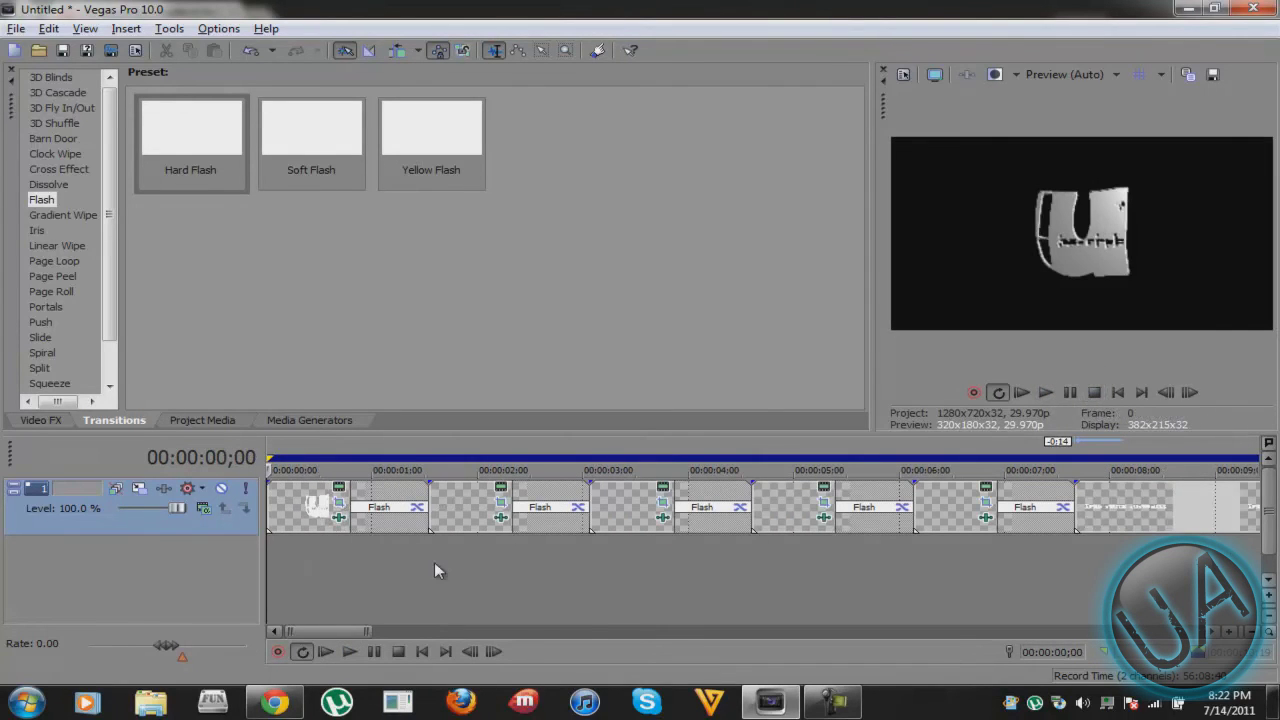